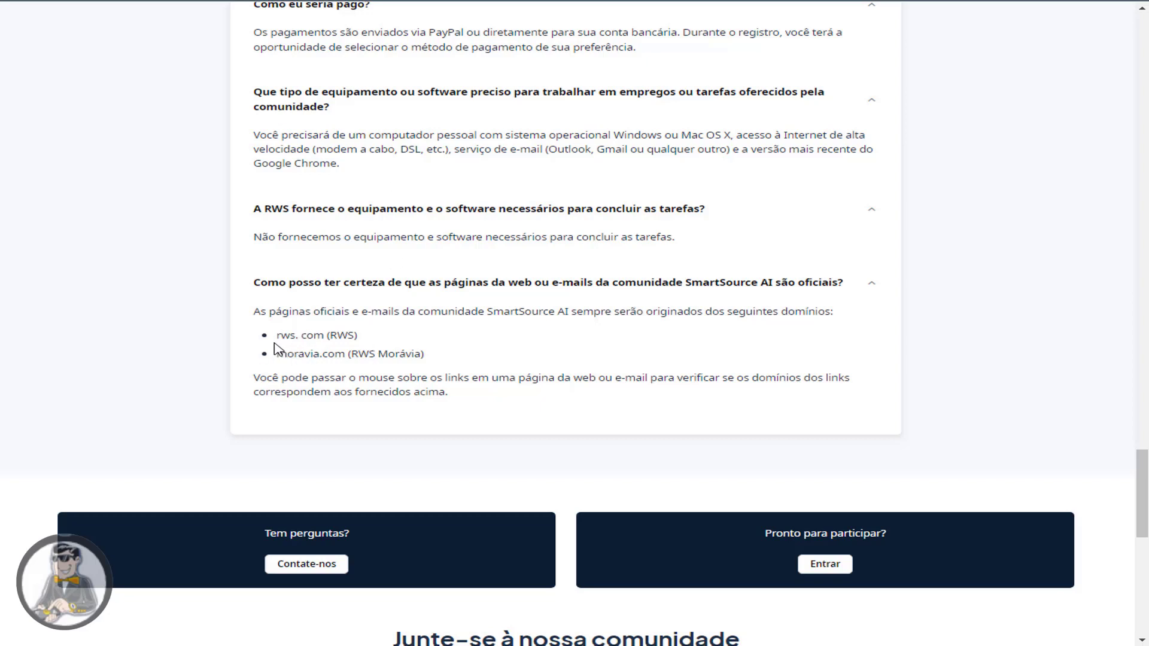
Highlight the rws.com and RWS Moravia domain labels to verify the official site, then scroll back to the form
left_click_drag(276, 336, 361, 337)
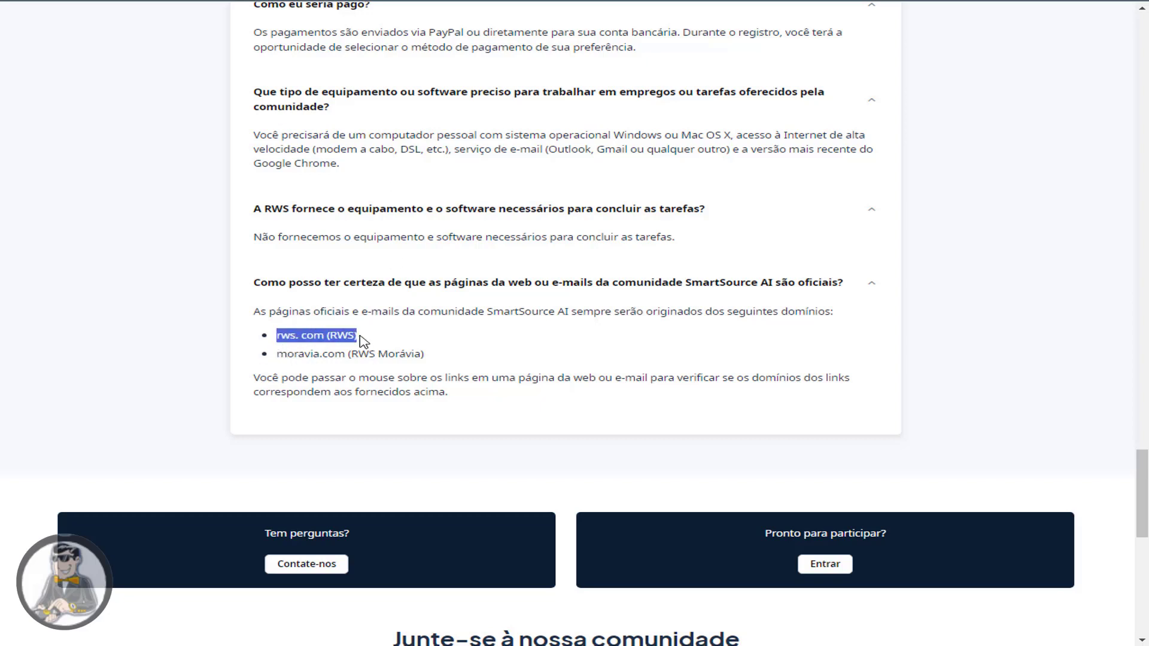
left_click(107, 388)
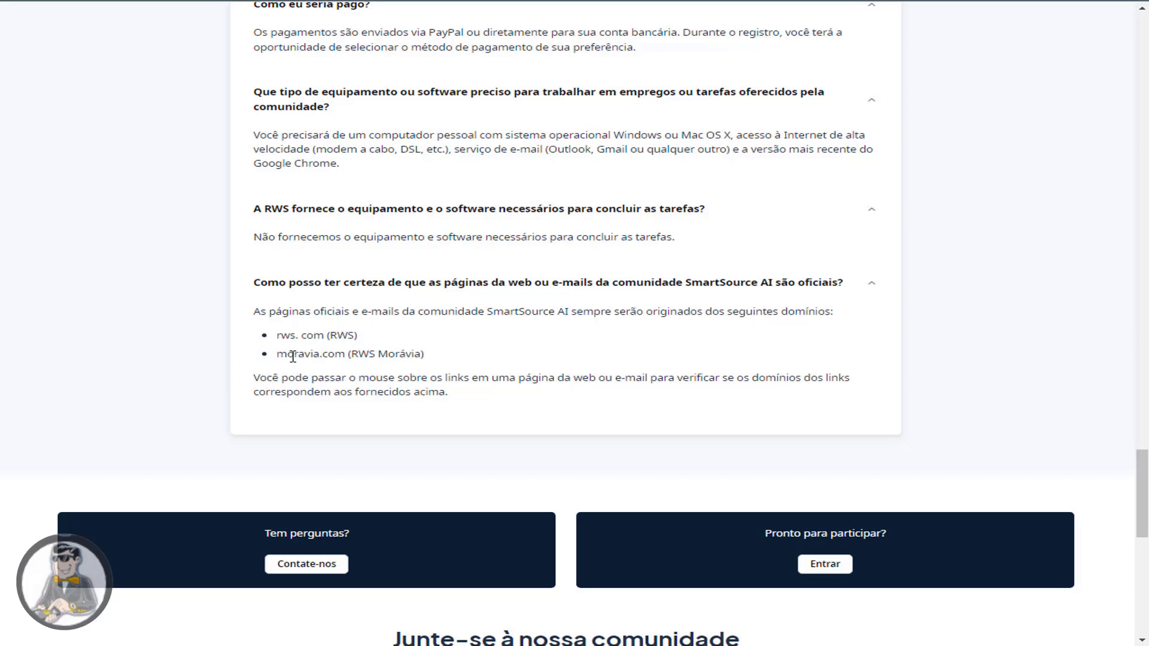
left_click_drag(356, 355, 436, 354)
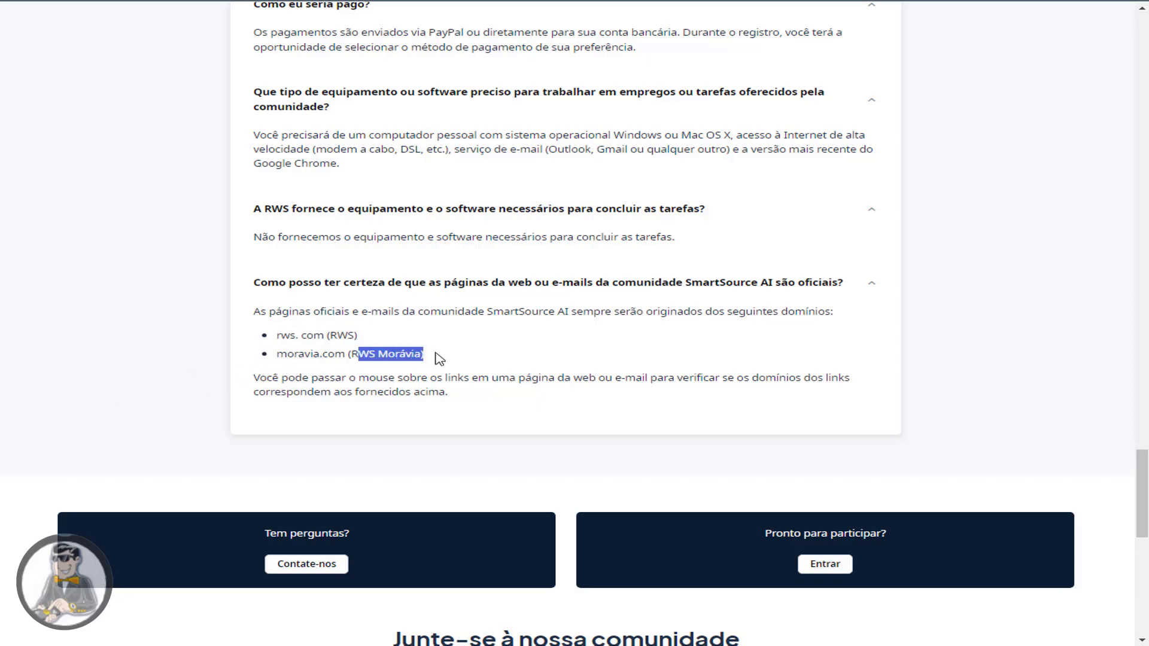
left_click(144, 424)
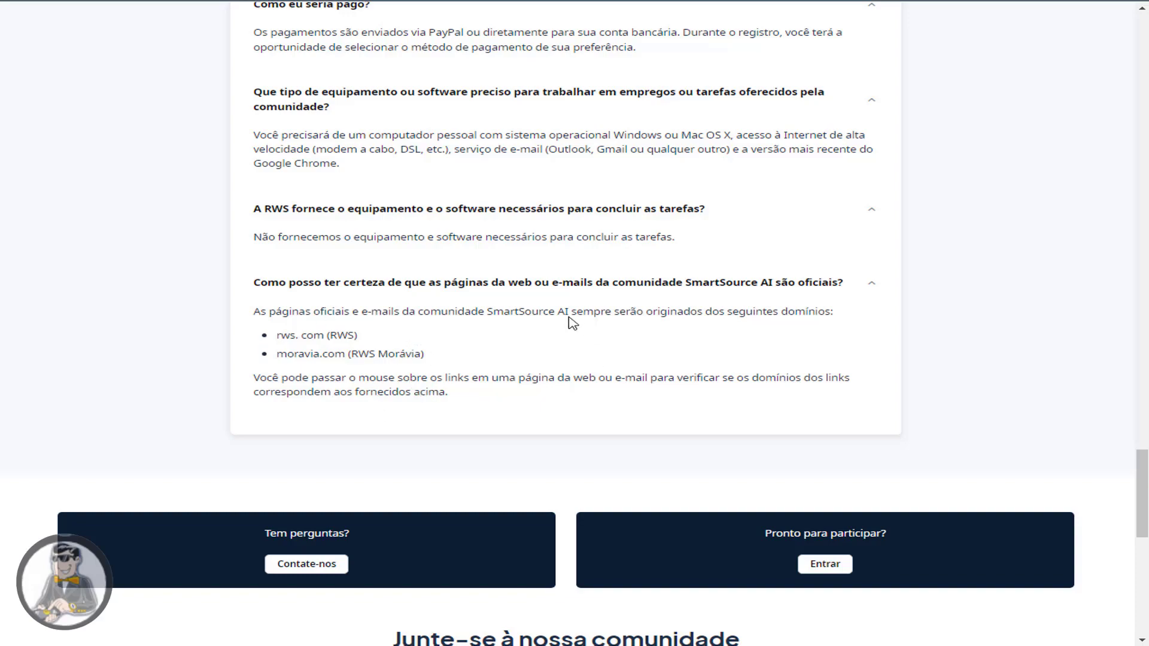
scroll(894, 368, "down", 3)
scroll(896, 371, "up", 7)
scroll(896, 371, "up", 15)
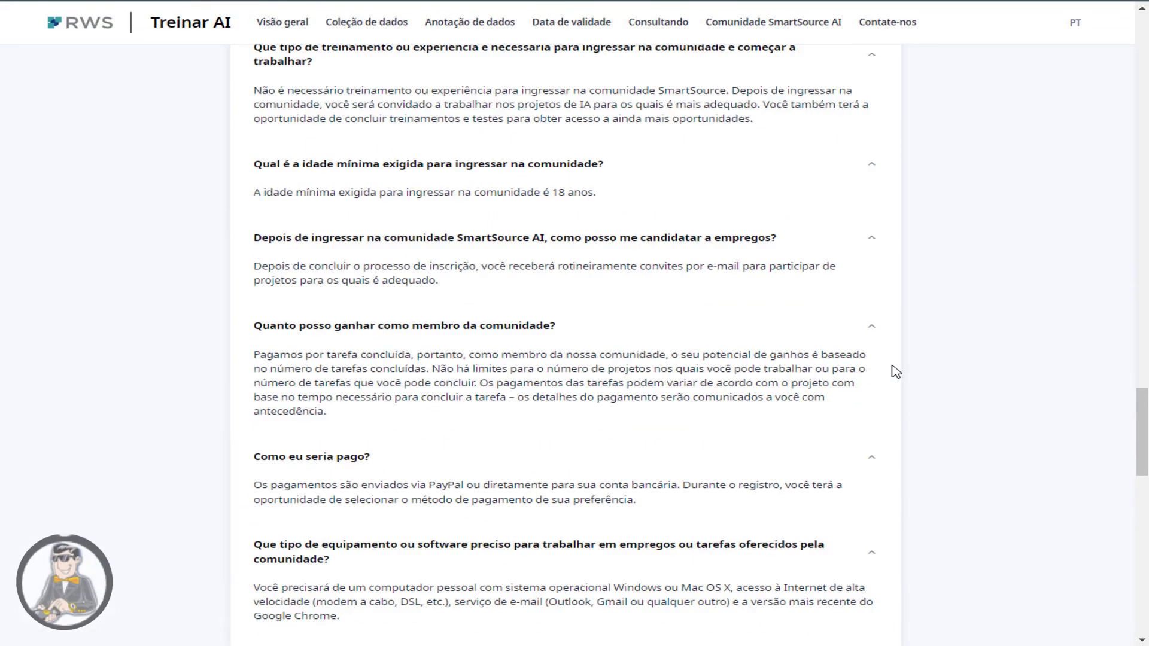
scroll(896, 371, "up", 6)
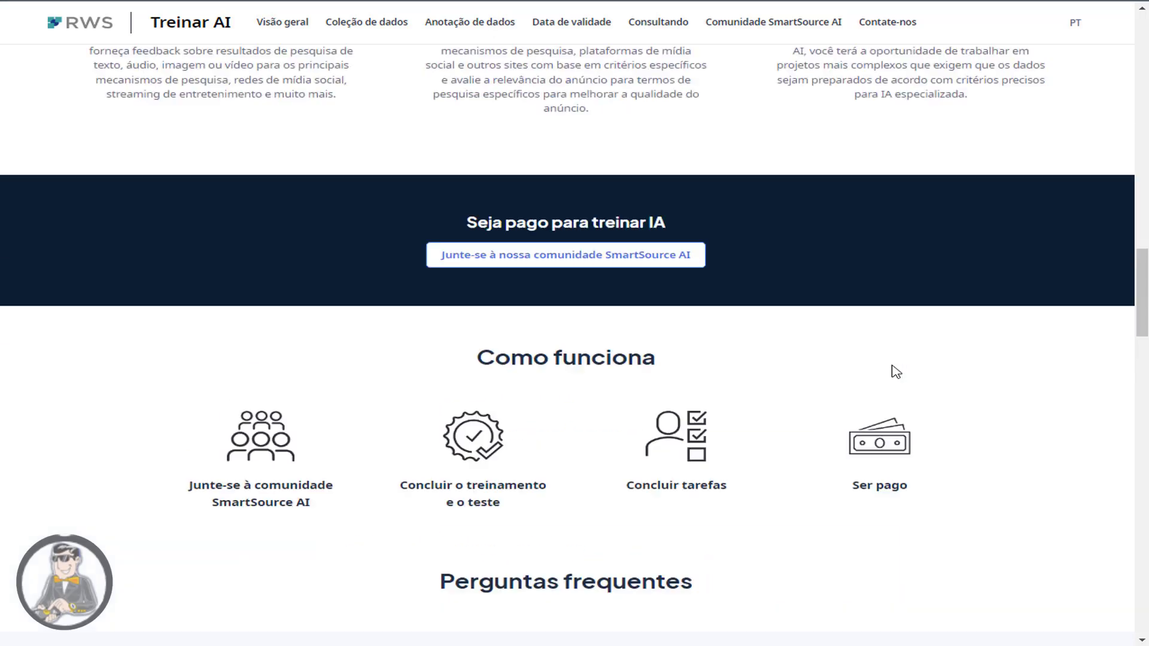
scroll(896, 371, "up", 10)
scroll(893, 370, "up", 8)
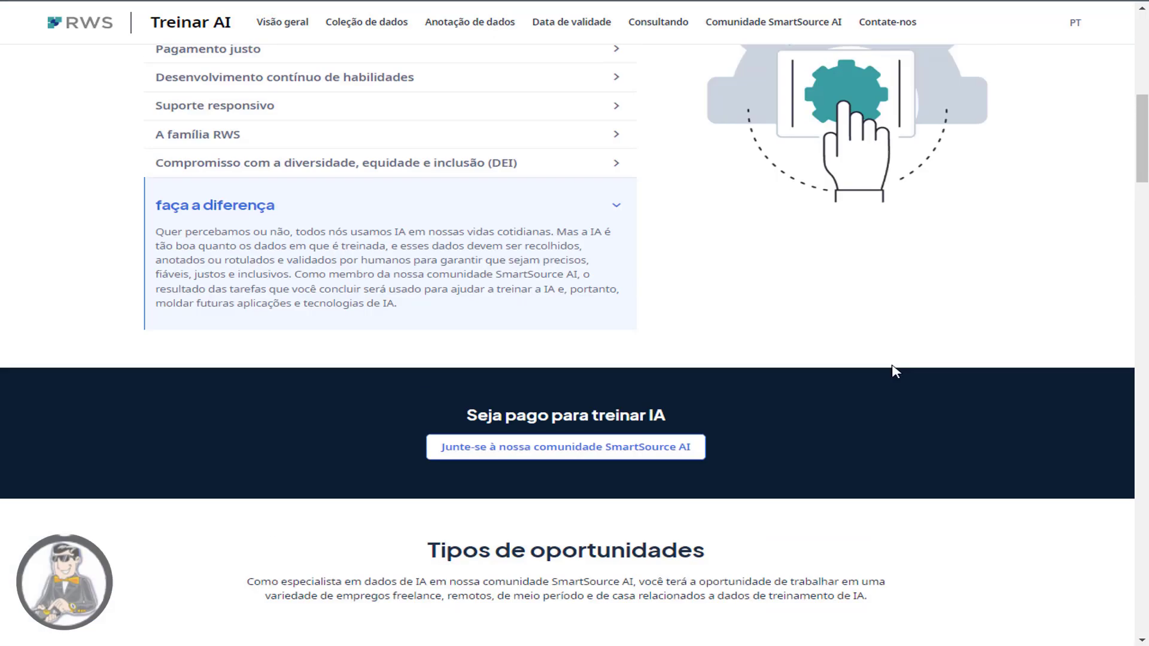
scroll(931, 391, "down", 11)
left_click_drag(1143, 217, 1143, 569)
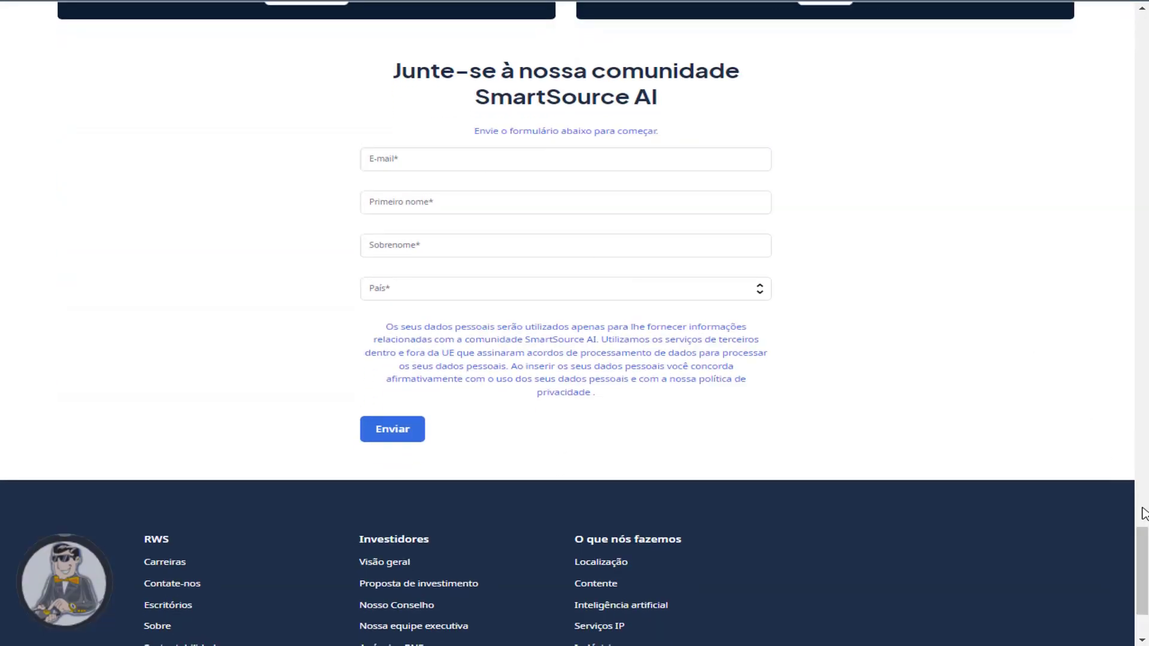
left_click_drag(1143, 554, 1145, 556)
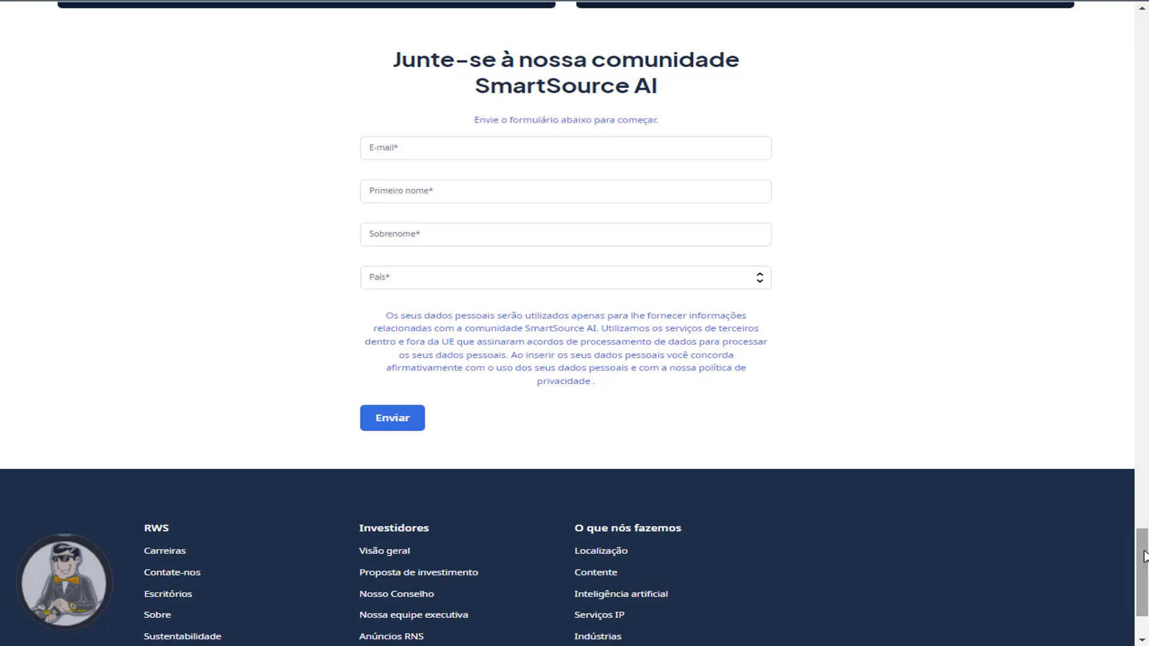
Fill in e-mail, first name, surname and country in the Junte-se form, then submit it with Enviar
left_click(417, 151)
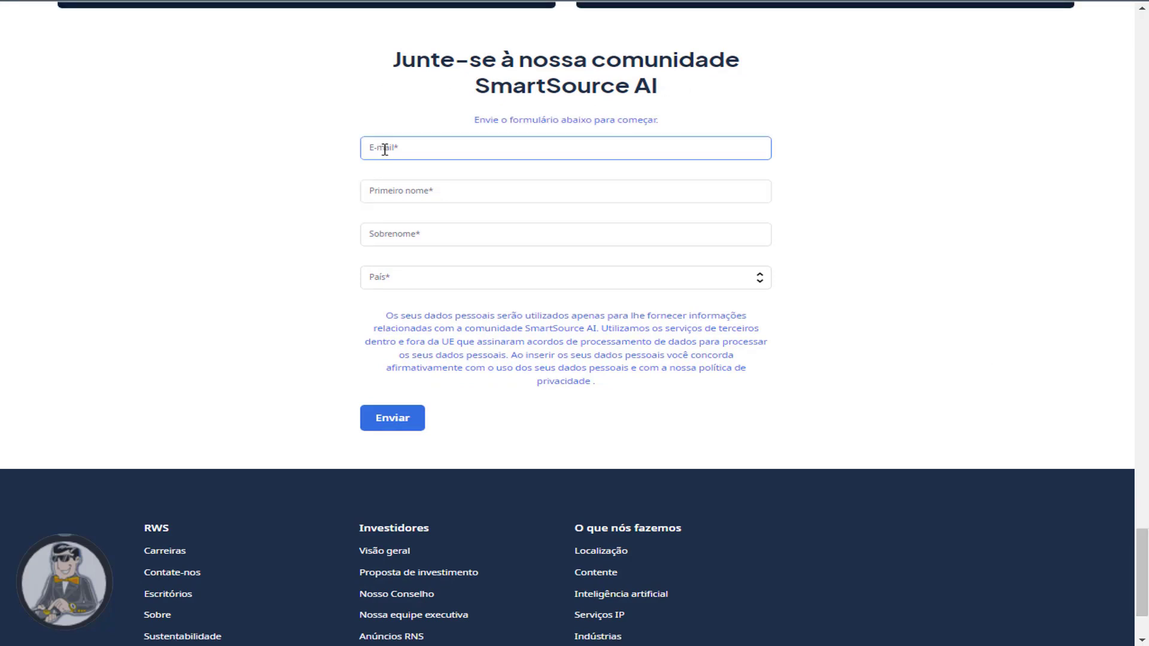
left_click(379, 185)
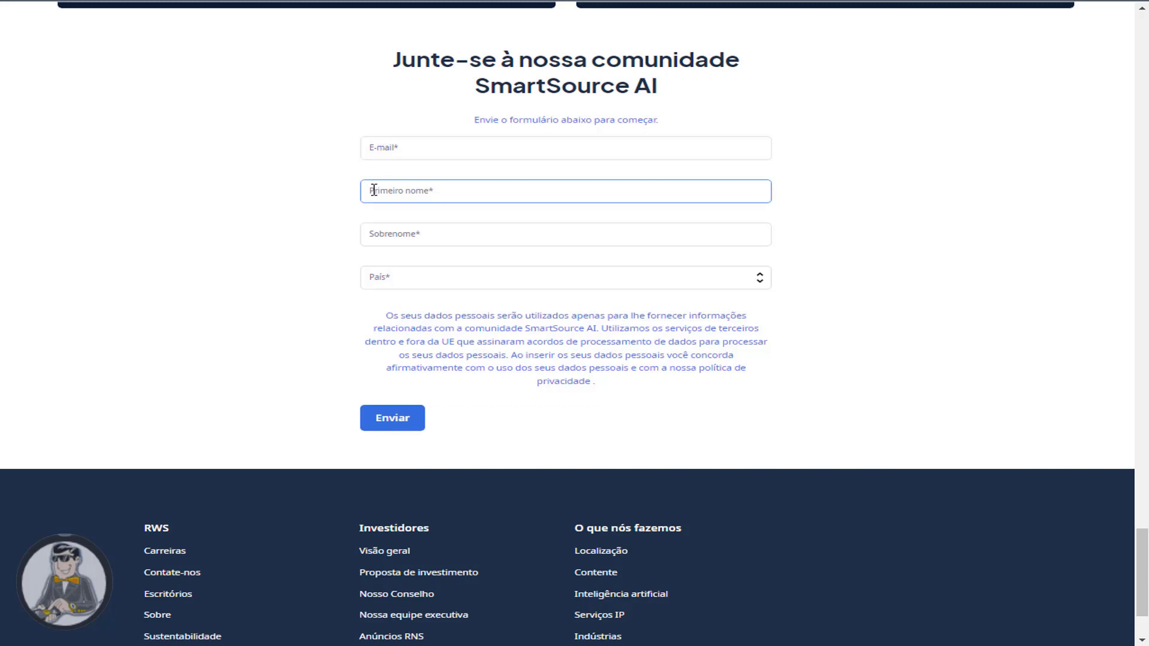
left_click(406, 236)
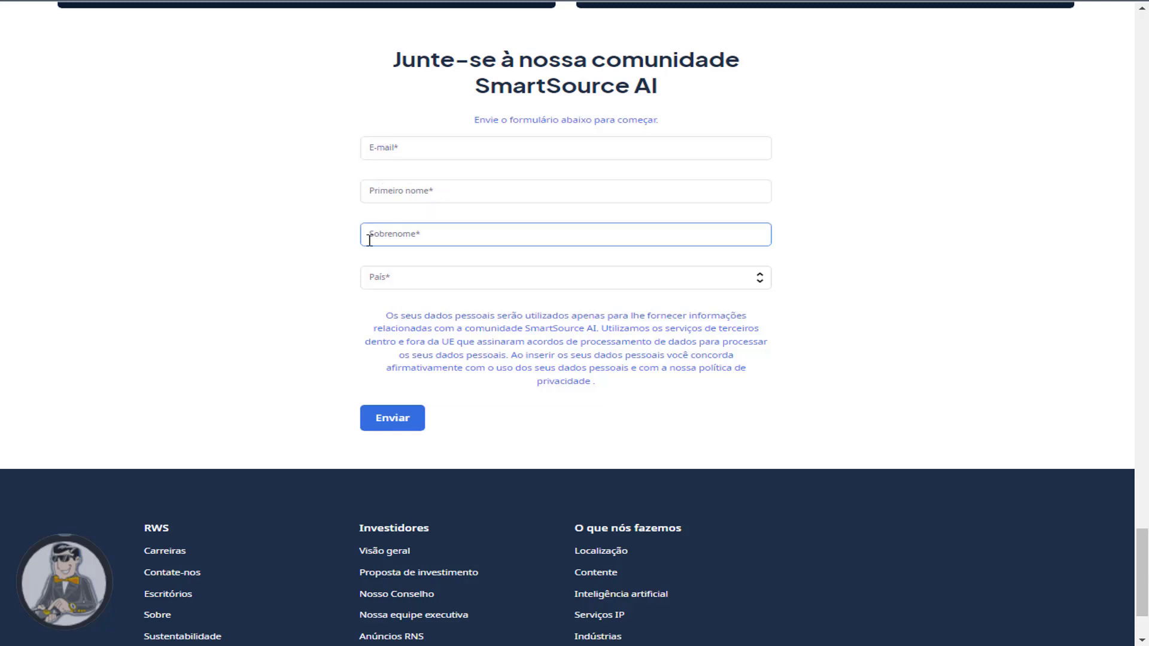
left_click(394, 281)
left_click(402, 422)
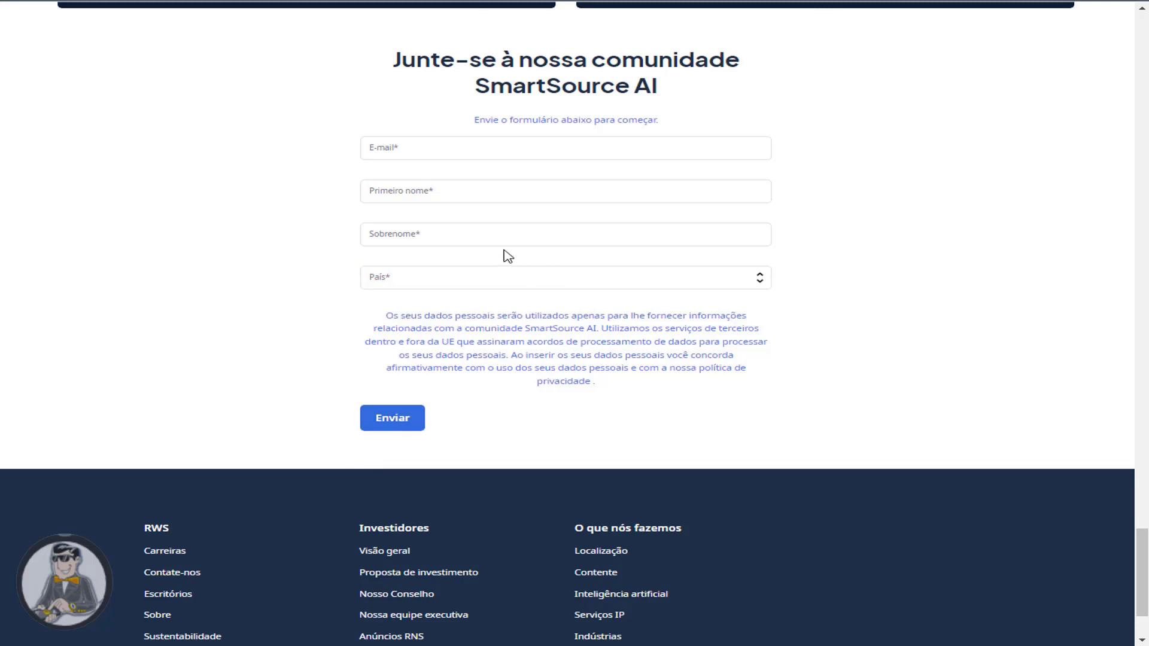
left_click(406, 141)
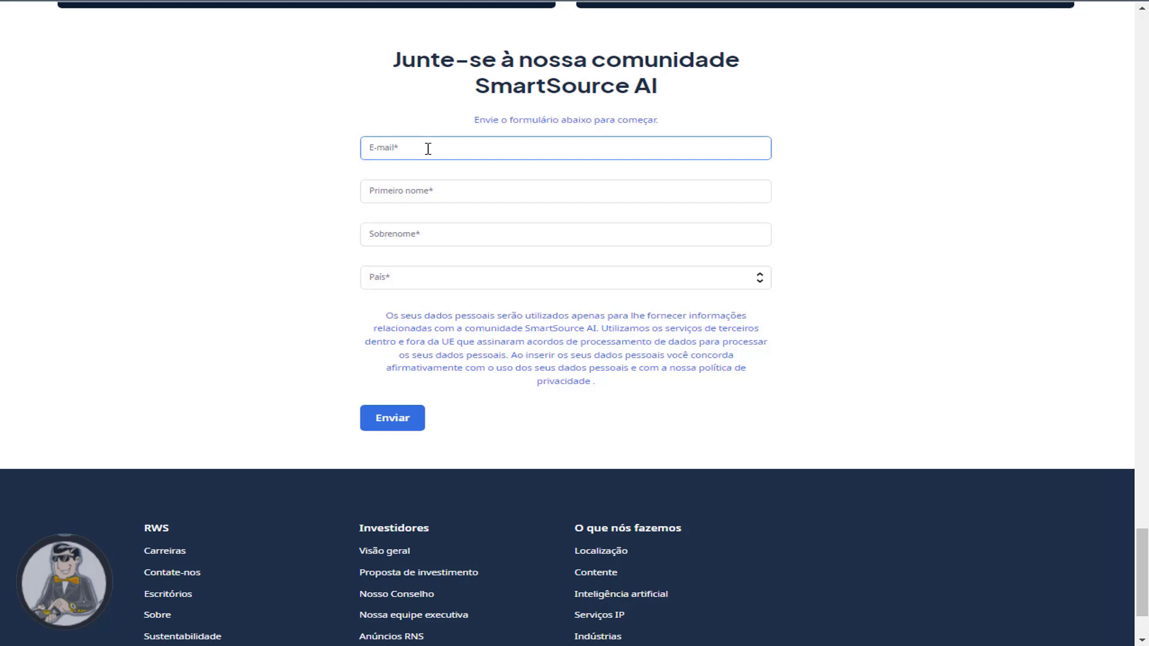
left_click(283, 331)
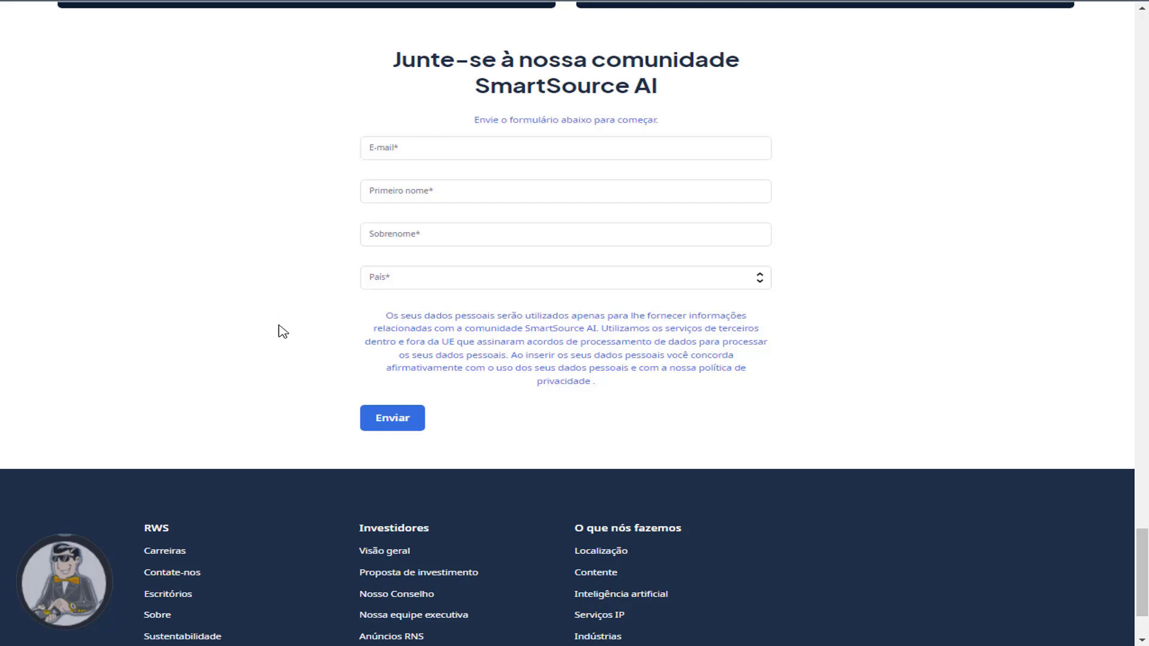
left_click(393, 419)
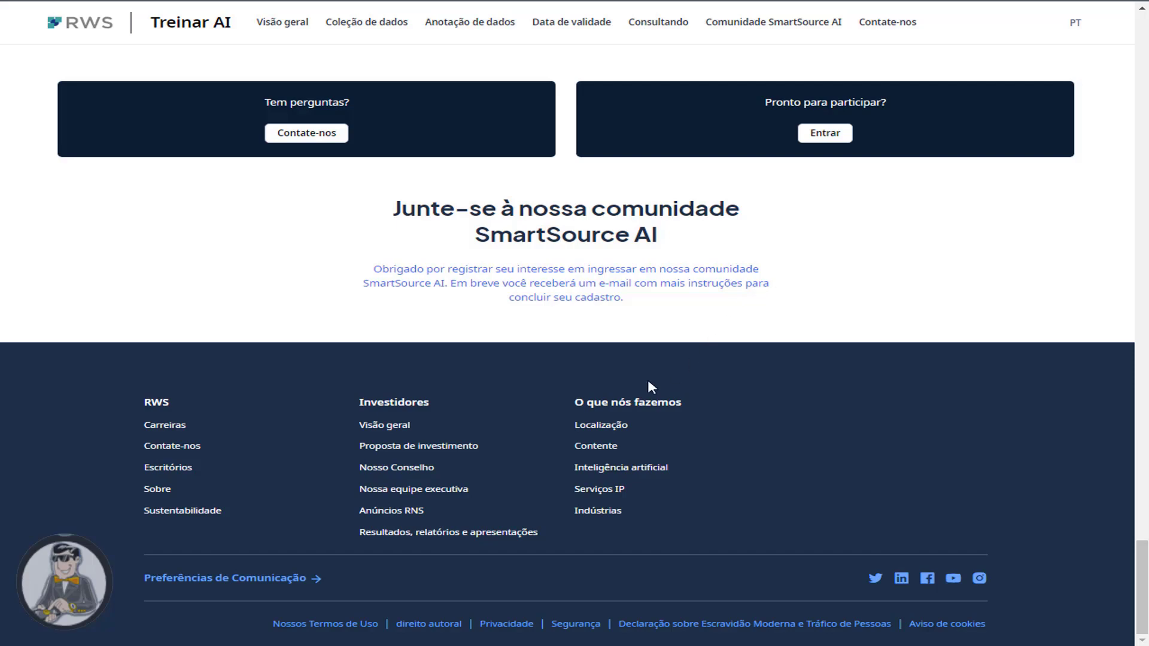
Switch to Gmail and scroll through the 'Thank you for your interest!' email's registration steps
key("ctrl+Tab")
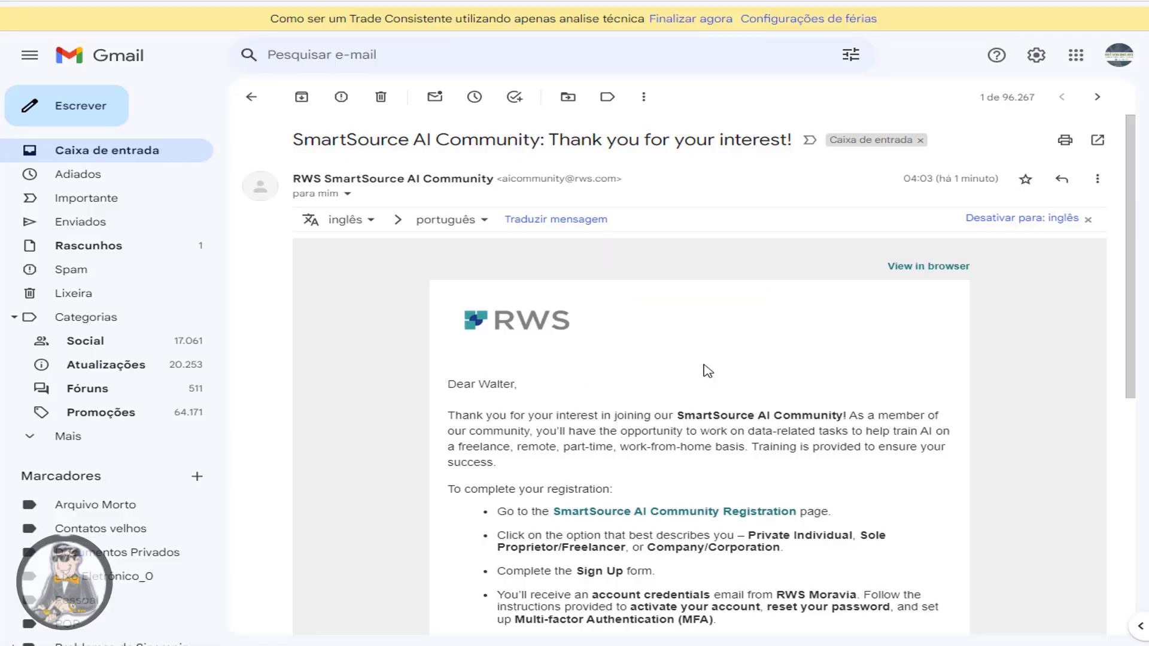
scroll(744, 320, "down", 1)
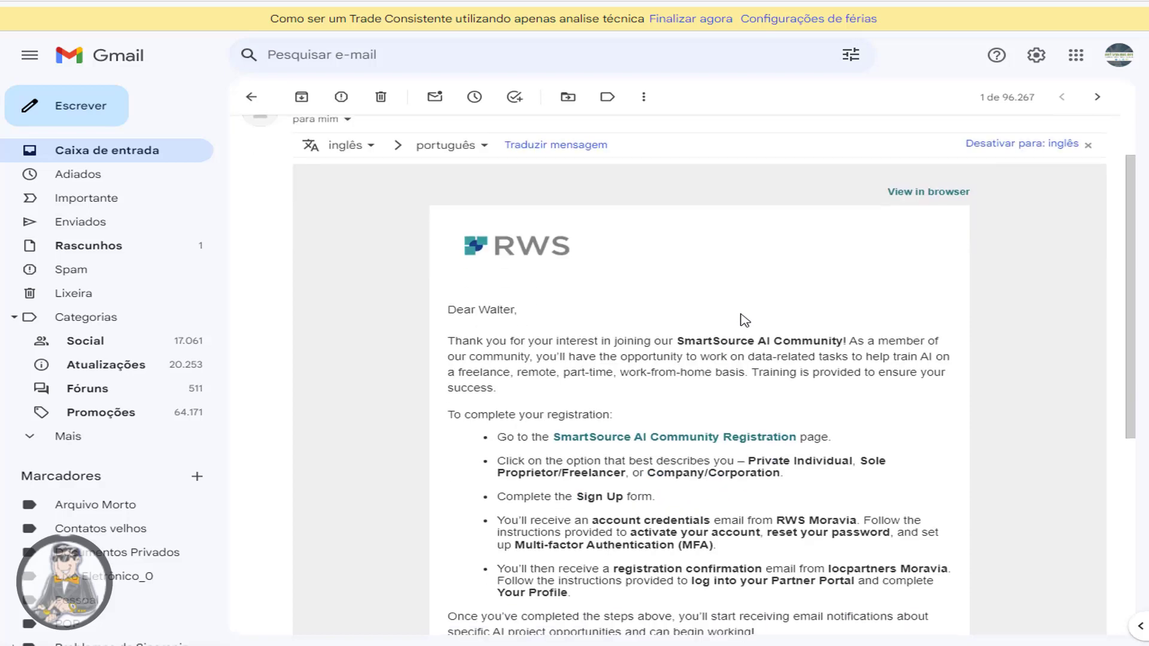
scroll(743, 320, "up", 2)
scroll(742, 320, "down", 4)
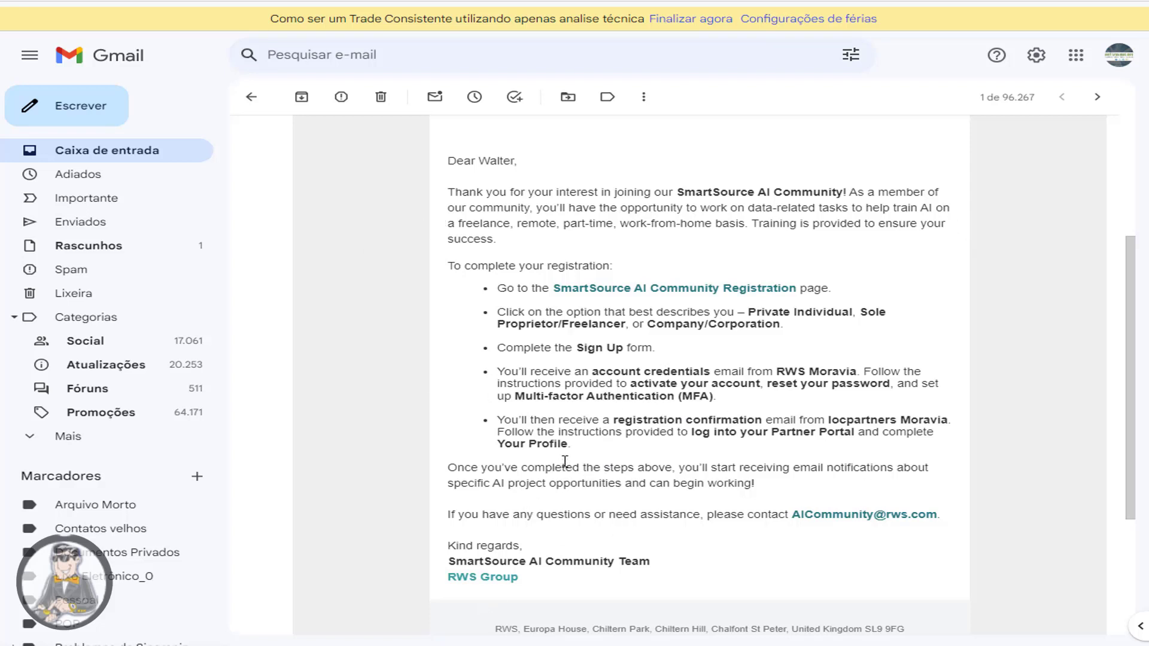
scroll(565, 464, "up", 2)
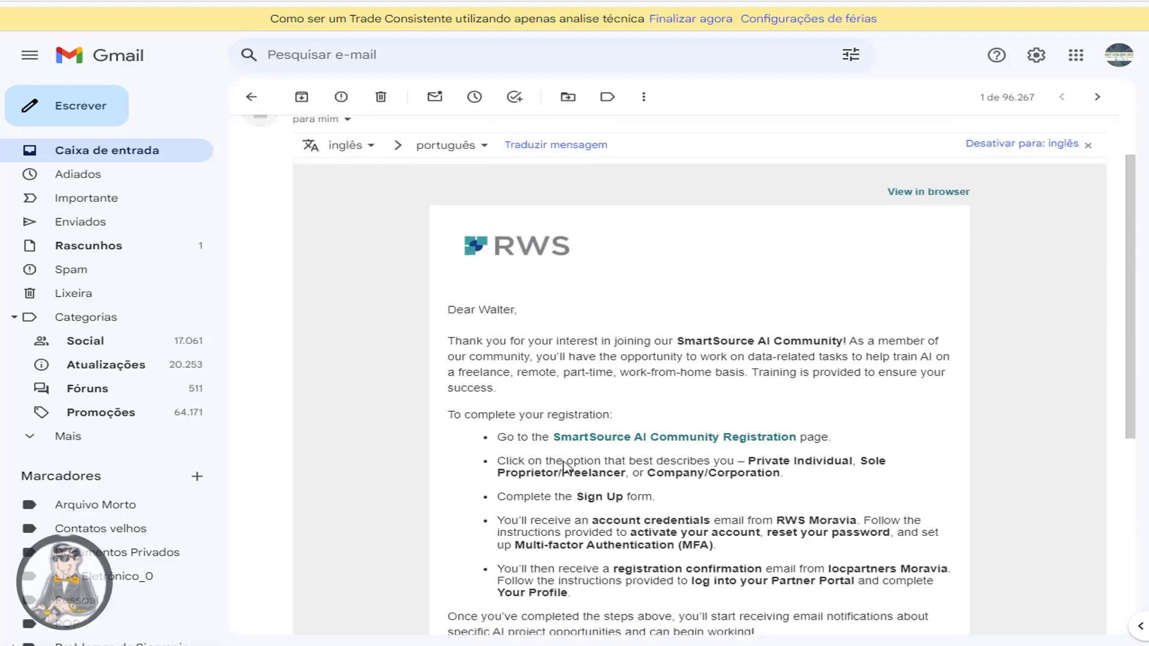
right_click(727, 220)
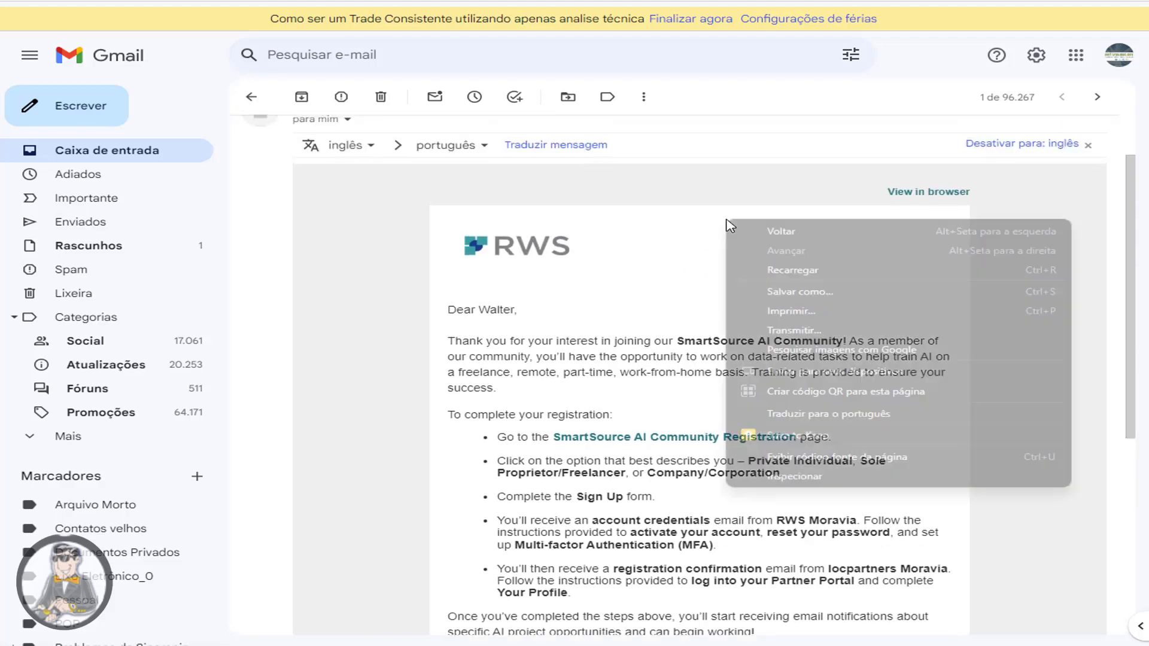
left_click(829, 414)
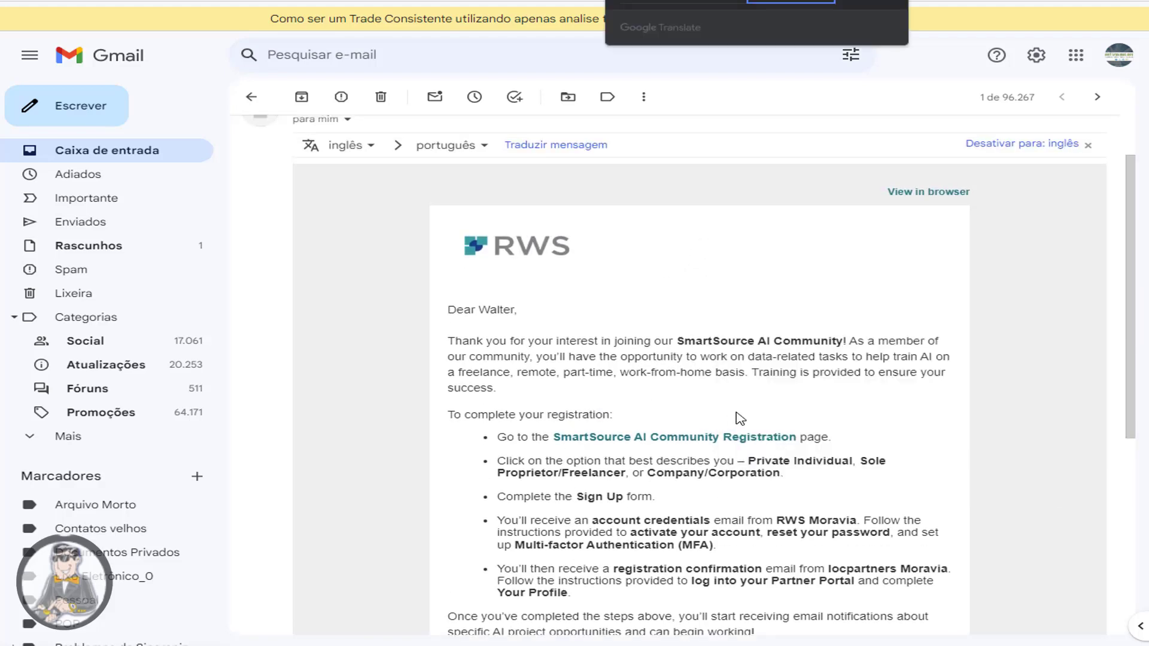
left_click(887, 1)
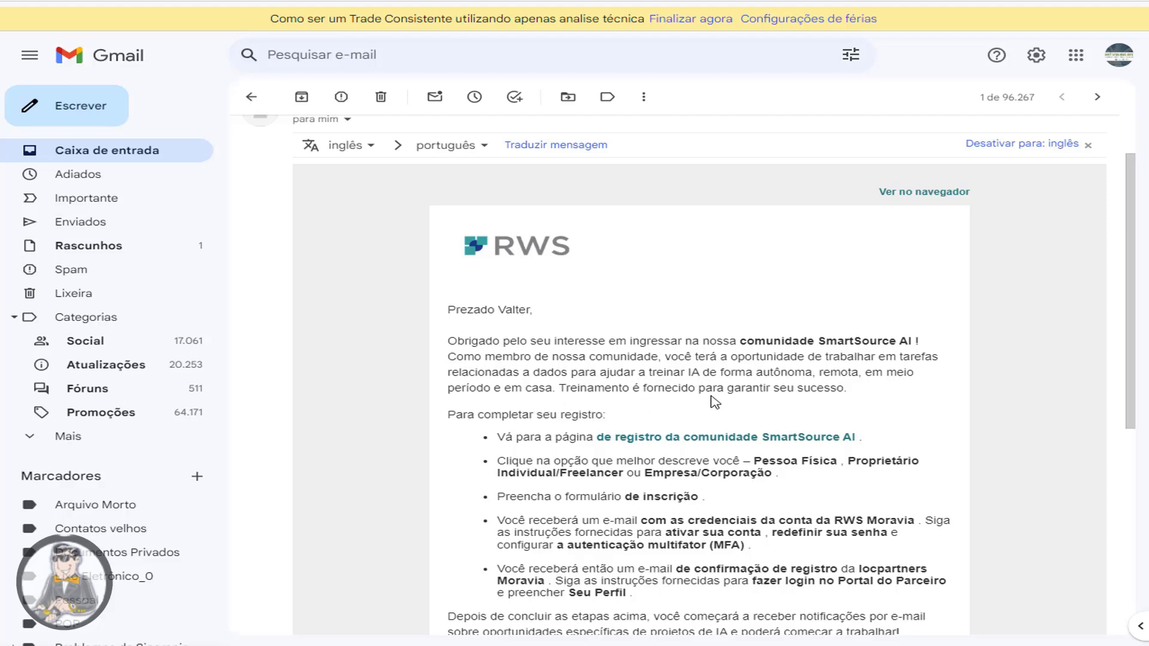
scroll(883, 383, "down", 2)
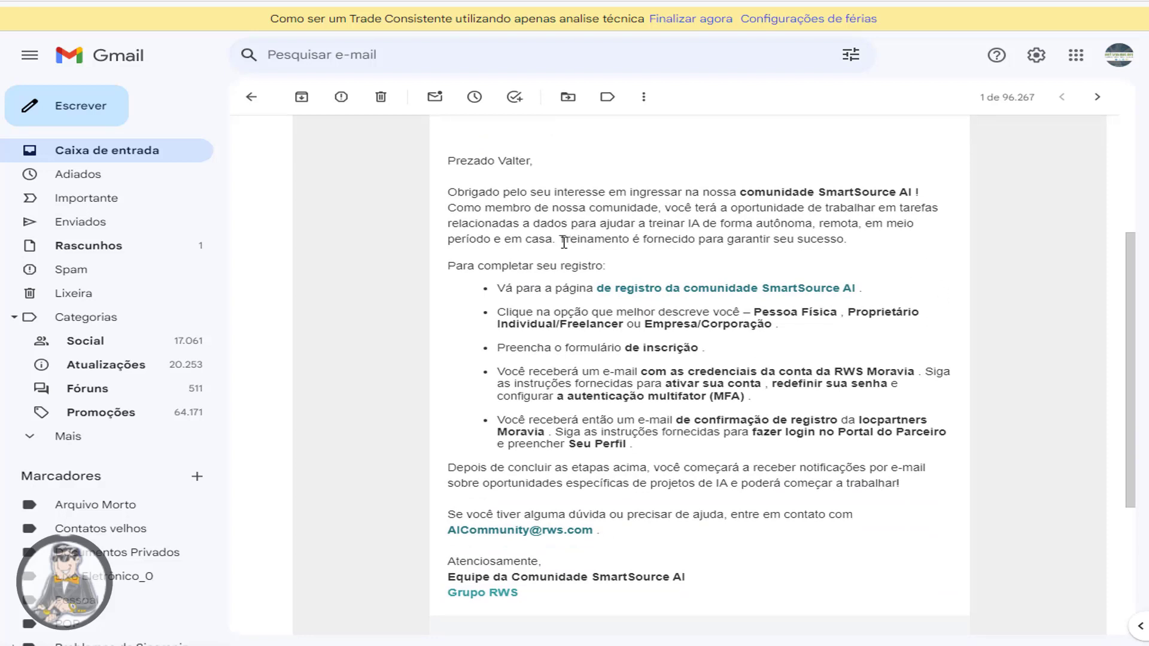
left_click_drag(563, 242, 862, 245)
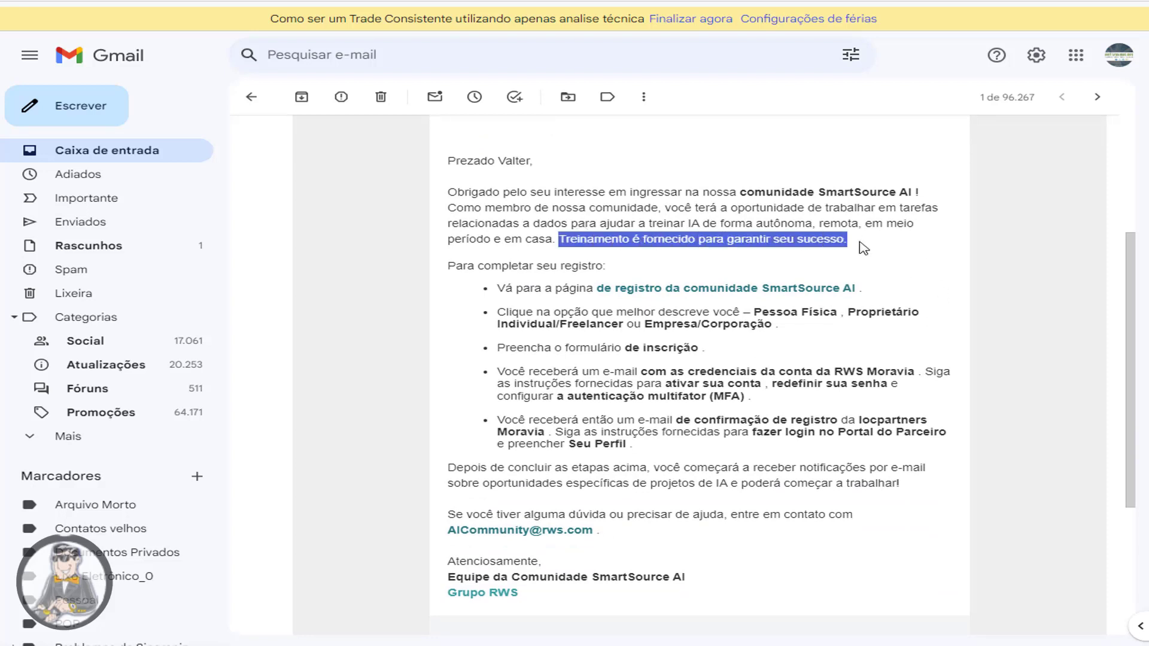
left_click(952, 247)
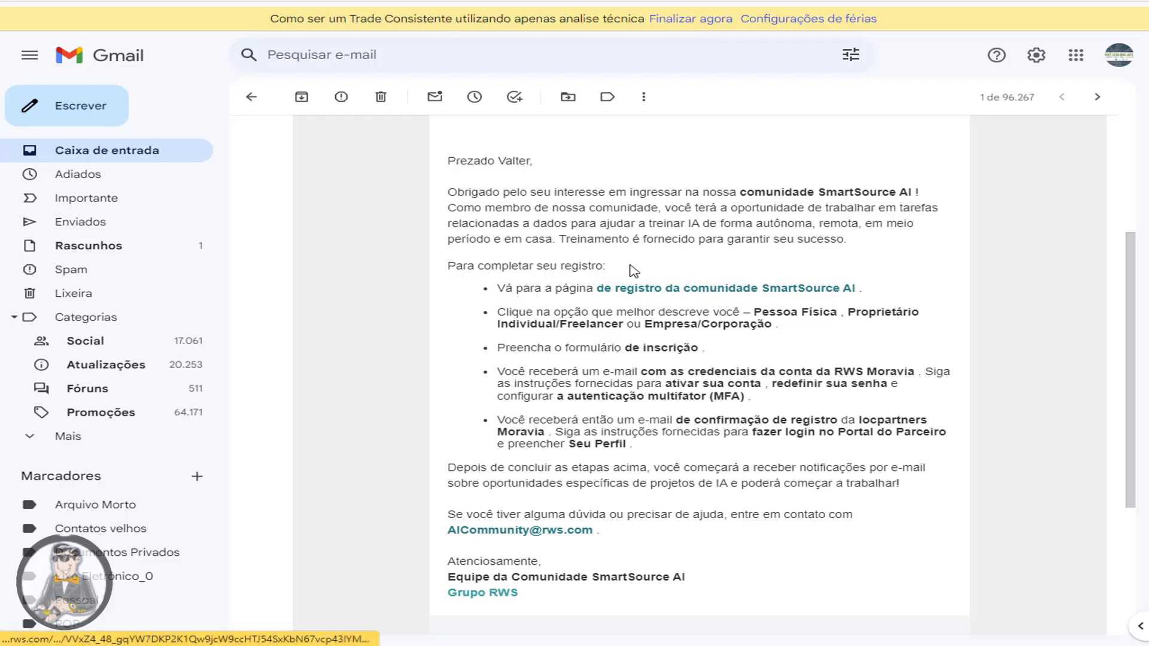
right_click(711, 297)
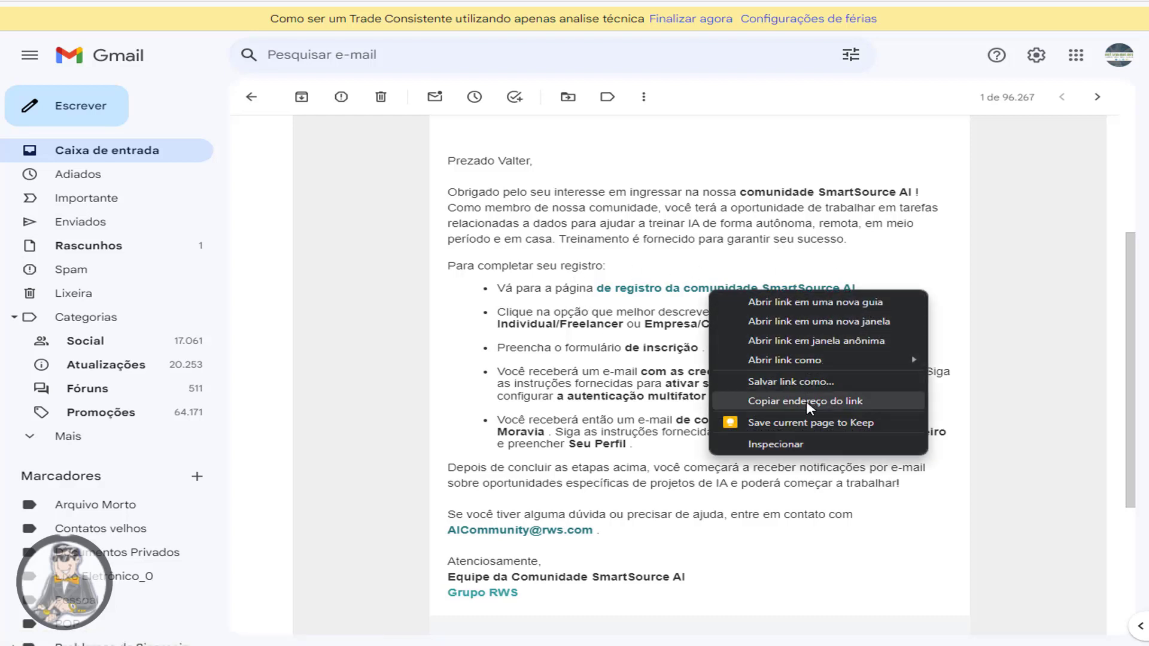
left_click(398, 364)
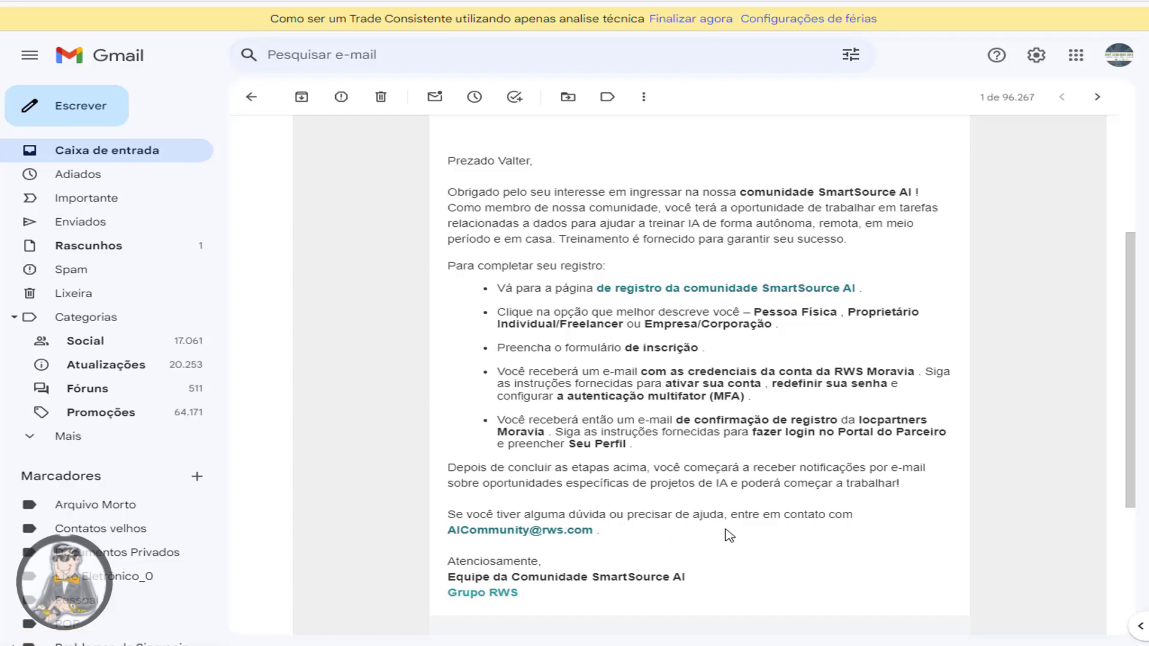
Highlight the AICommunity contact e-mail address at the end of the message body
left_click_drag(444, 534, 600, 532)
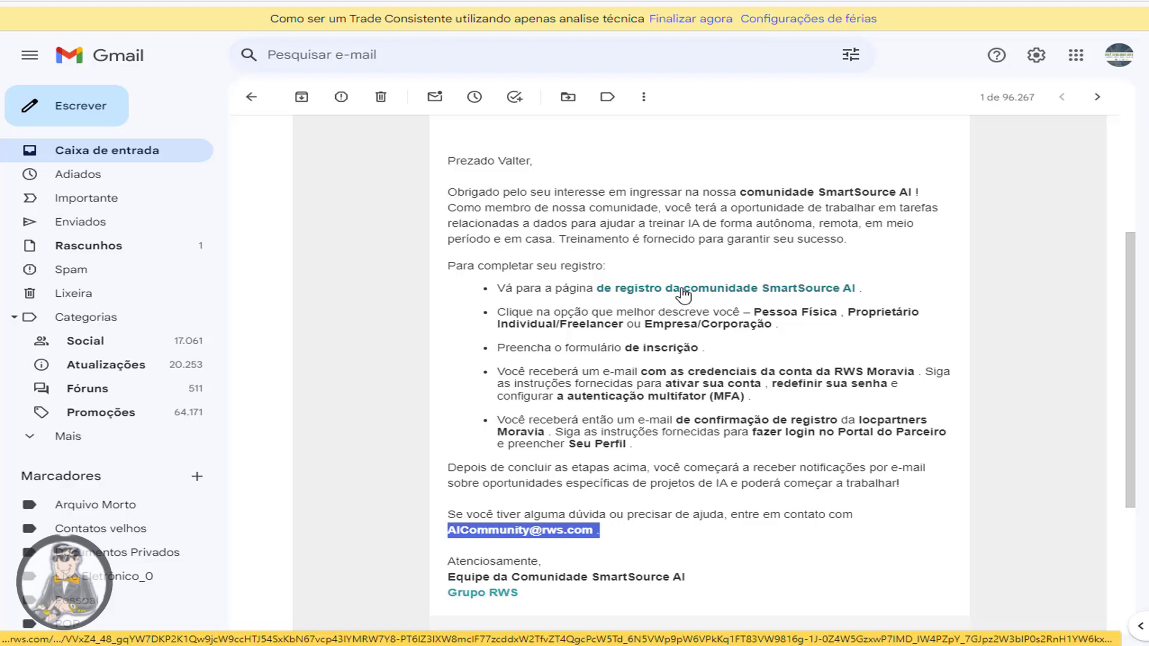
Follow the registration link, agree to cookies, and translate the sign-up page into Portuguese
left_click(683, 294)
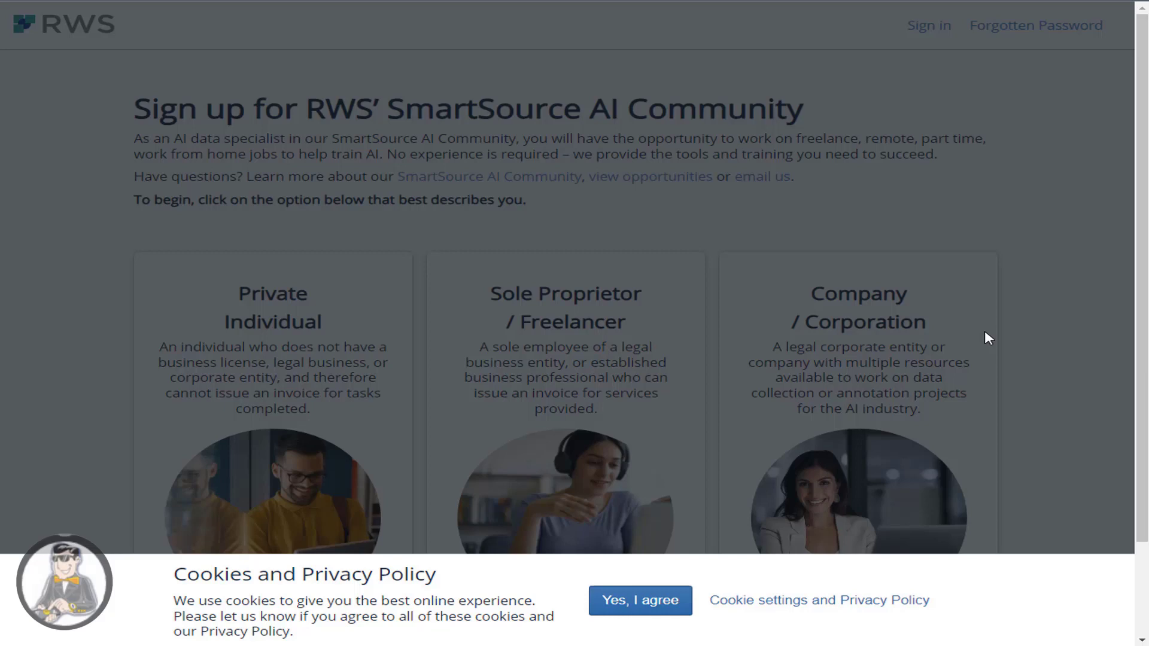
left_click(618, 608)
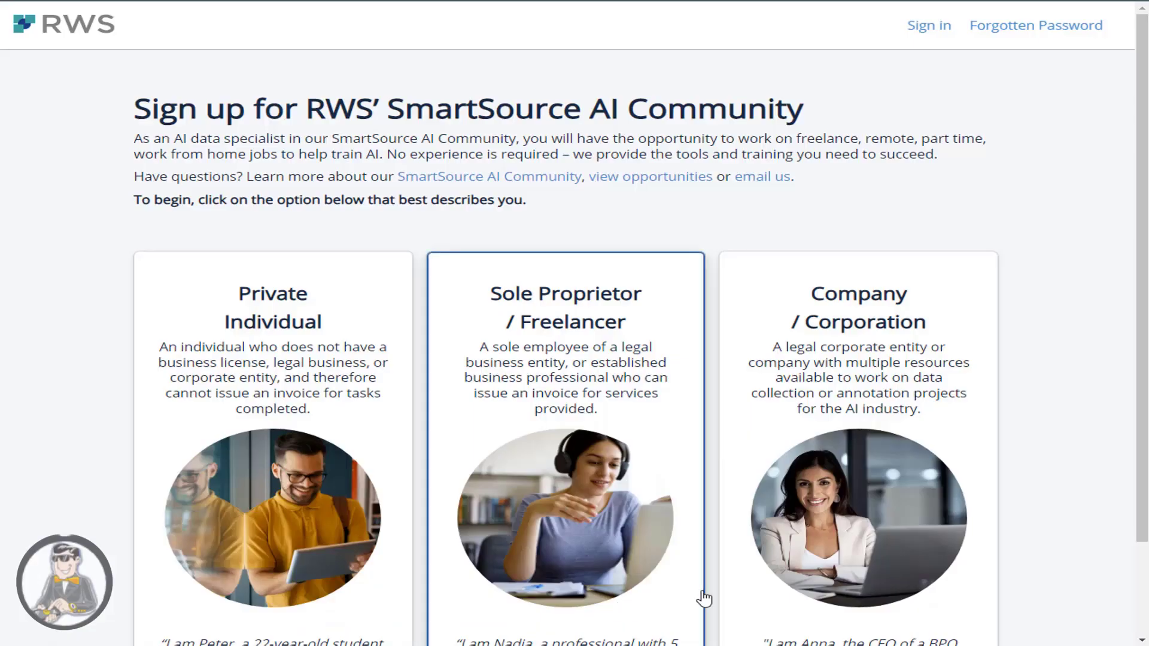
right_click(84, 55)
left_click(122, 248)
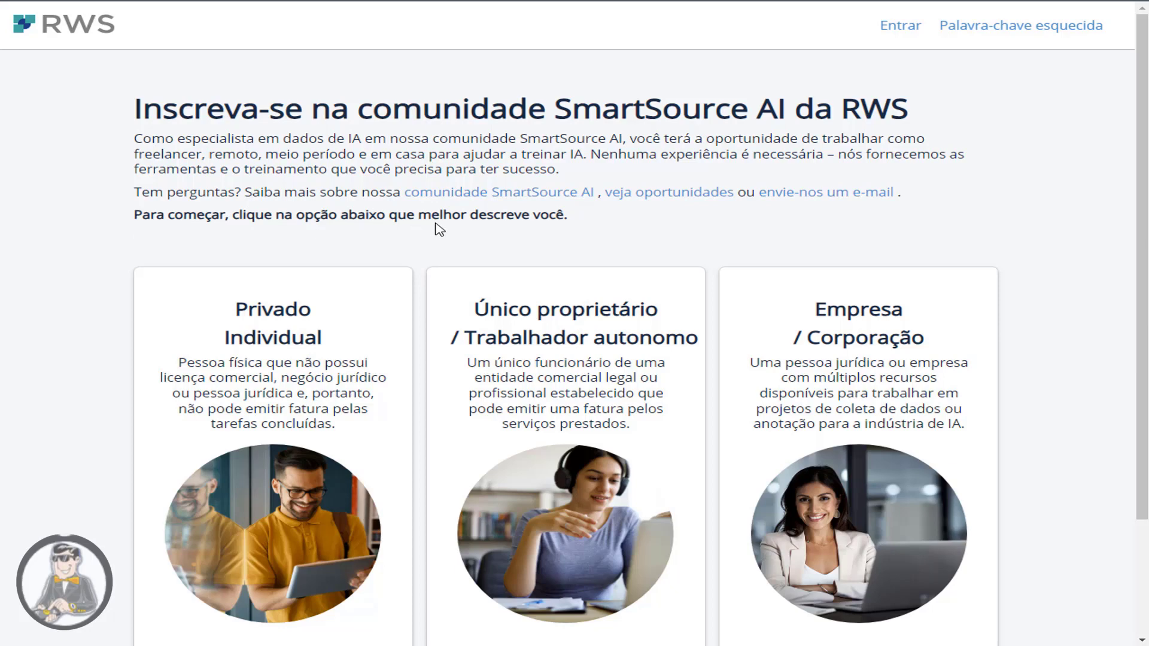
Scroll down to show the Privado Individual, Único proprietário and Empresa cards with testimonials
scroll(53, 284, "down", 2)
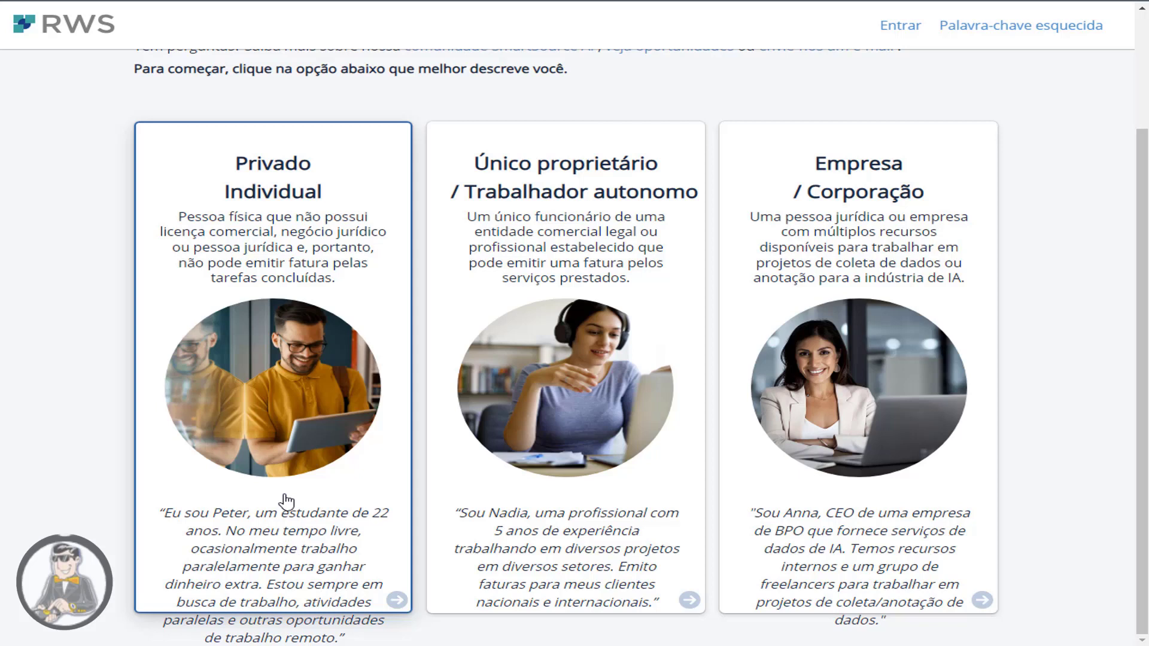
Choose the Privado Individual profile and place the cursor in the Sign up form's Email field
left_click(286, 329)
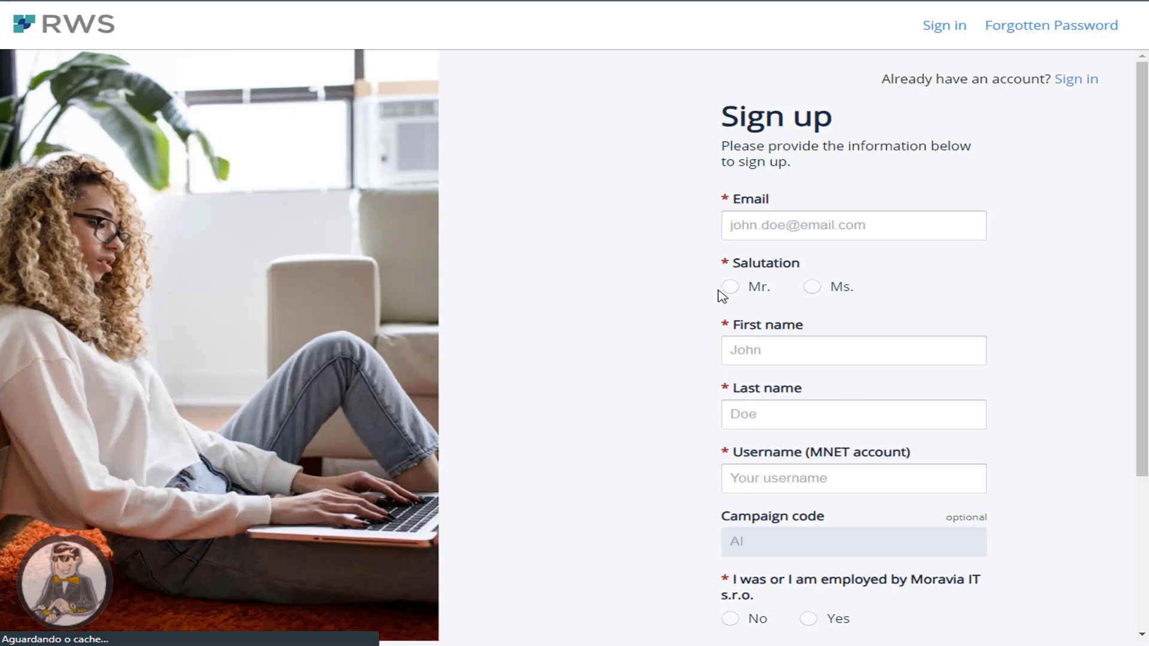
left_click(744, 225)
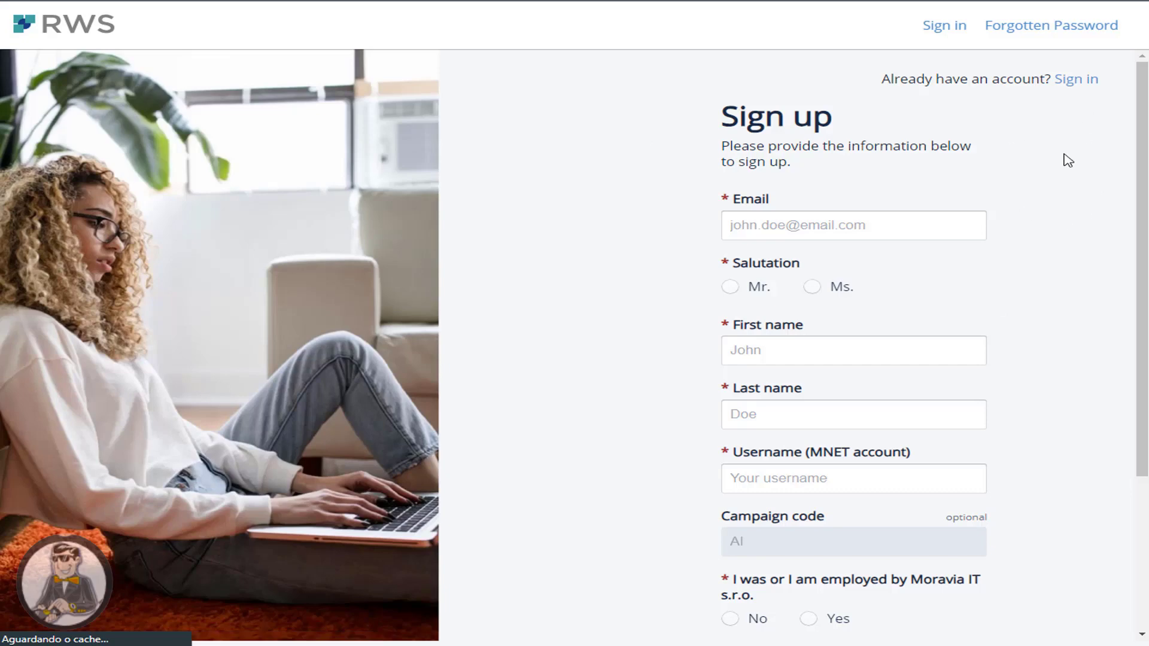
Translate the Sign up form into Portuguese so it reads 'Inscrever-se'
right_click(518, 128)
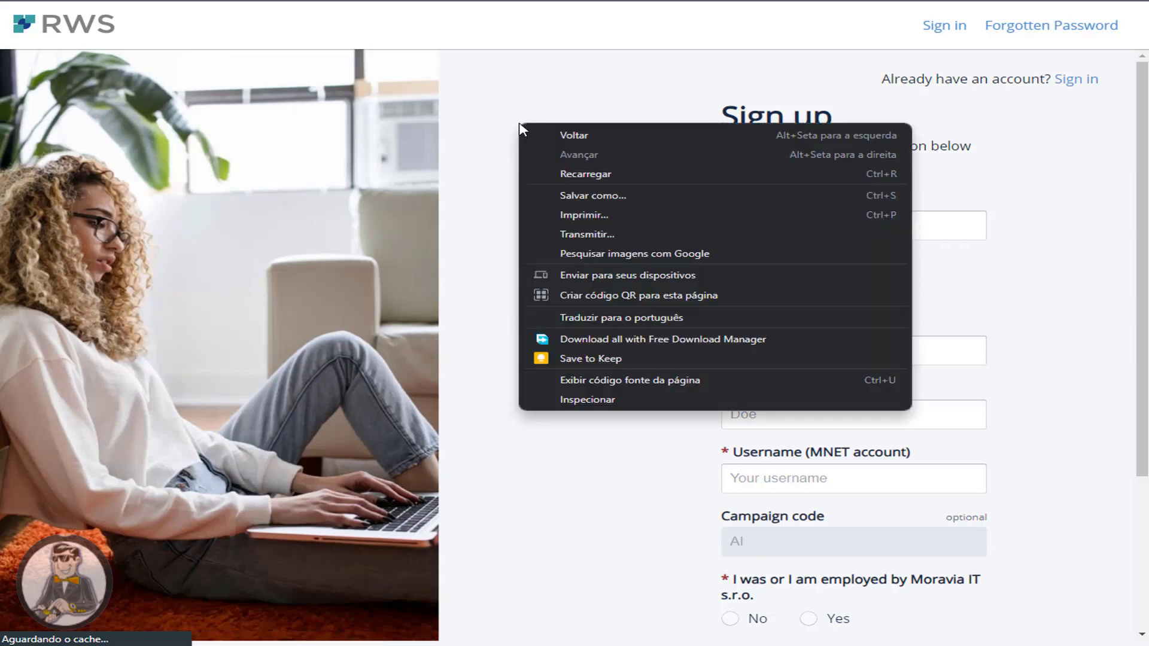
left_click(561, 316)
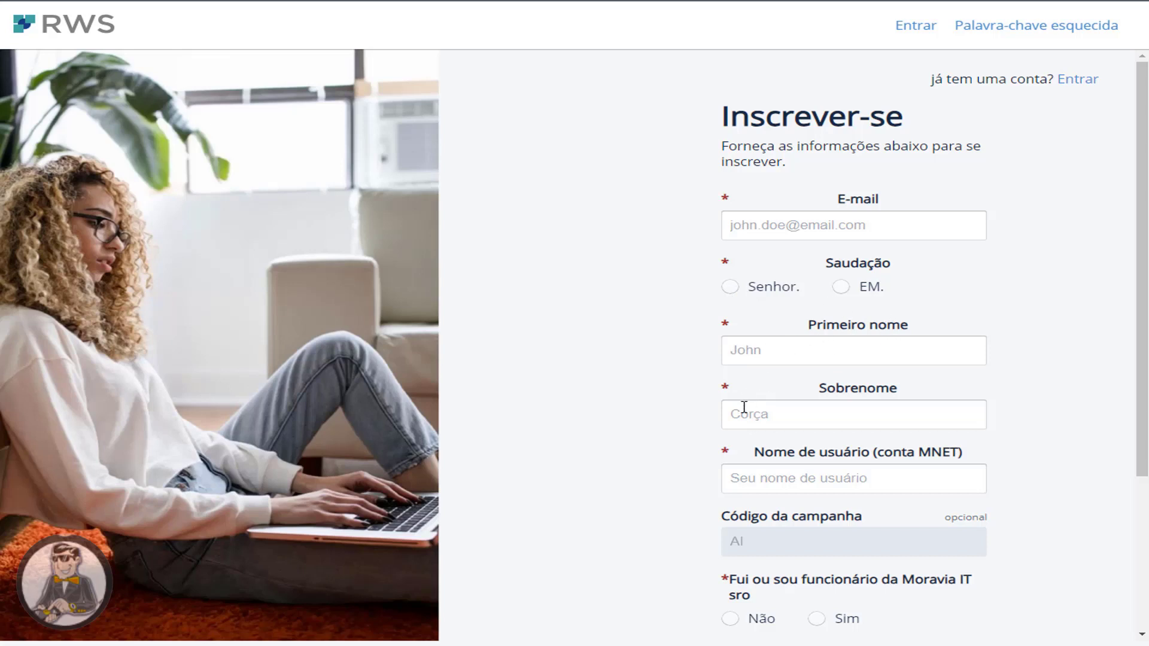
Scroll down the Inscrever-se form toward the agreement checkboxes
scroll(1059, 412, "down", 3)
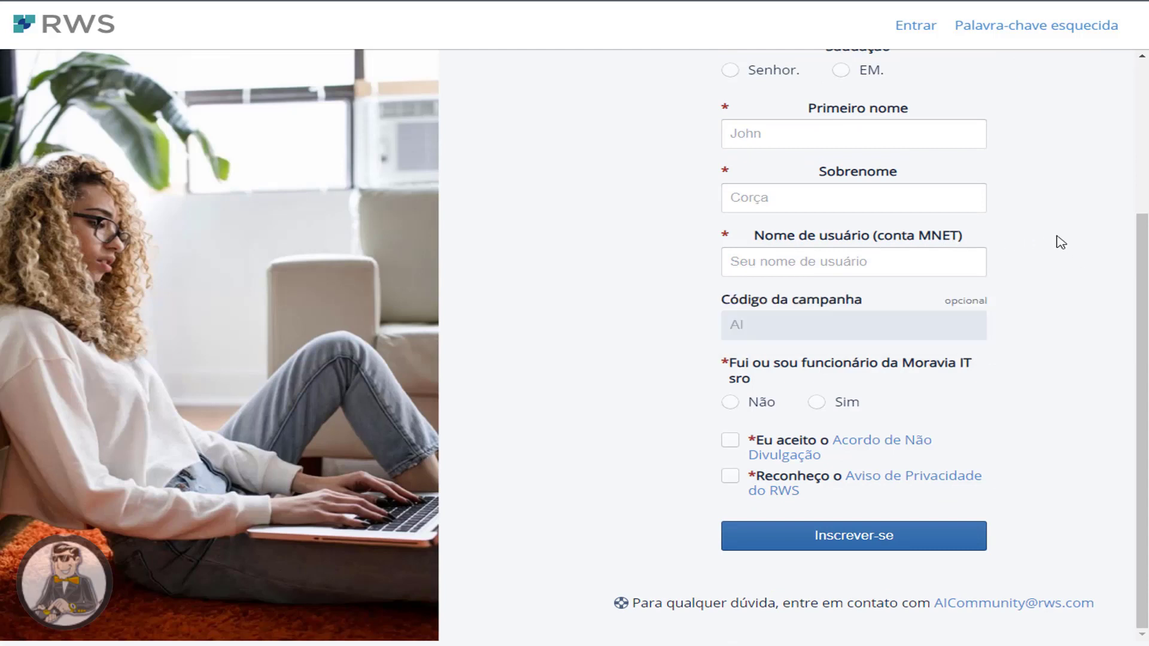
mouse_move(761, 267)
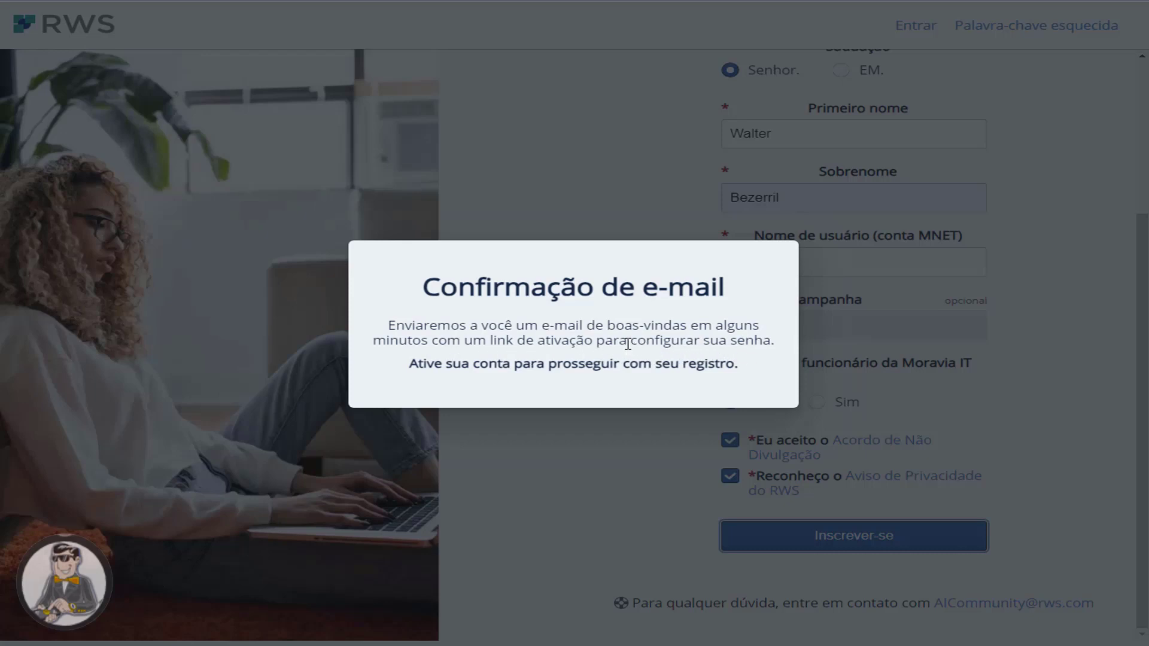
Highlight the confirmation notice's note about setting up the password
left_click_drag(629, 343, 774, 343)
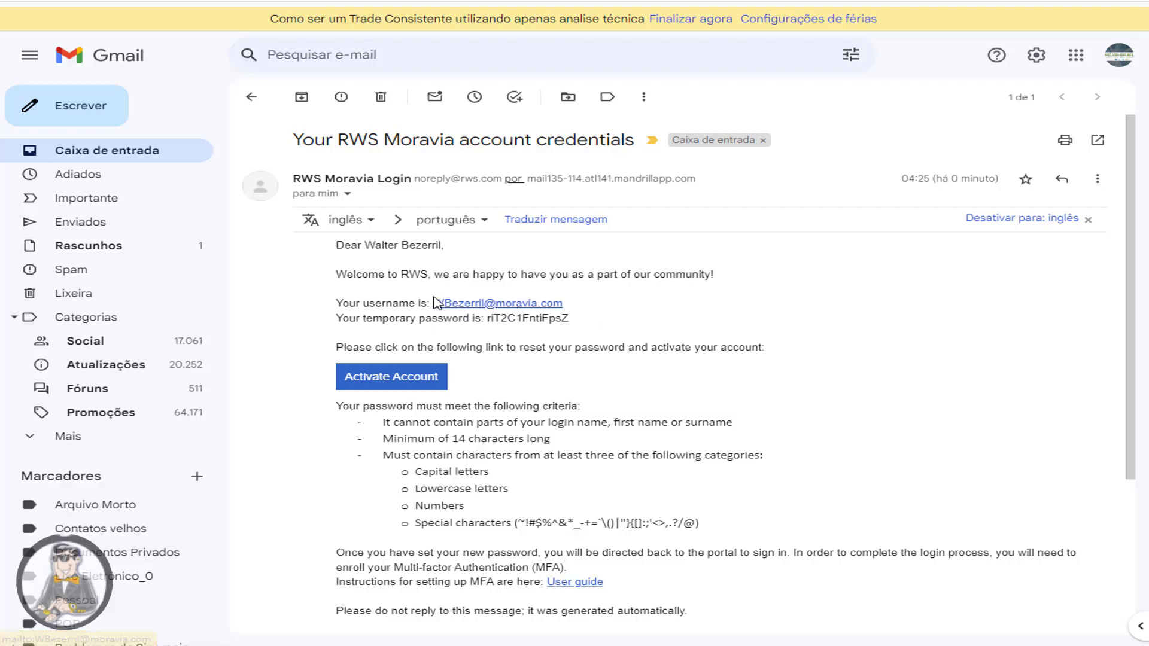
Translate the page and then the credentials e-mail body into Portuguese via 'Traduzir para o português'
right_click(767, 223)
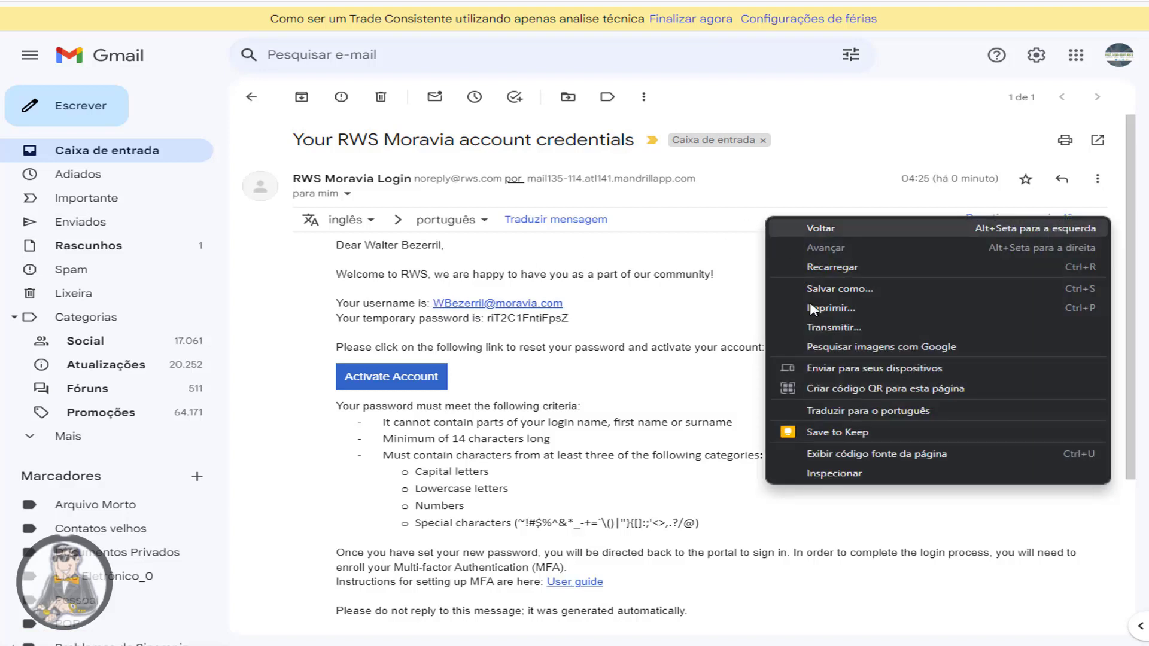
left_click(859, 412)
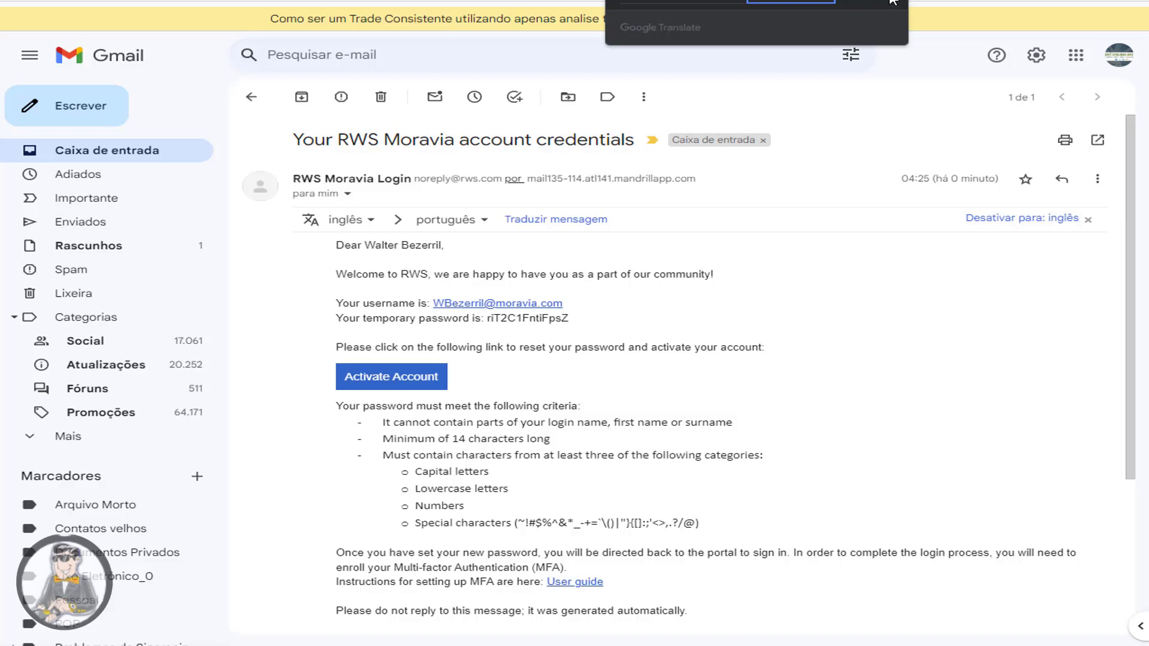
right_click(291, 263)
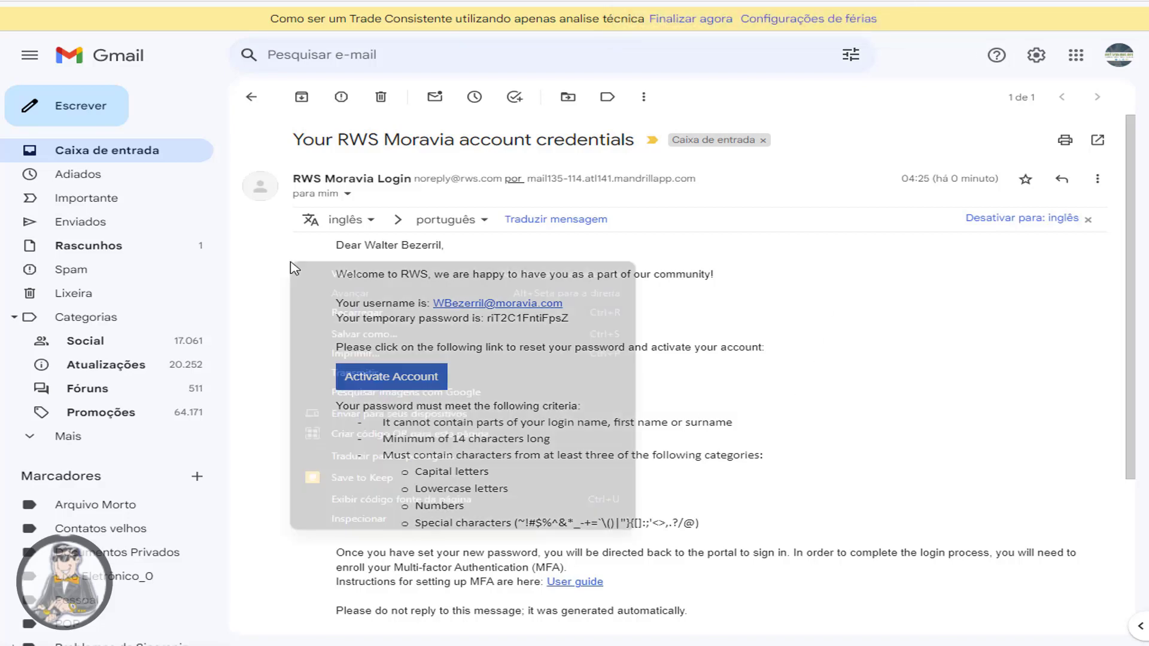
left_click(349, 455)
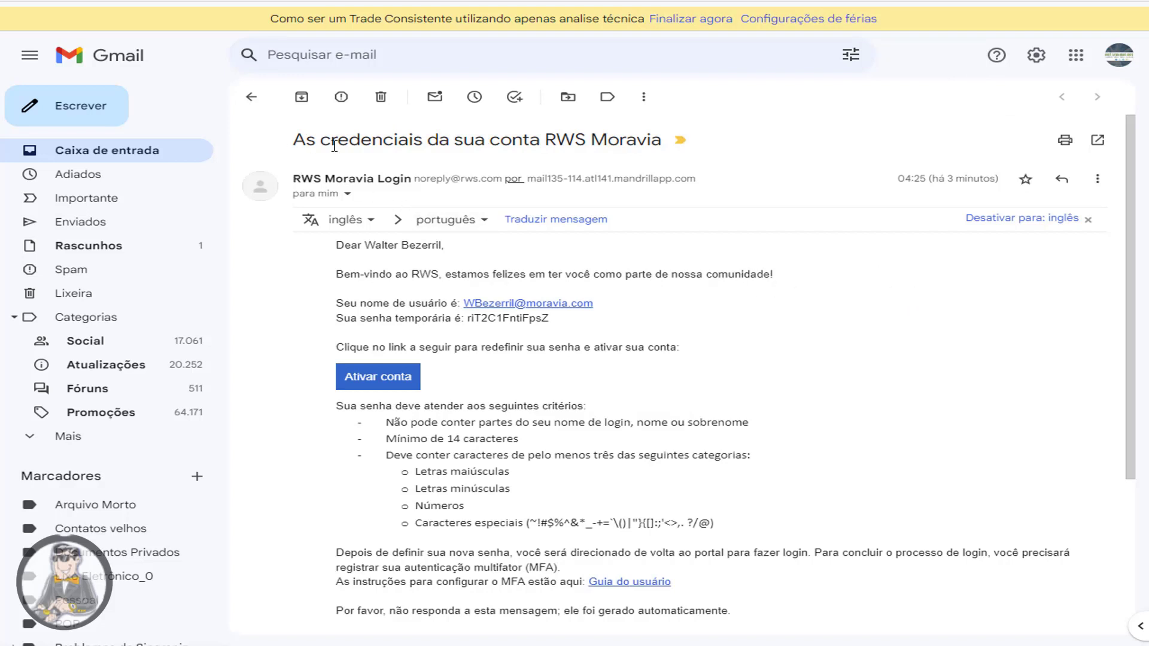
left_click_drag(292, 143, 666, 155)
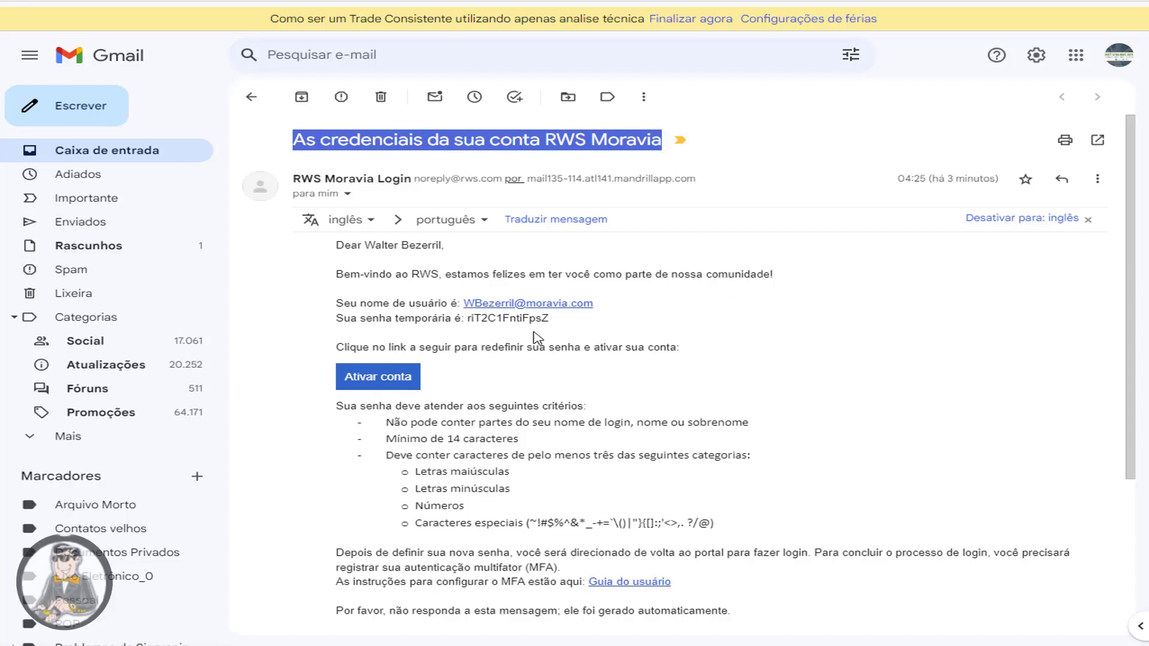
left_click_drag(470, 319, 561, 325)
left_click(935, 341)
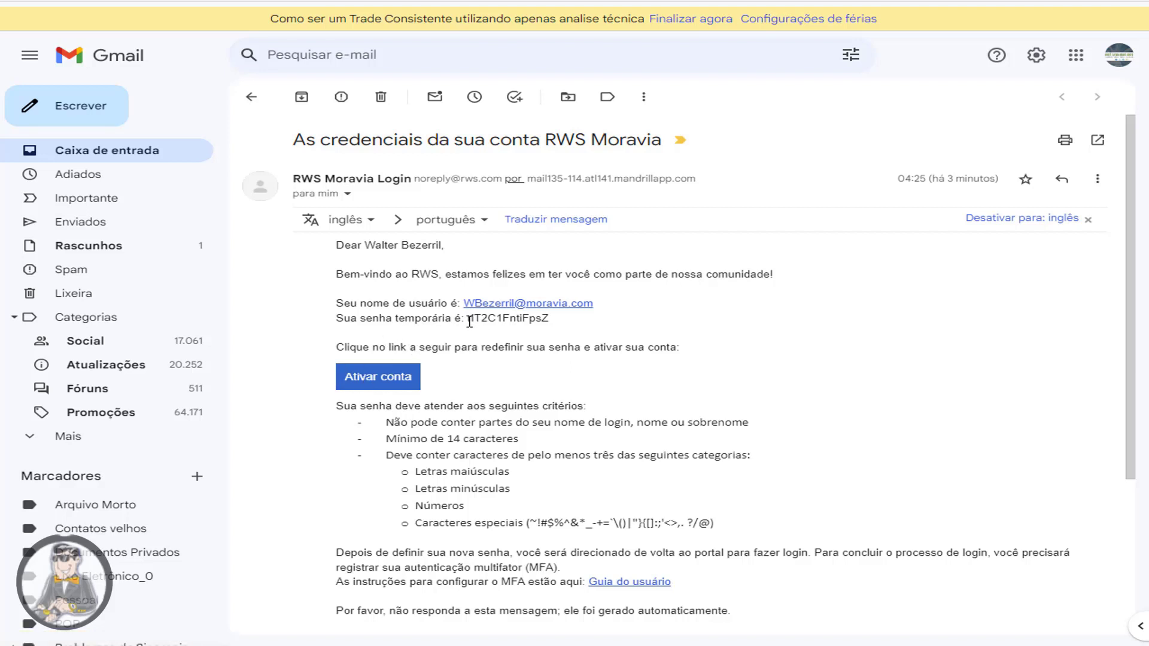
left_click_drag(469, 321, 549, 319)
left_click(932, 336)
scroll(562, 546, "down", 1)
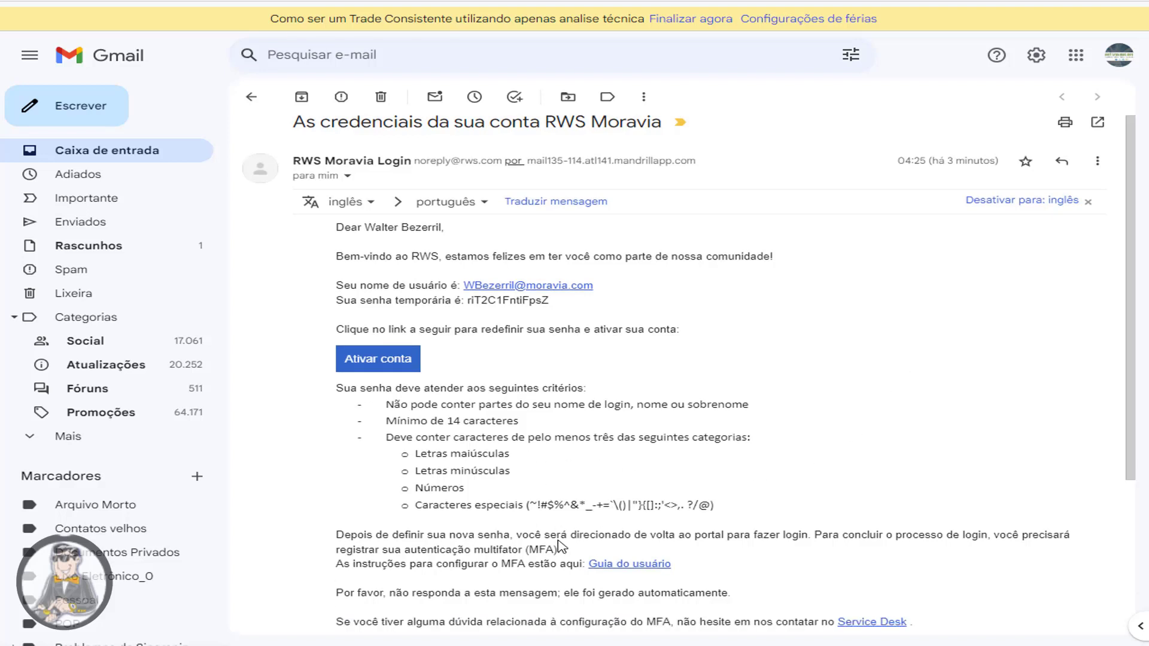
scroll(561, 546, "down", 1)
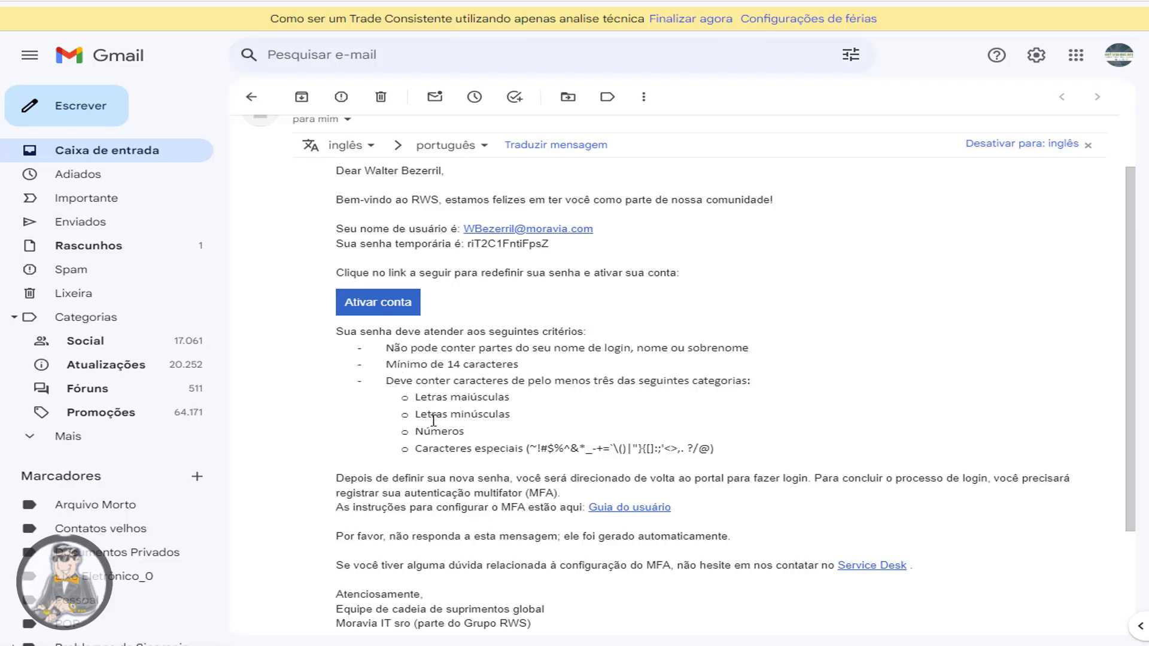
scroll(833, 361, "down", 2)
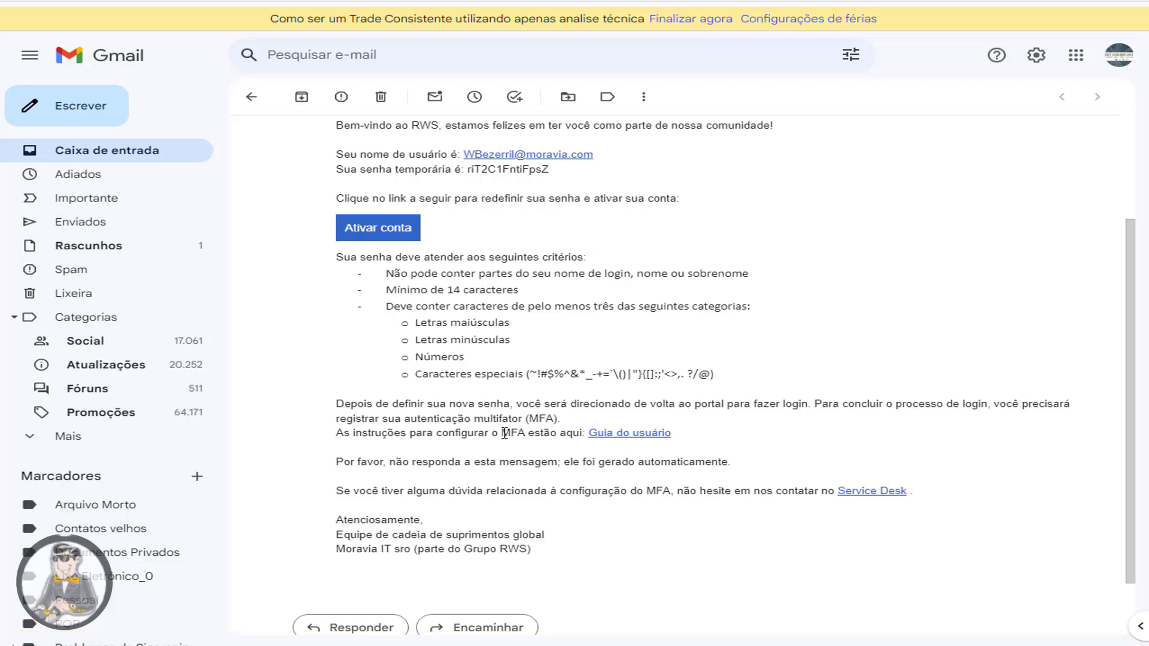
left_click_drag(503, 432, 524, 434)
Open the 'Ativar conta' link from the Gmail e-mail to reach the RWS Entrar page
left_click(892, 206)
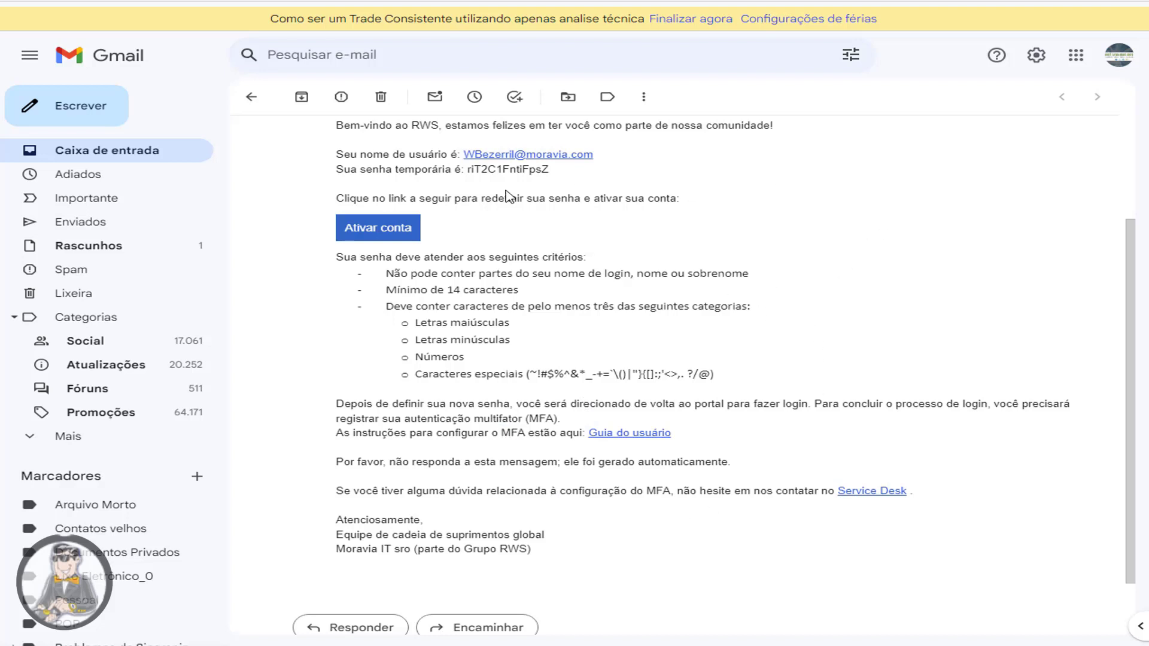
right_click(379, 234)
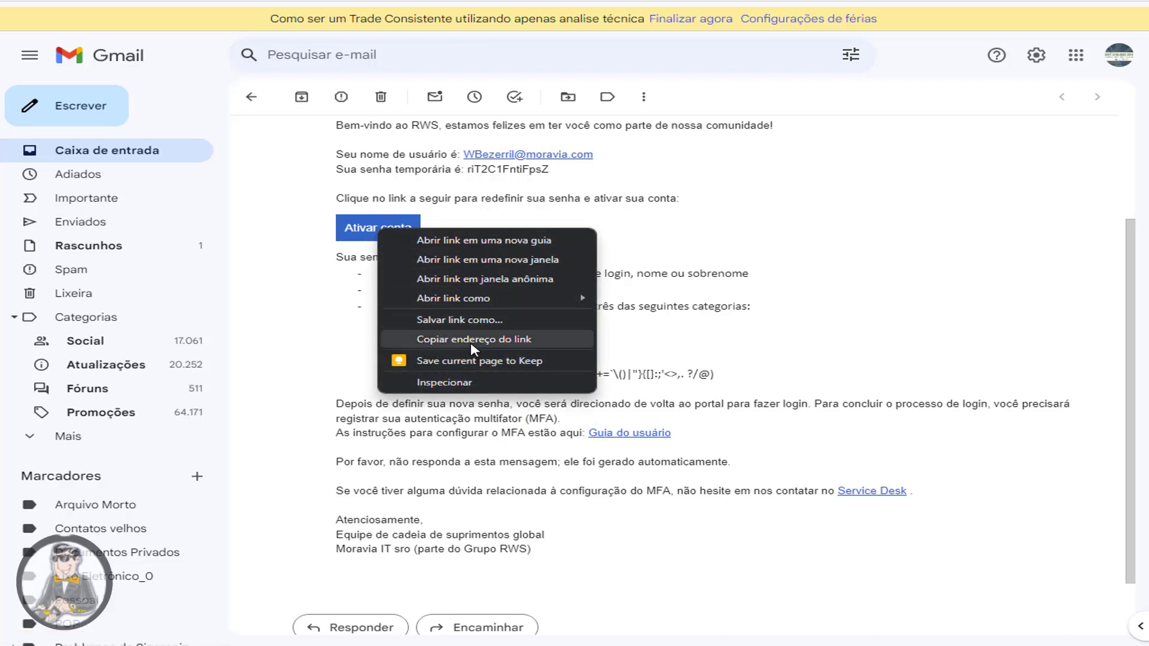
left_click(914, 187)
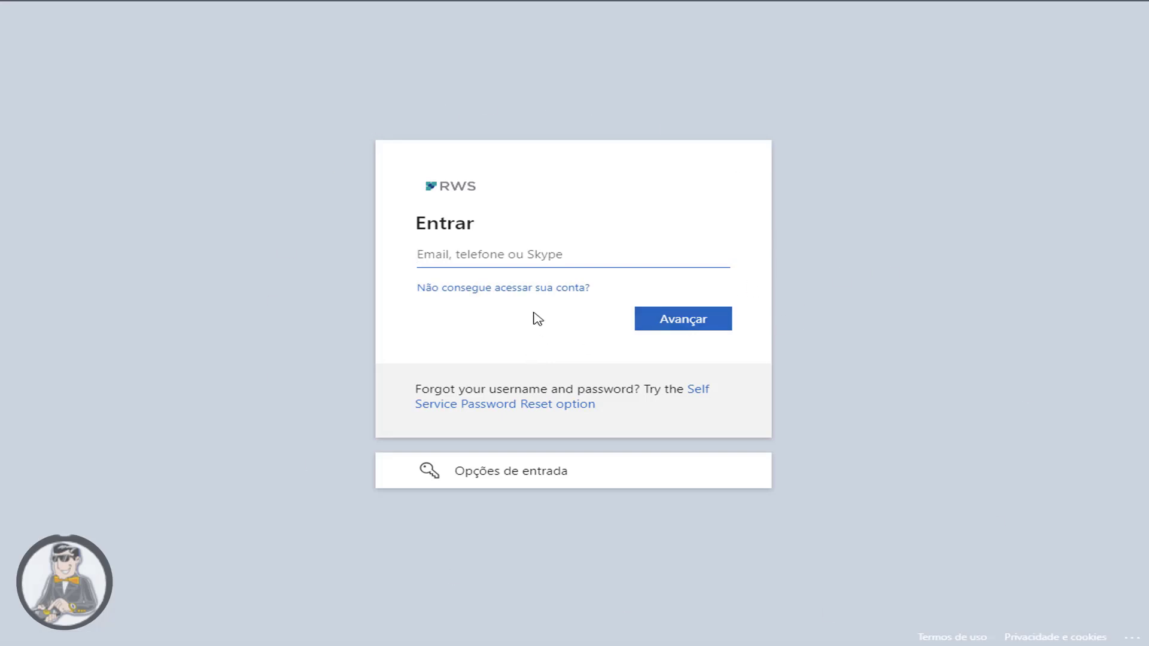
Paste the username from the Gmail welcome e-mail into the Email field and continue
left_click(434, 259)
left_click(862, 551)
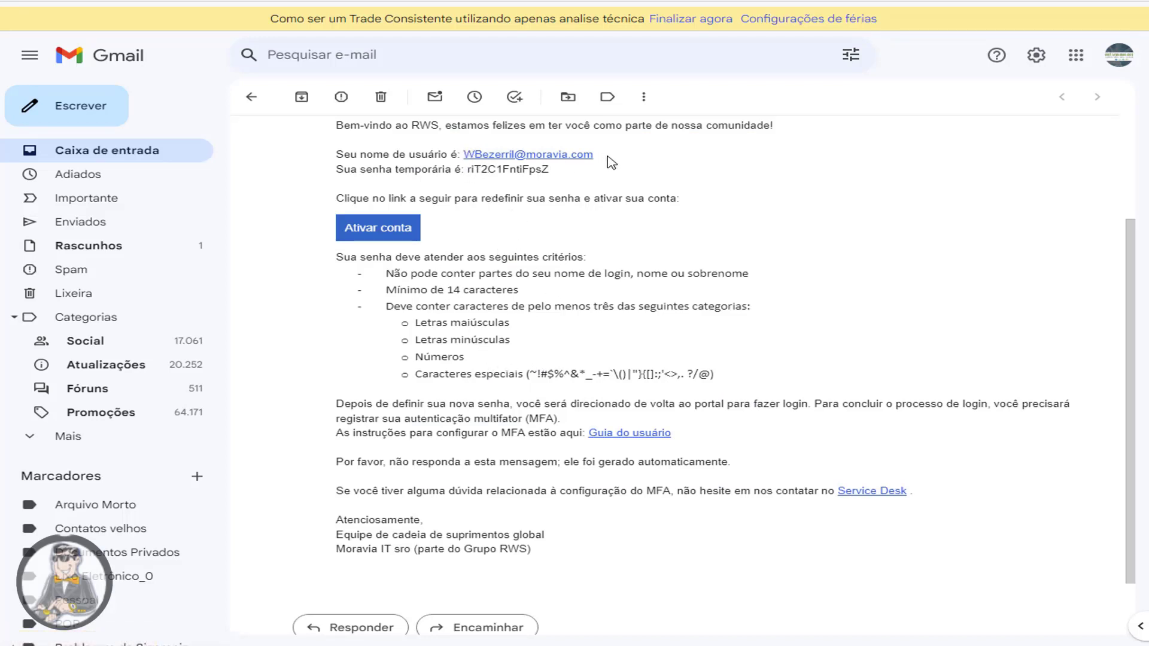
left_click_drag(599, 157, 467, 152)
key("ctrl+c")
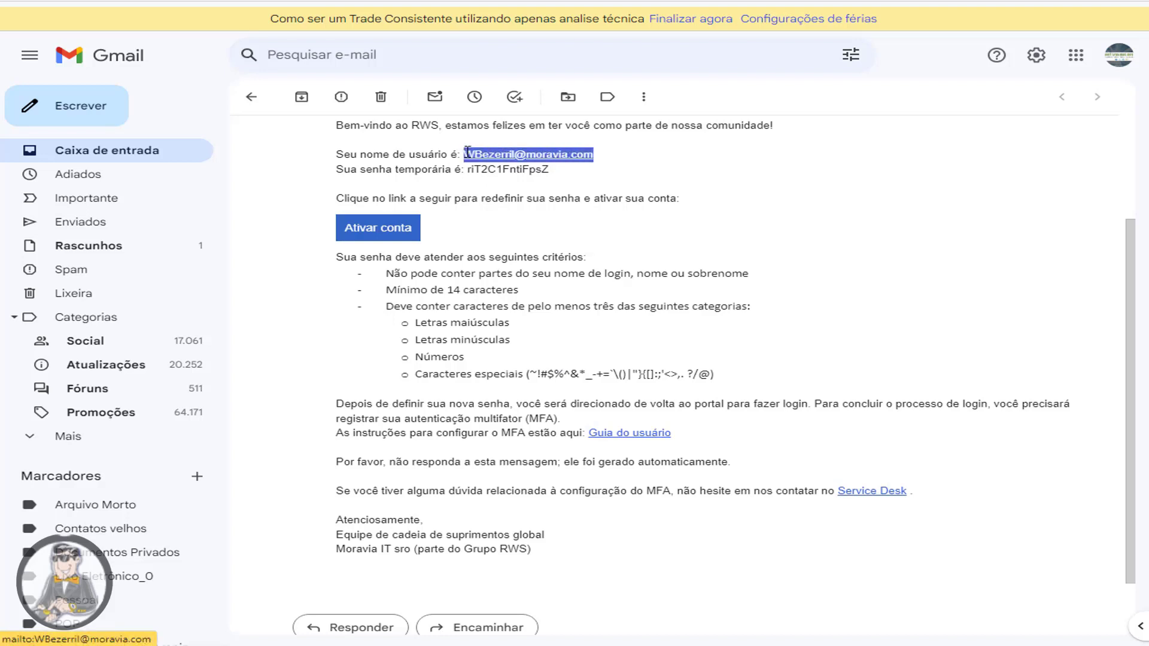
left_click(877, 183)
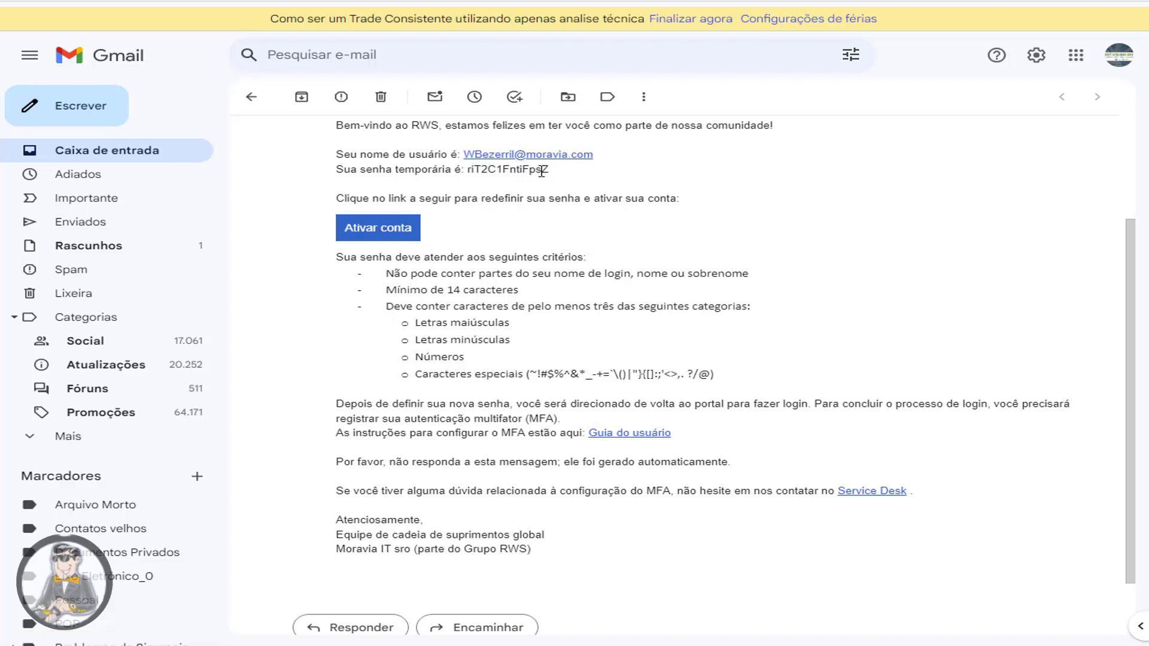
left_click_drag(550, 170, 468, 172)
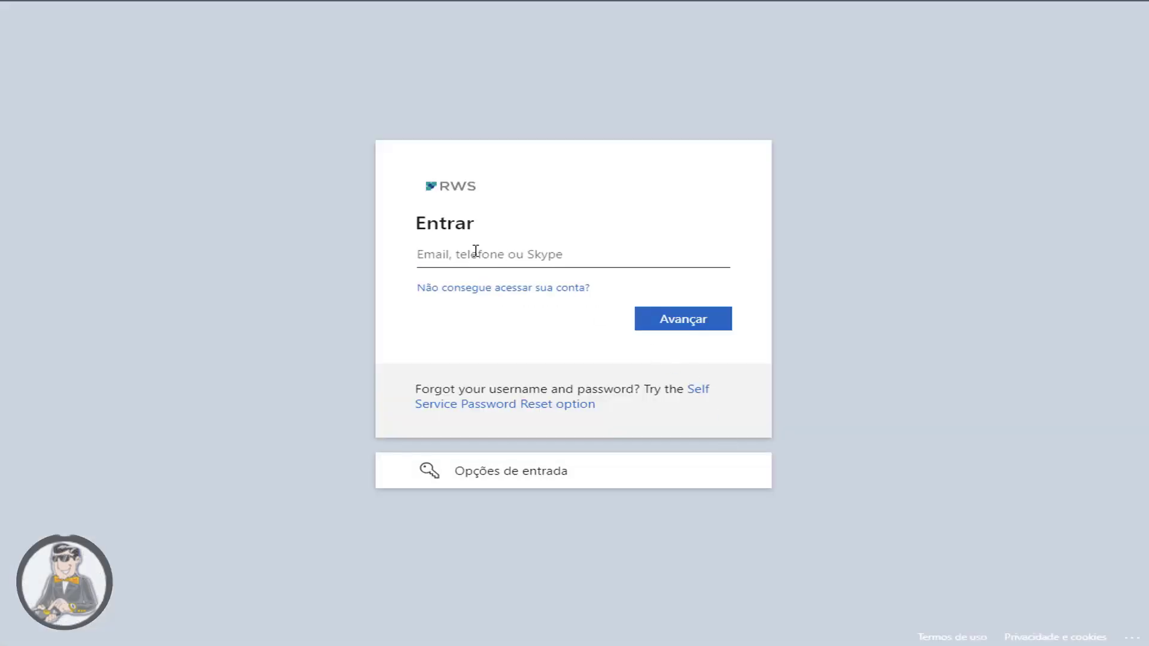
mouse_move(878, 642)
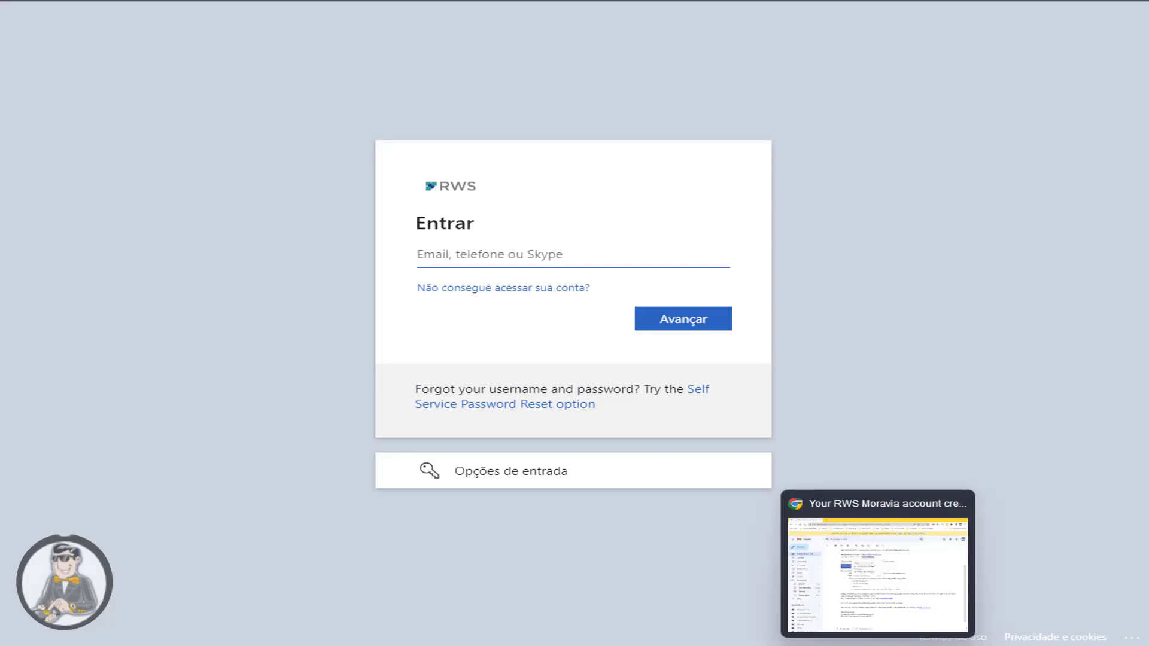
left_click(878, 572)
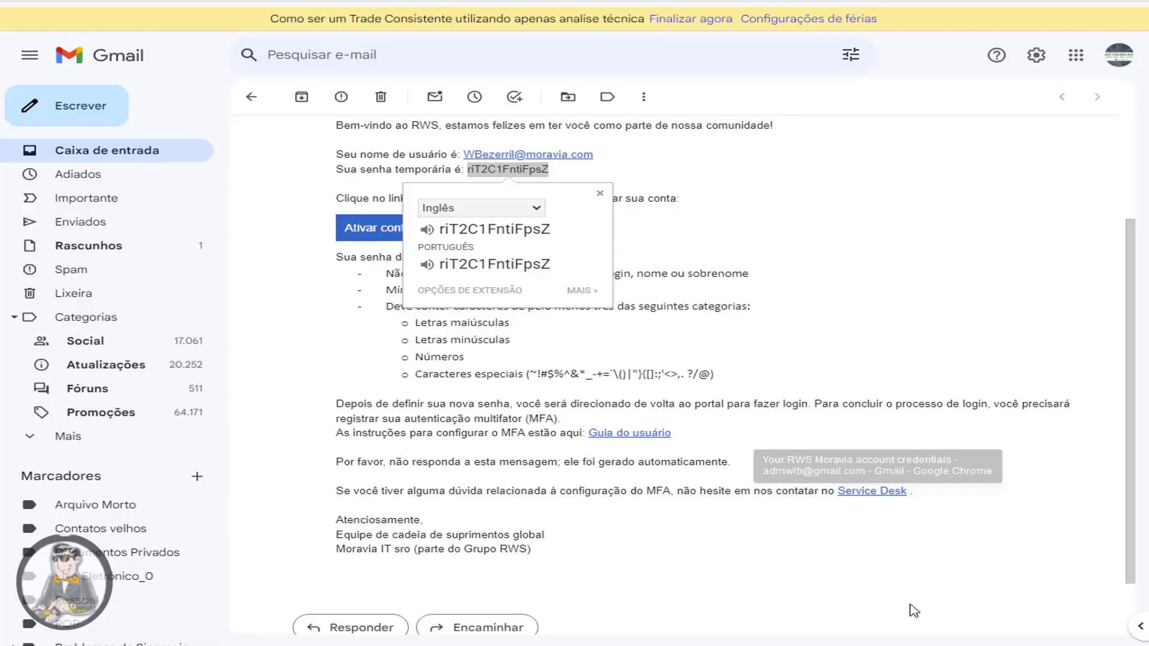
left_click(488, 141)
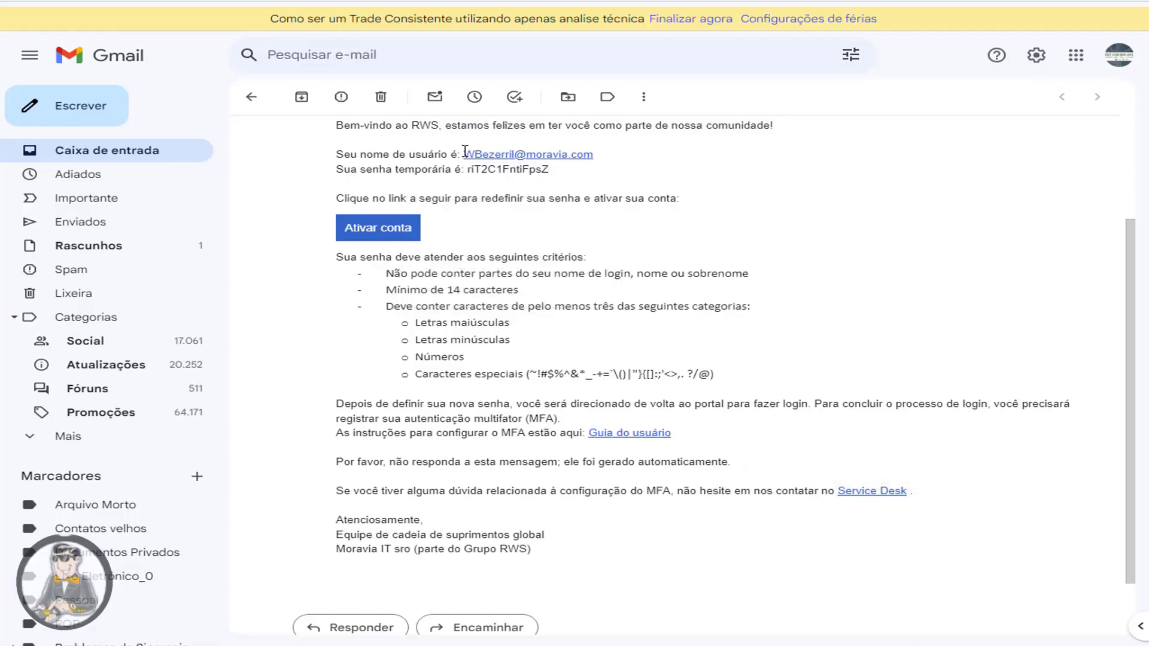
left_click_drag(595, 154, 464, 155)
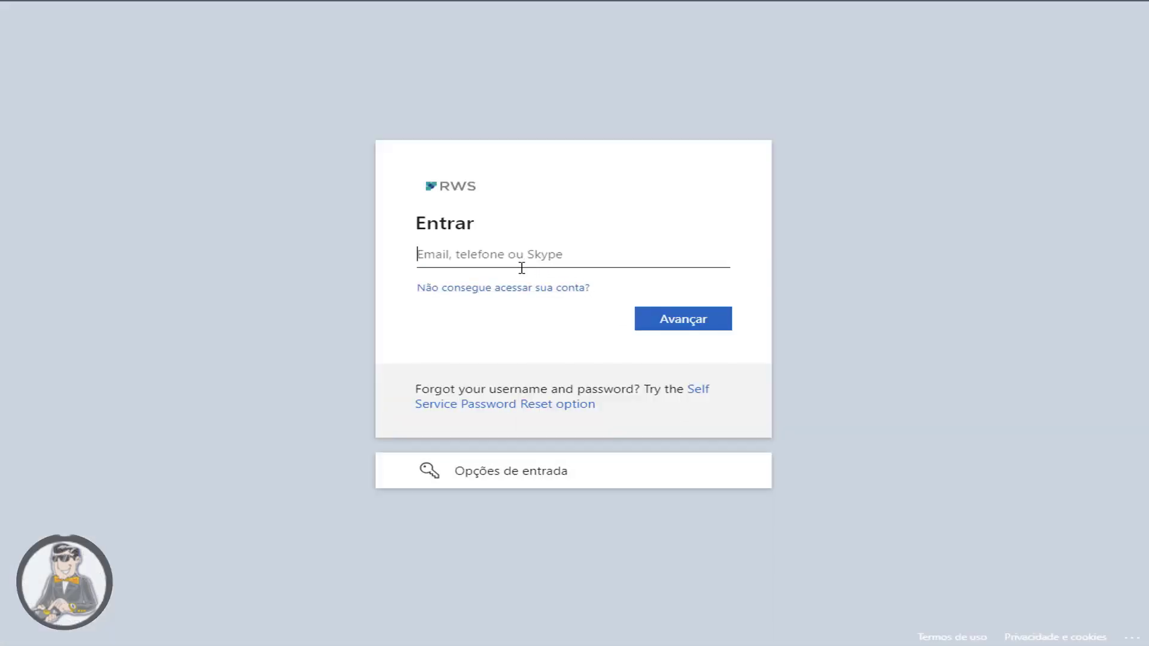
key("ctrl+v")
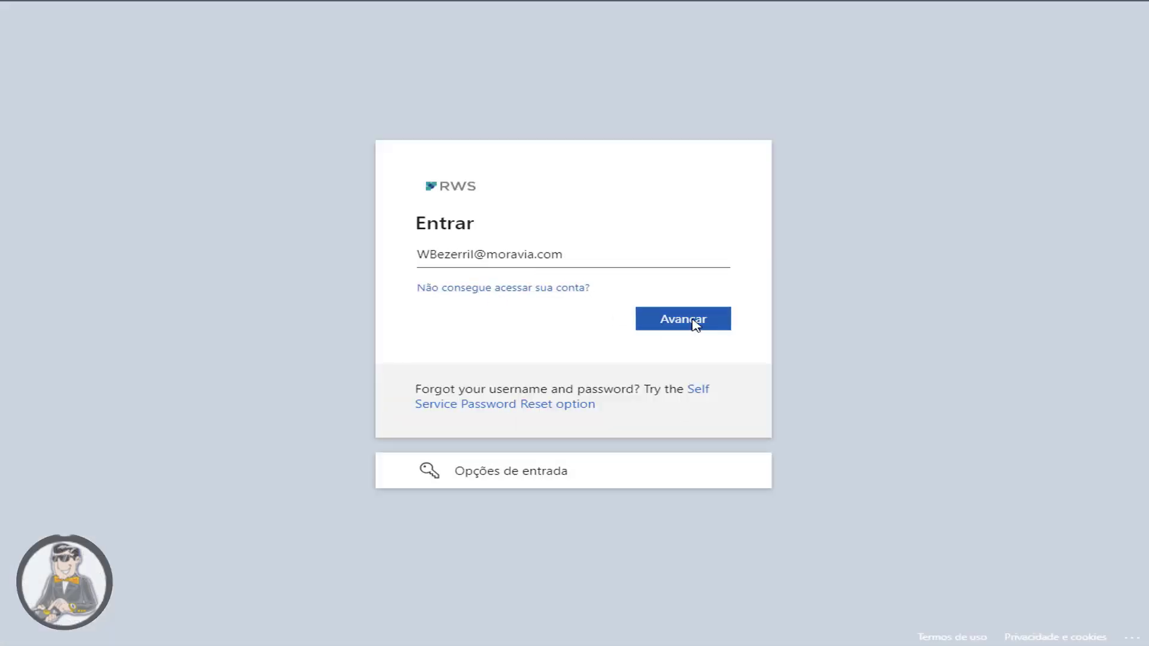
left_click(694, 323)
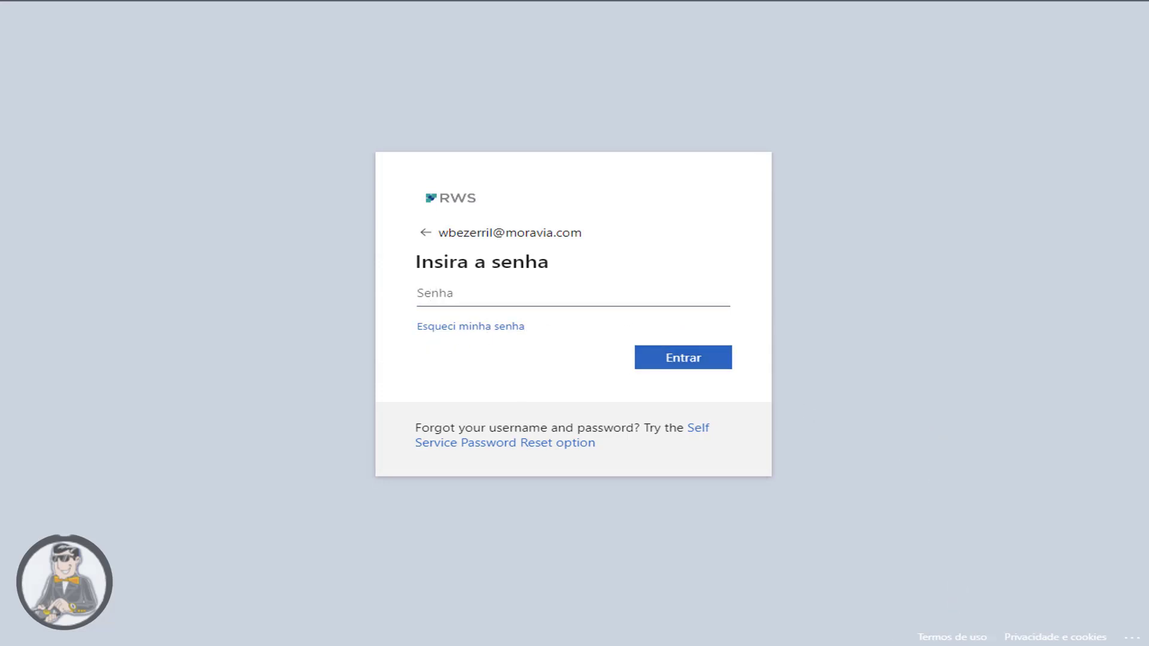
Paste the temporary password from the welcome e-mail into Senha and sign in
left_click(873, 569)
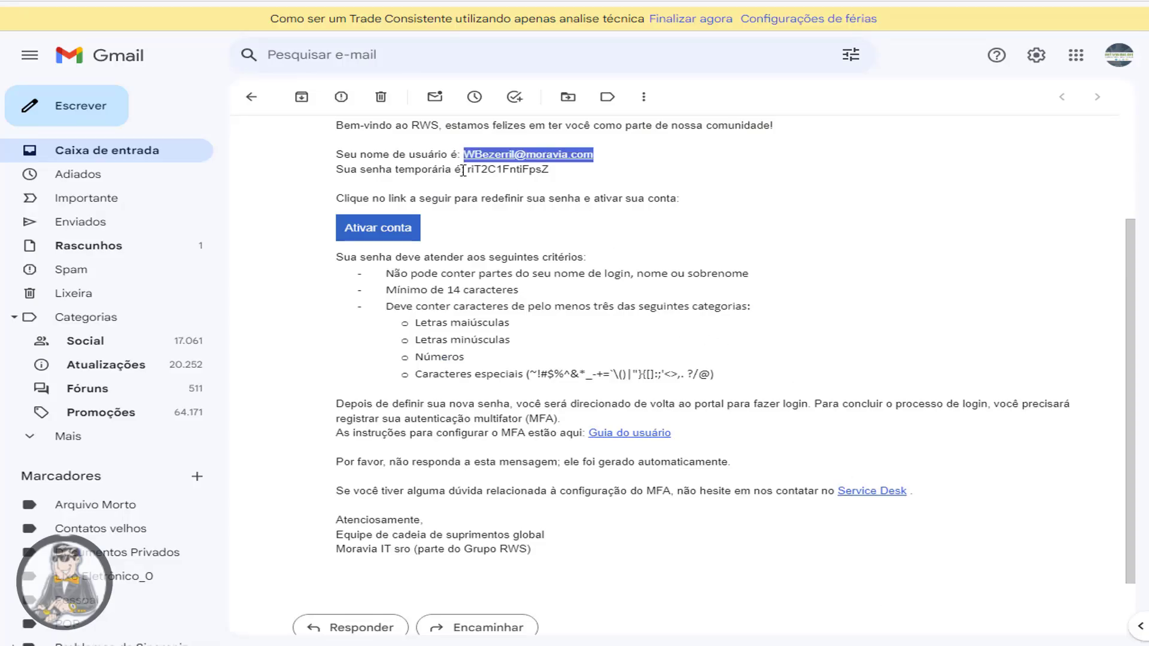
mouse_move(464, 170)
left_mouse_down()
mouse_move(549, 170)
mouse_move(467, 169)
left_mouse_up()
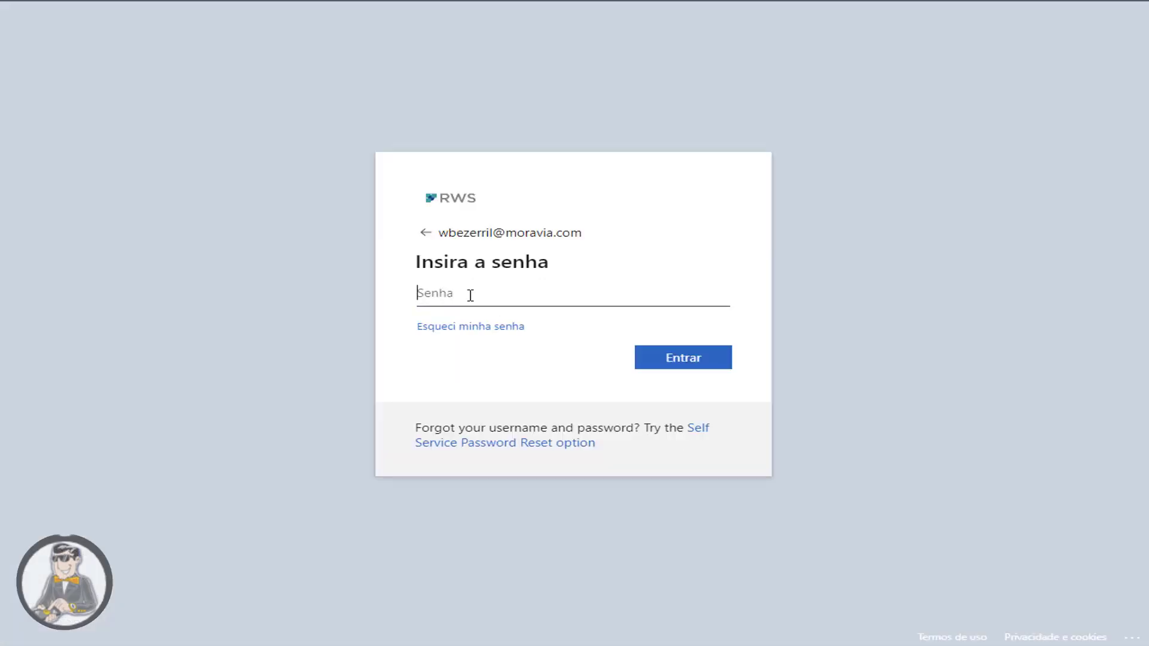
left_click(439, 295)
key("ctrl+v")
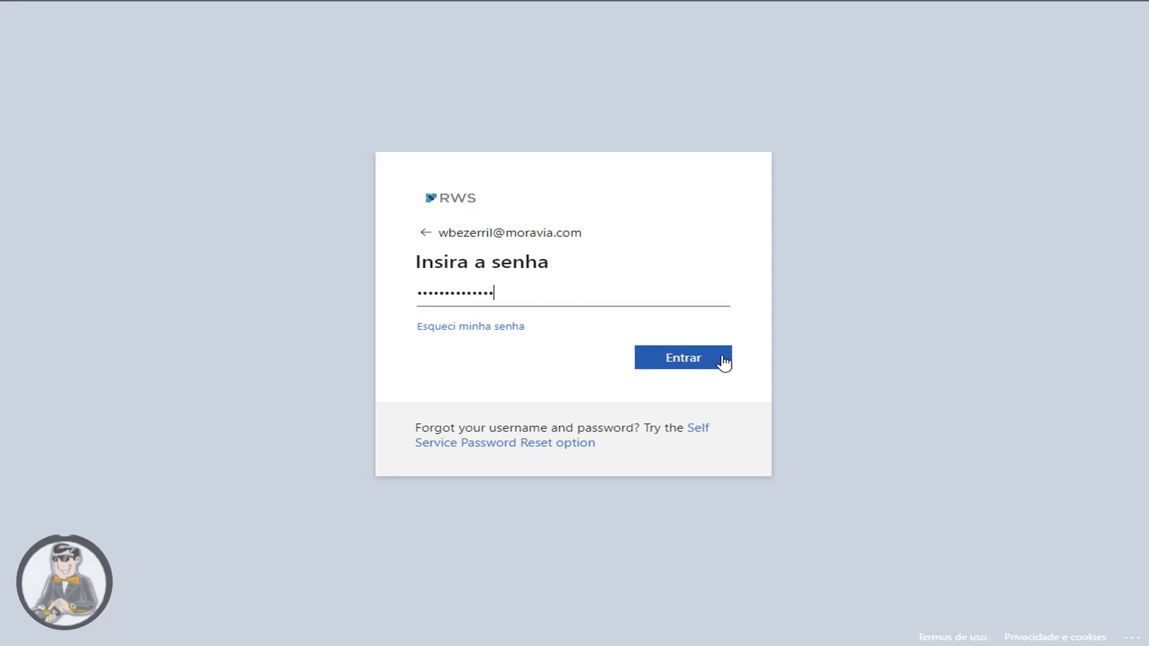
left_click(689, 361)
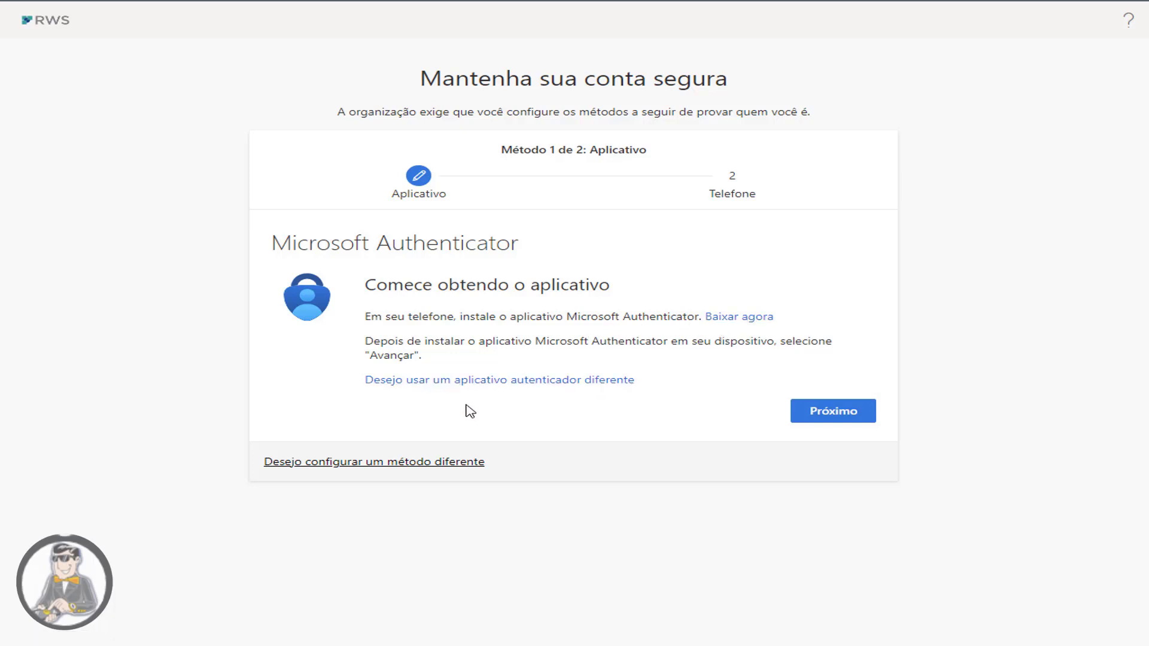
Choose 'Desejo usar um aplicativo autenticador diferente' and advance to the QR code
left_click(448, 381)
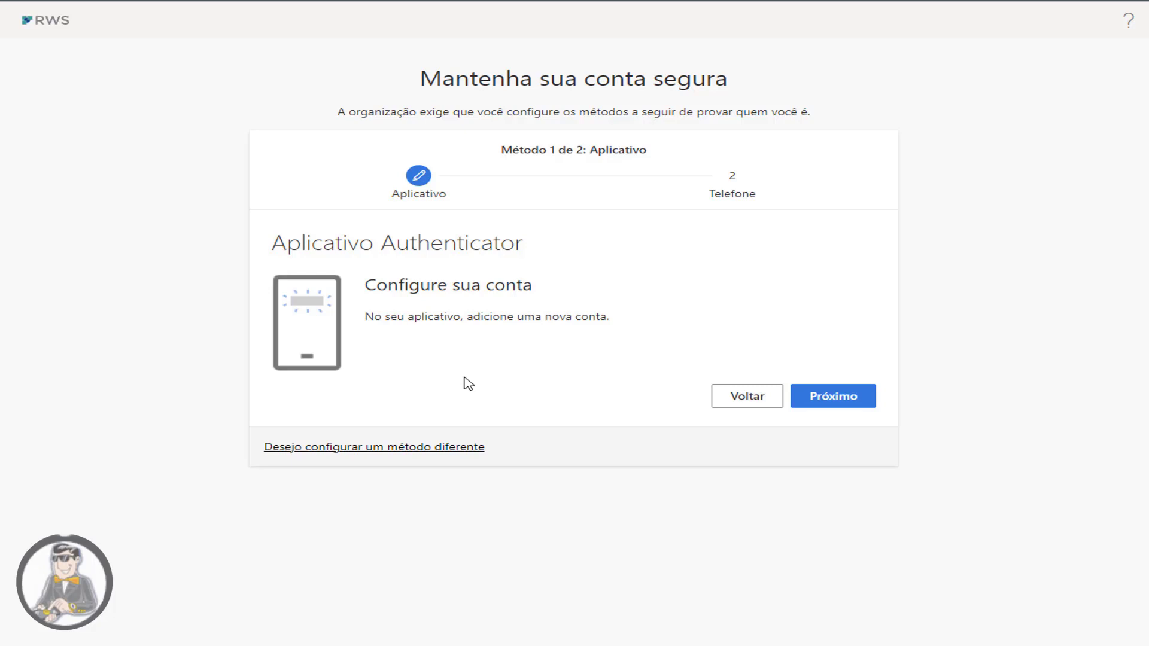
left_click(840, 397)
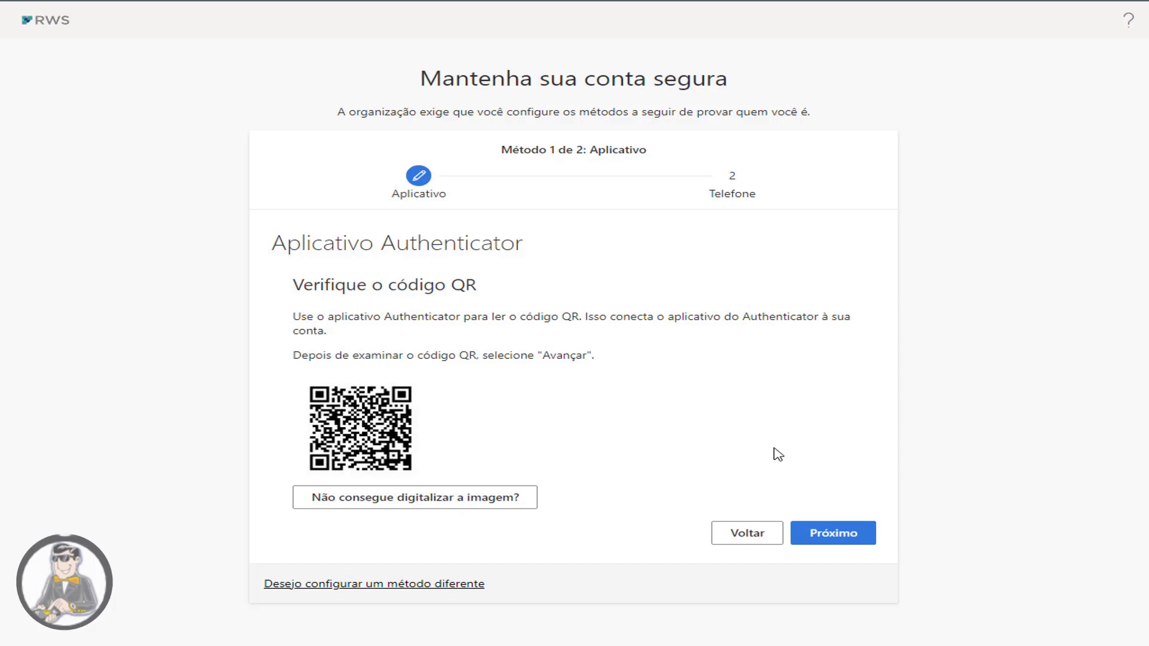
Proceed past the scanned QR code to complete the authenticator app link
left_click(832, 535)
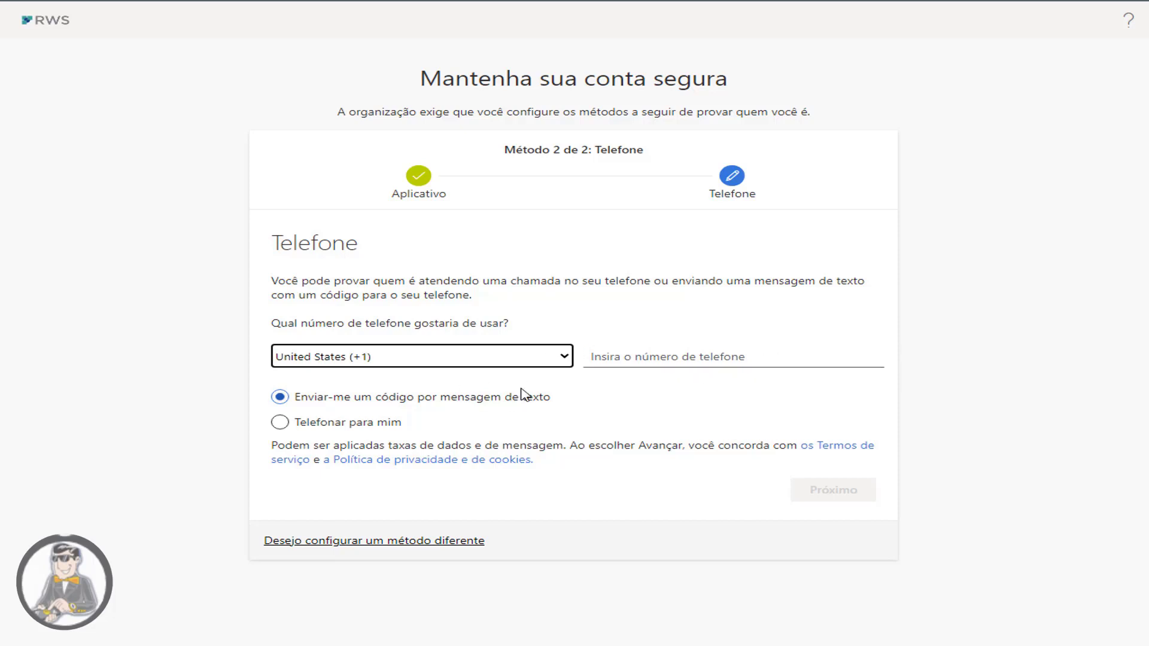
Set the phone country code to Brazil (+55)
left_click(568, 359)
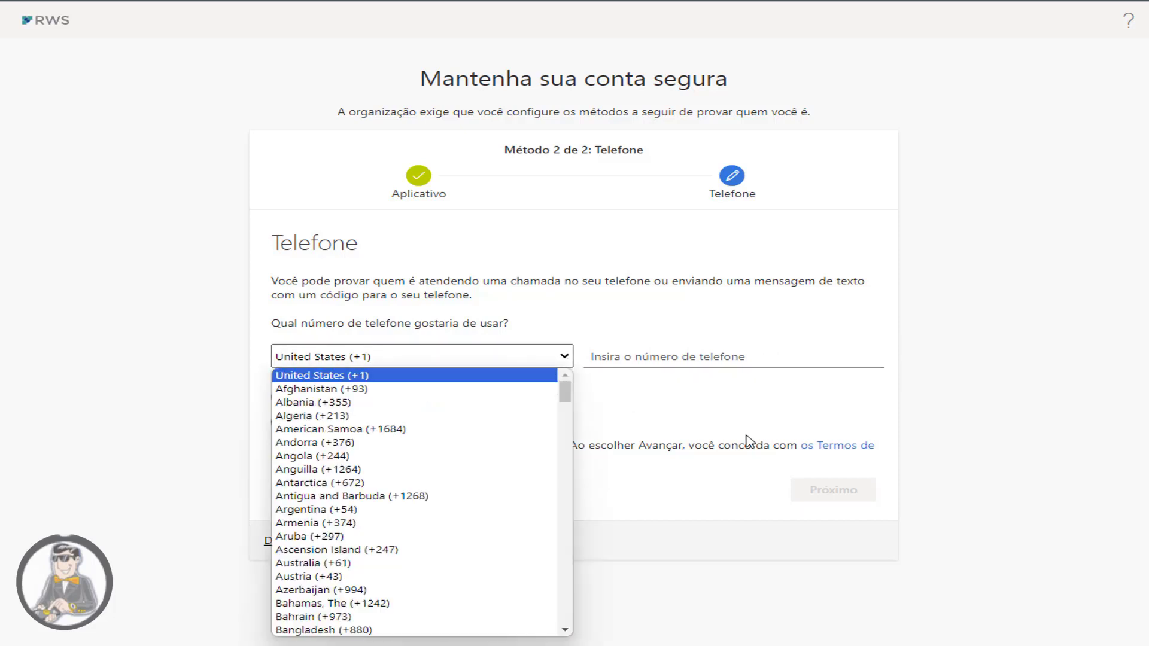
left_click(154, 433)
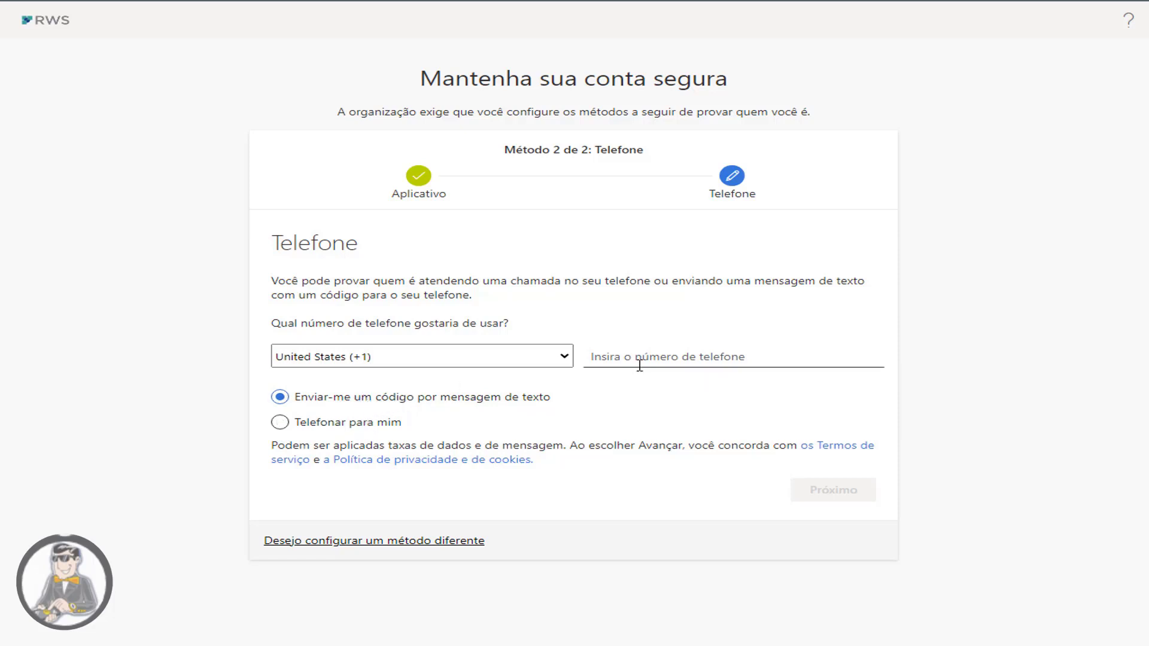
left_click(564, 358)
scroll(484, 408, "down", 10)
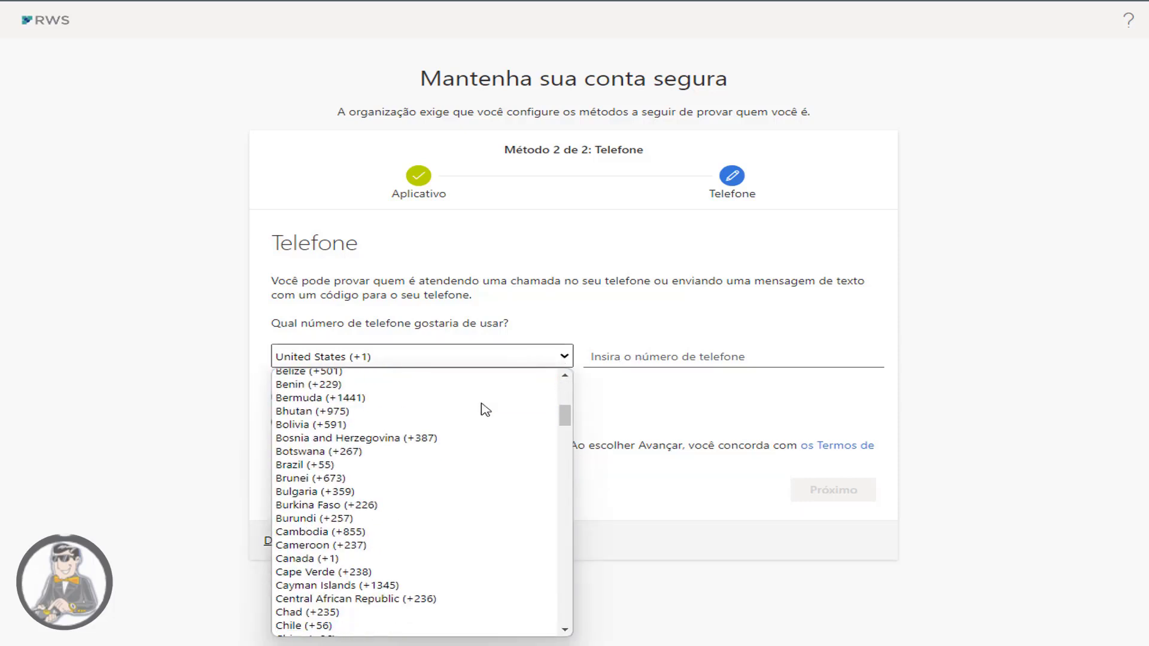
scroll(484, 410, "up", 4)
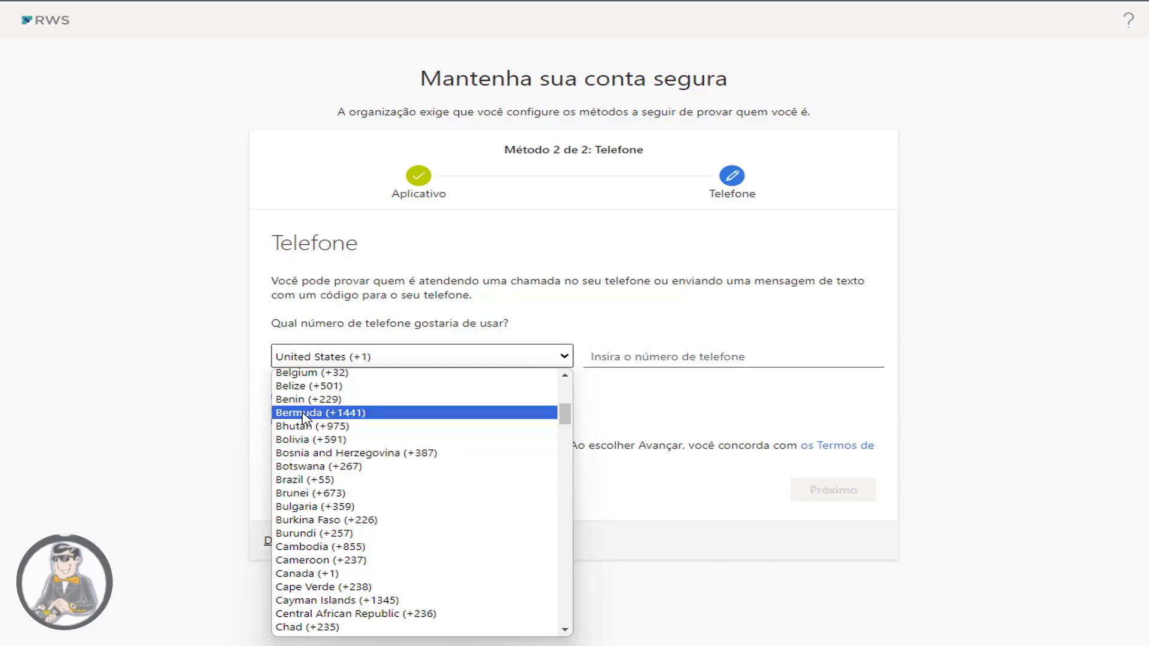
left_click(304, 493)
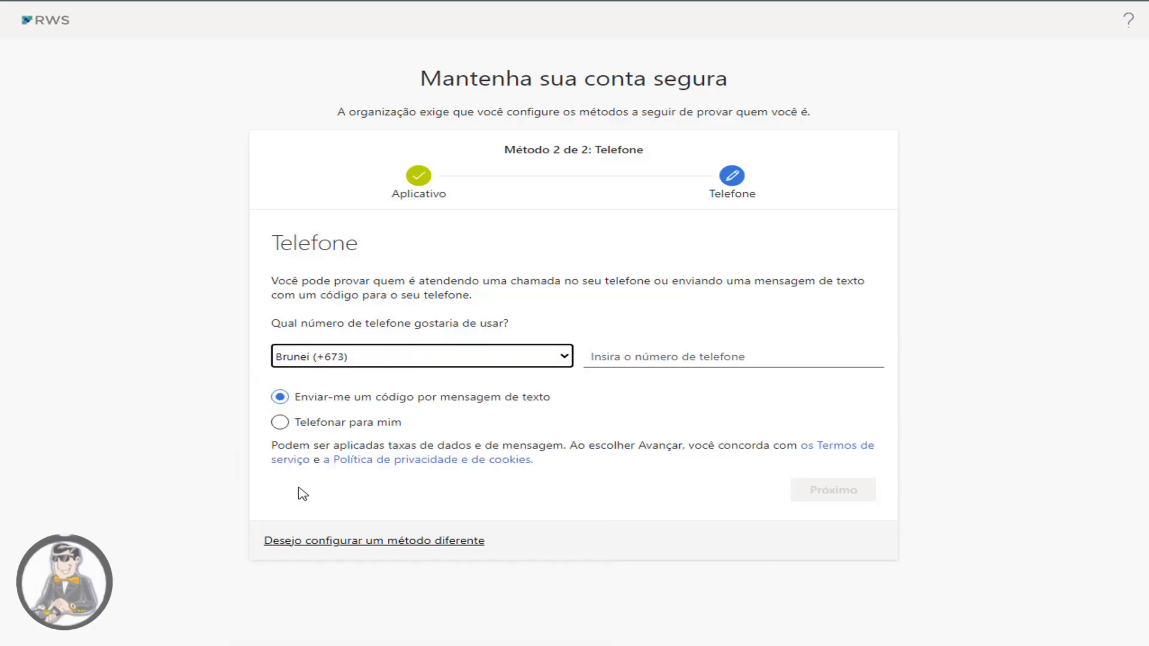
left_click(565, 358)
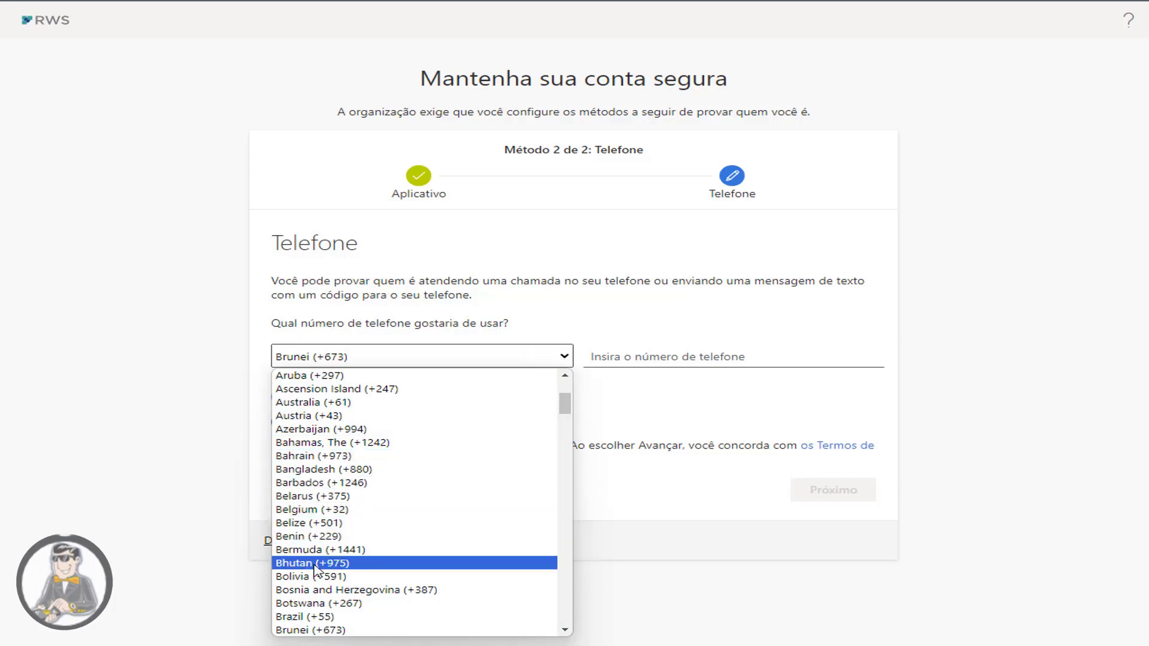
scroll(300, 542, "up", 4)
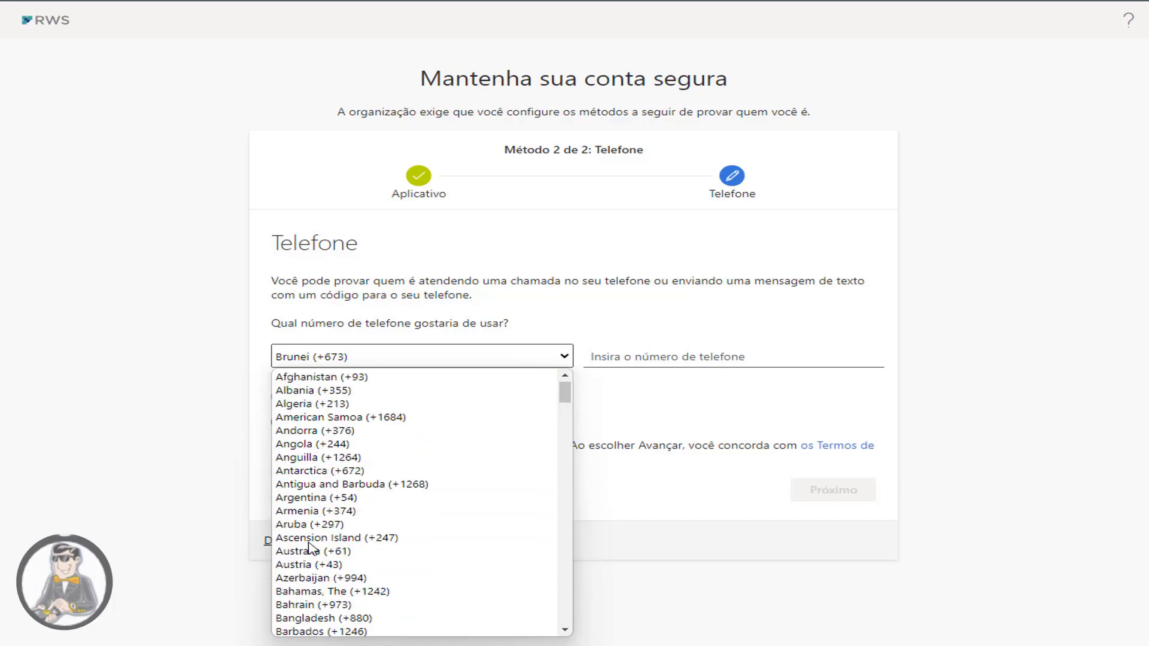
scroll(293, 533, "down", 7)
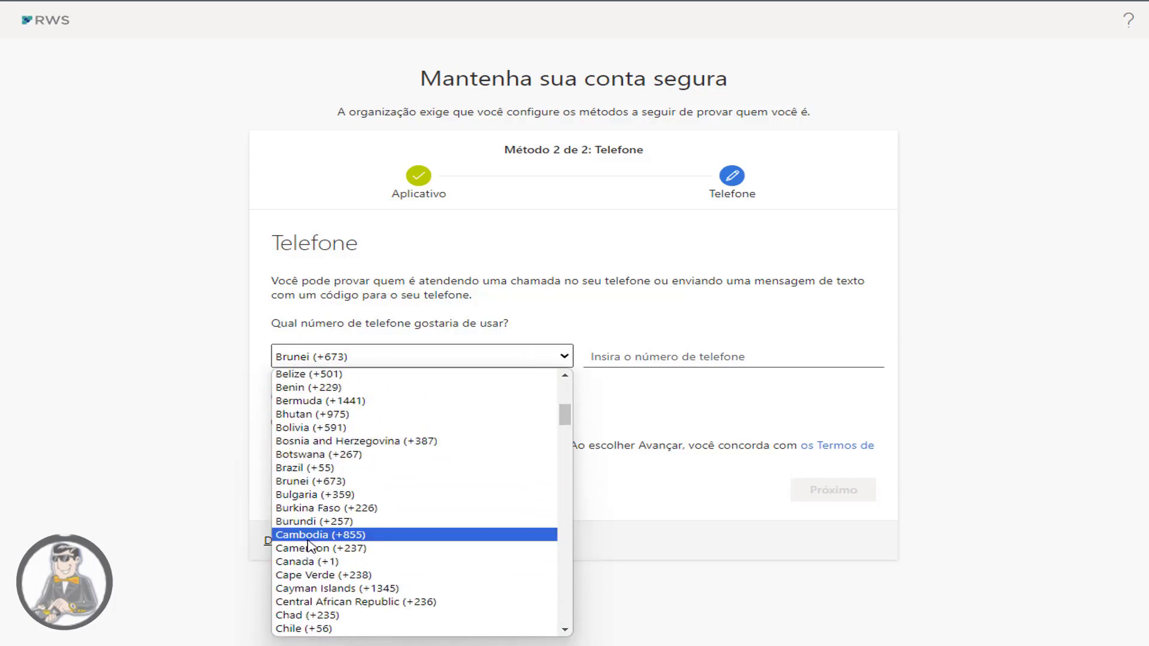
left_click(293, 467)
Fill in the saved phone number and request the texted code
left_click(607, 357)
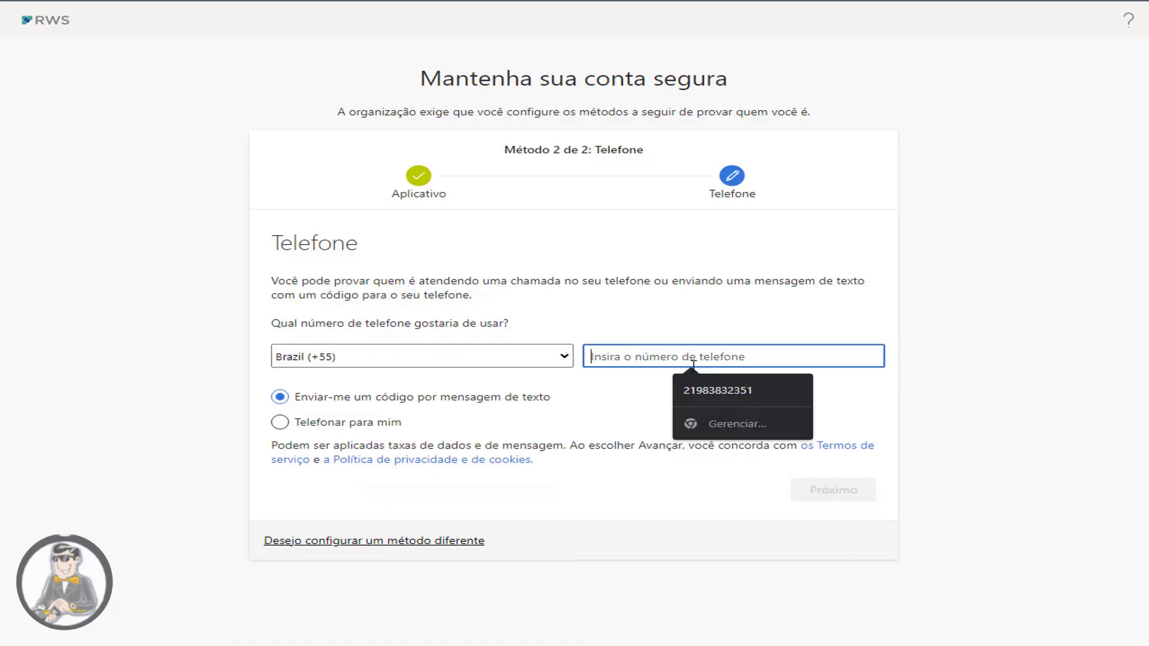
left_click(733, 392)
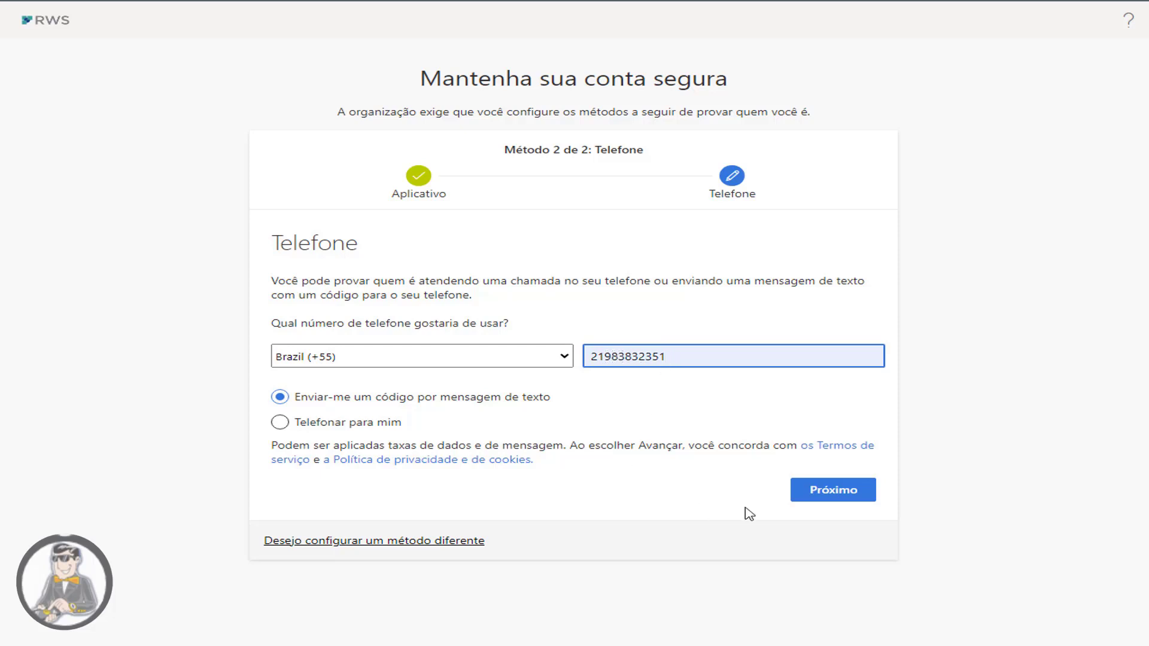
left_click(829, 495)
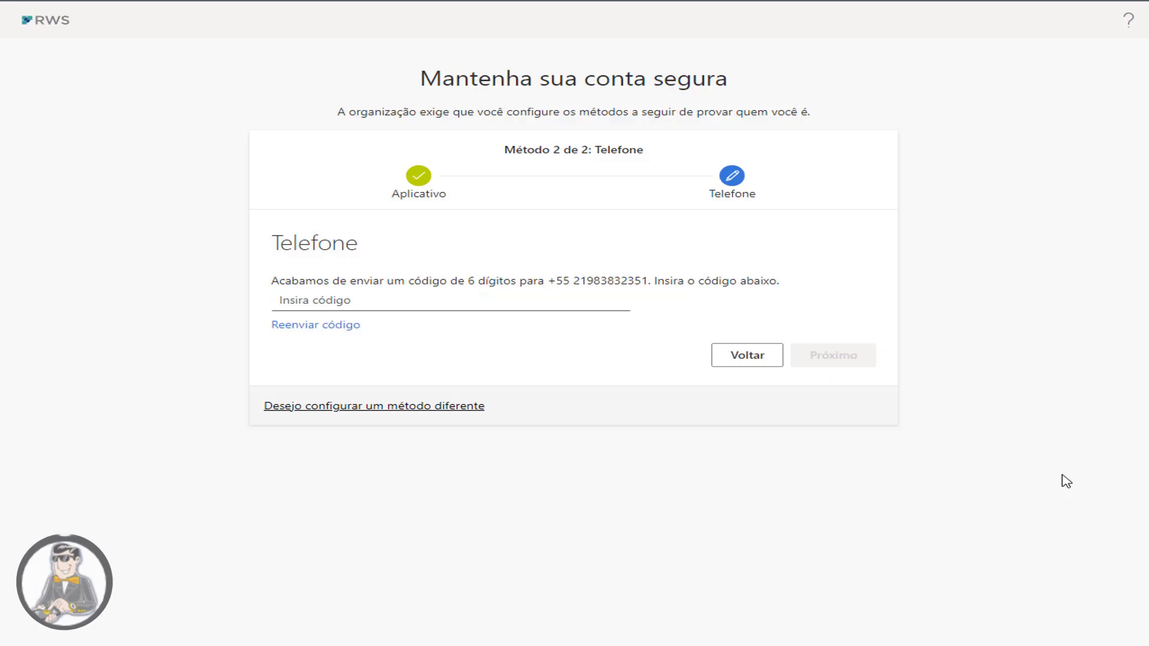
Enter the 6-digit SMS verification code and confirm the successful verification
left_click(298, 299)
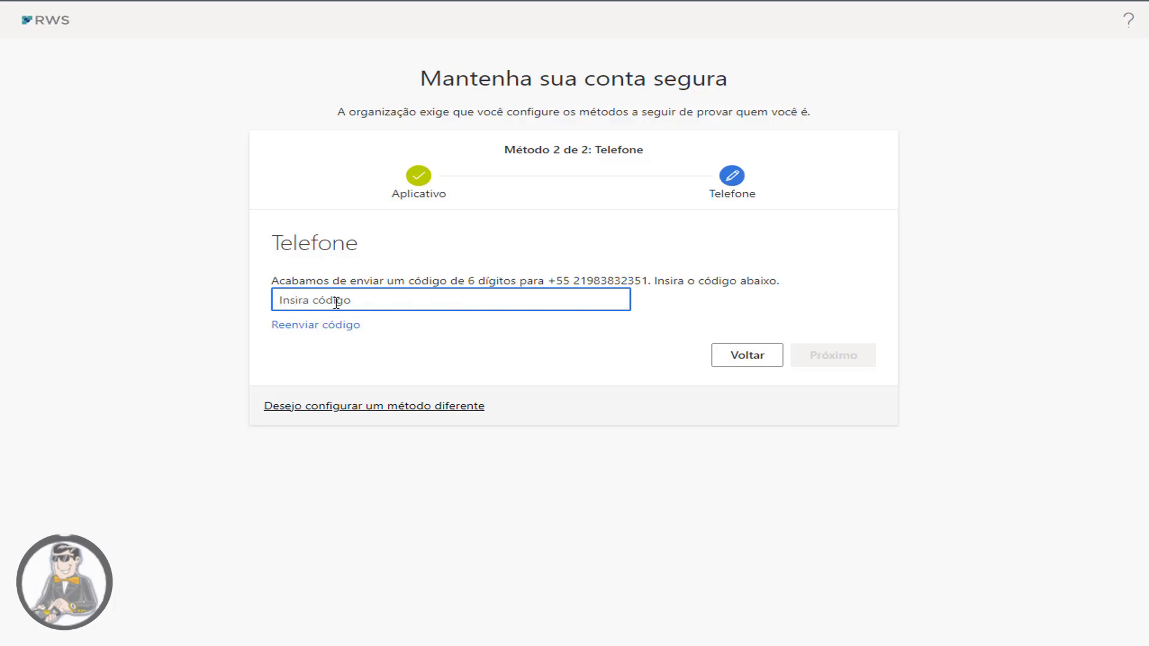
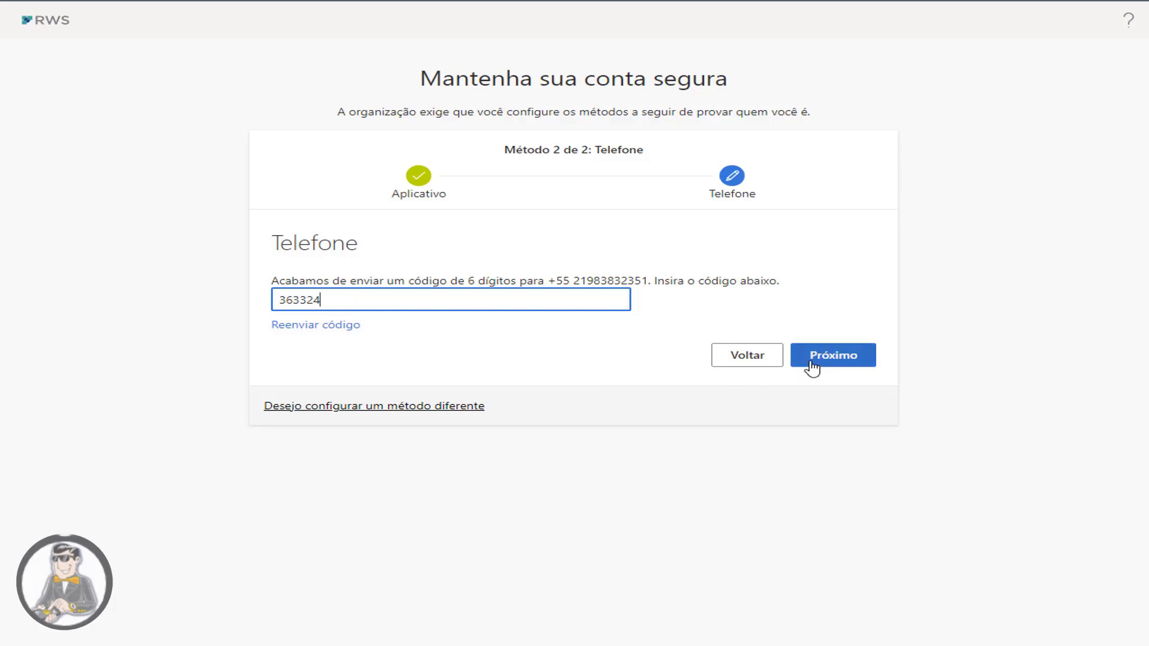
left_click(835, 361)
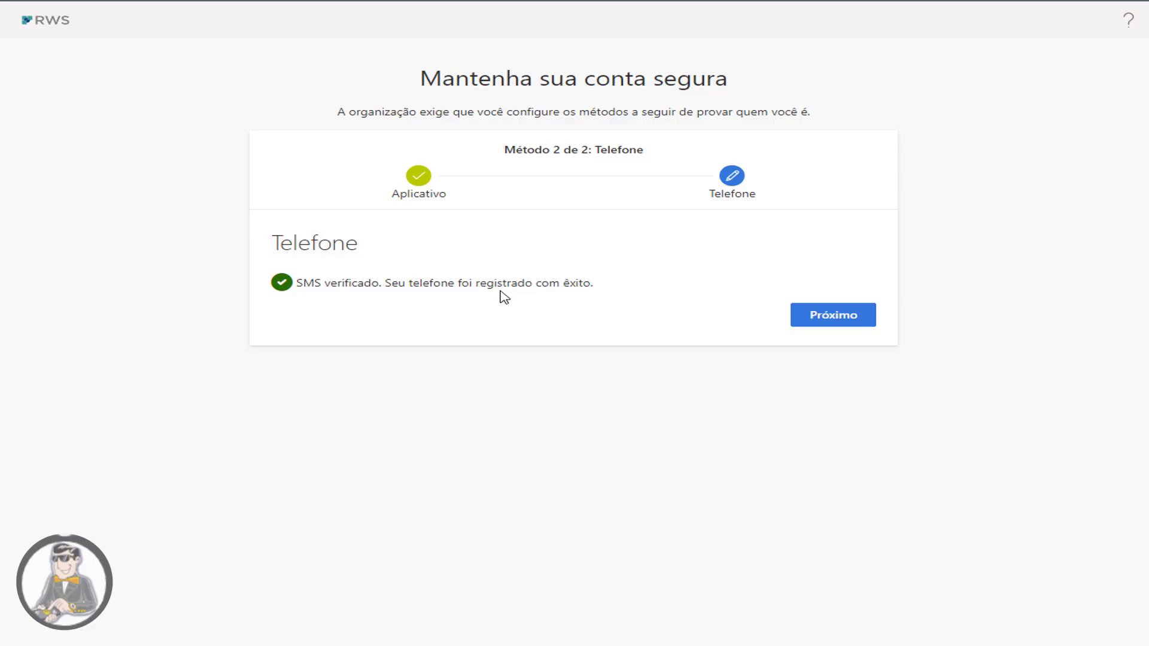
left_click(837, 317)
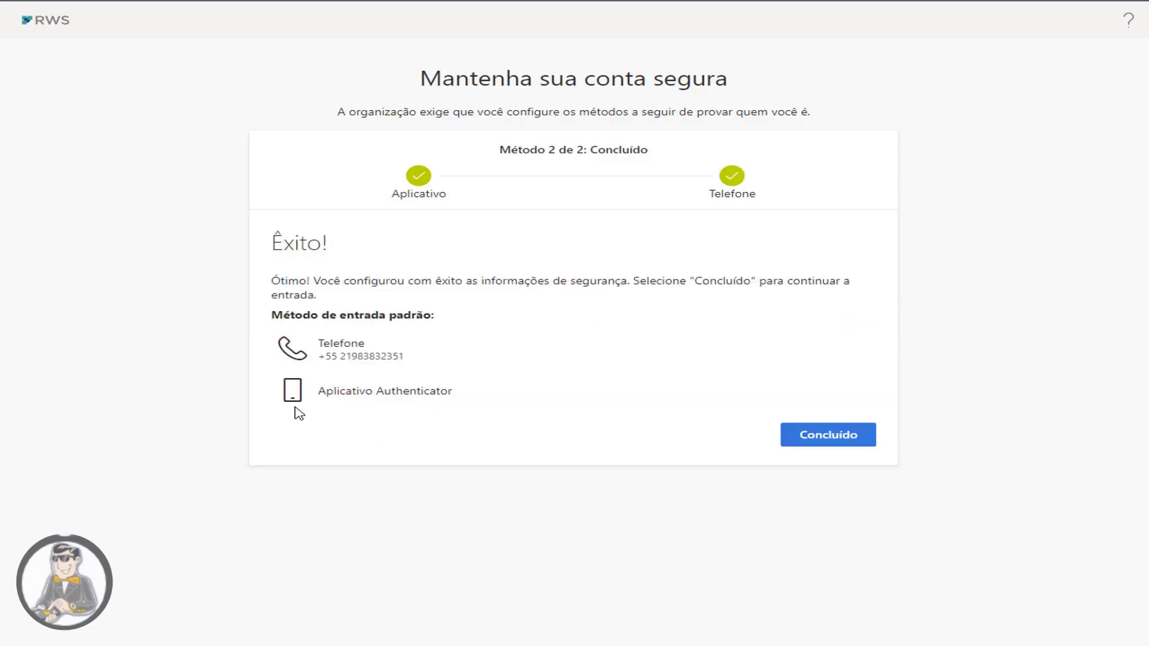
Confirm Concluído on the Êxito! page to close the security setup
left_click(828, 437)
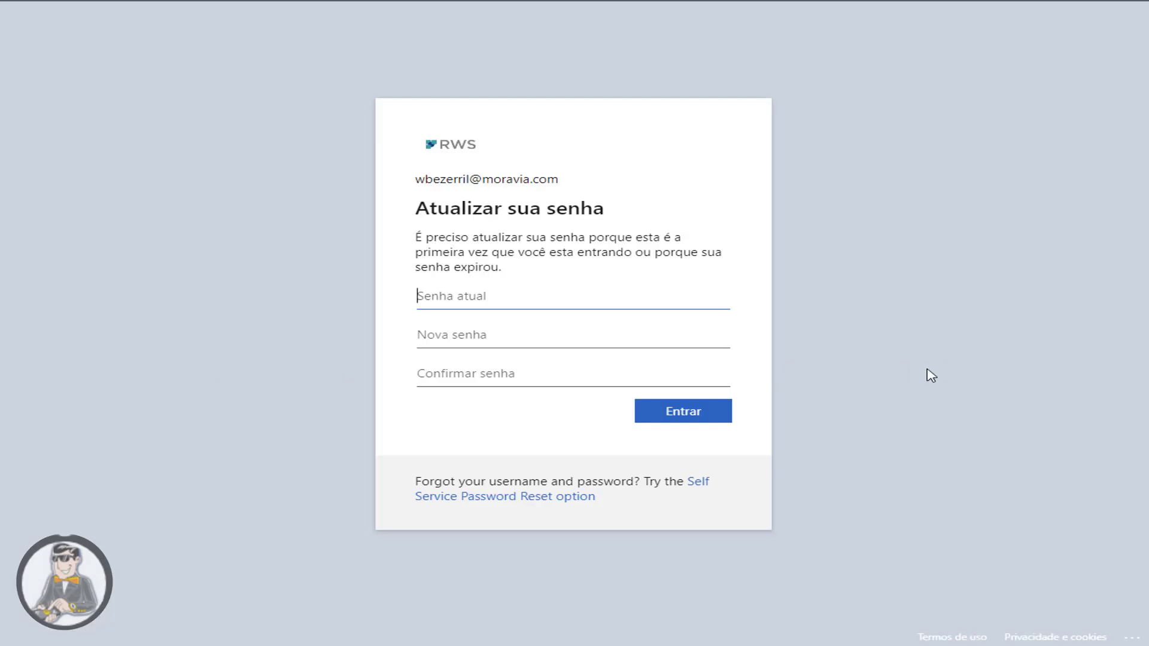
Copy the temporary password from the activation e-mail and paste it into Senha atual
key("alt+Tab")
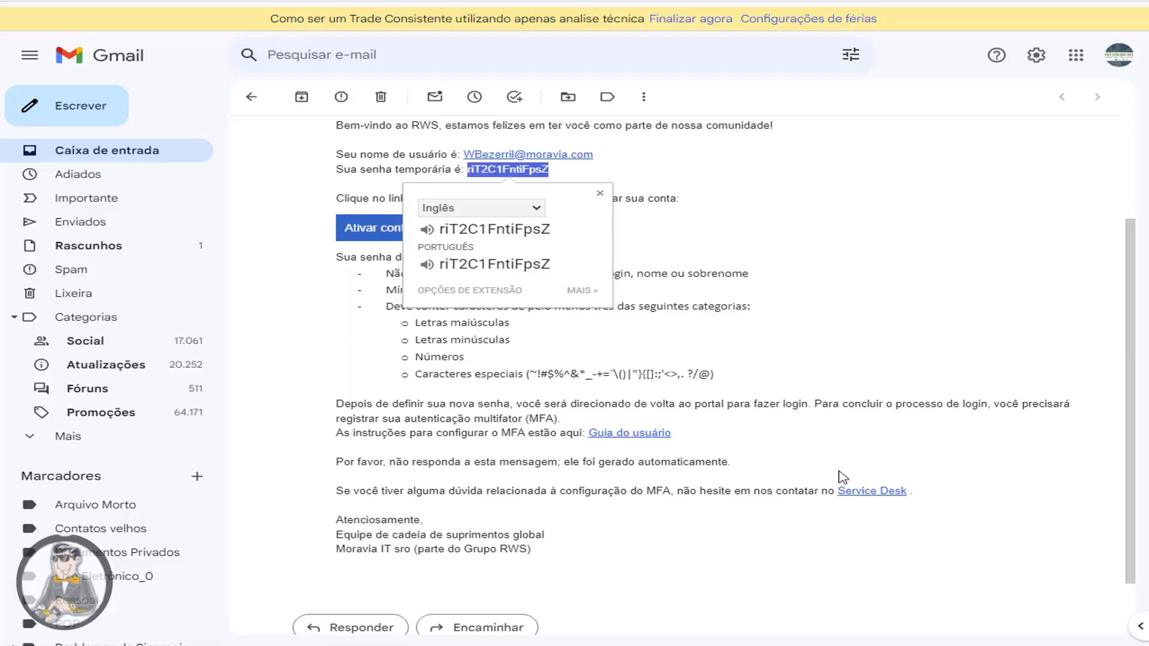
left_click(676, 272)
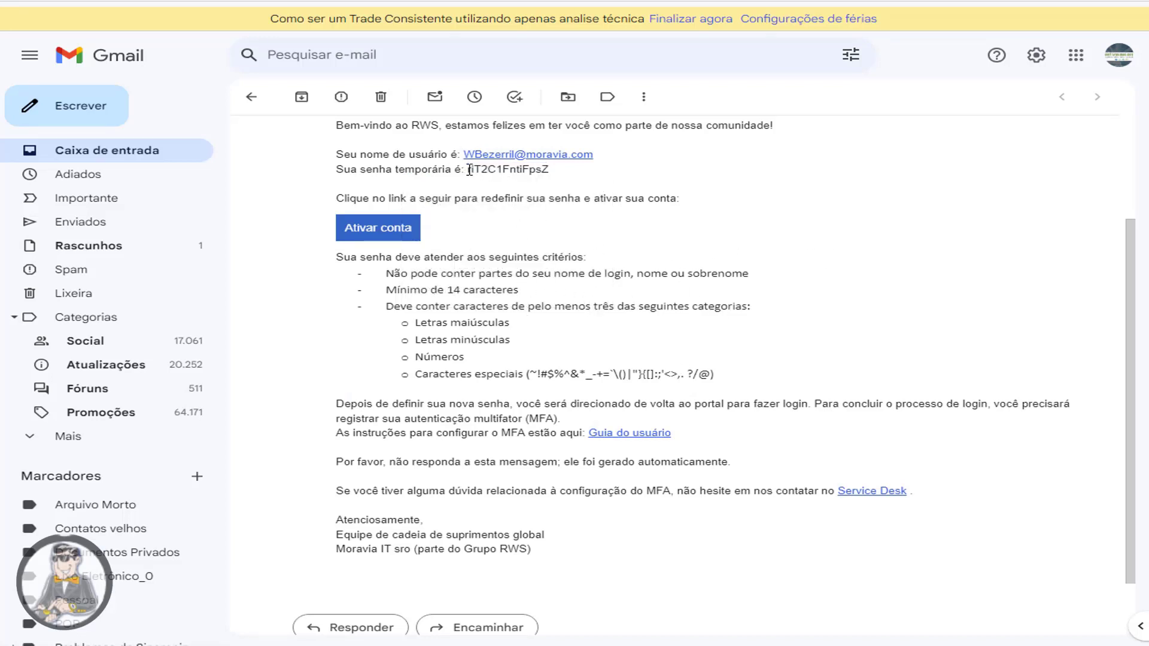
left_click_drag(467, 172, 556, 173)
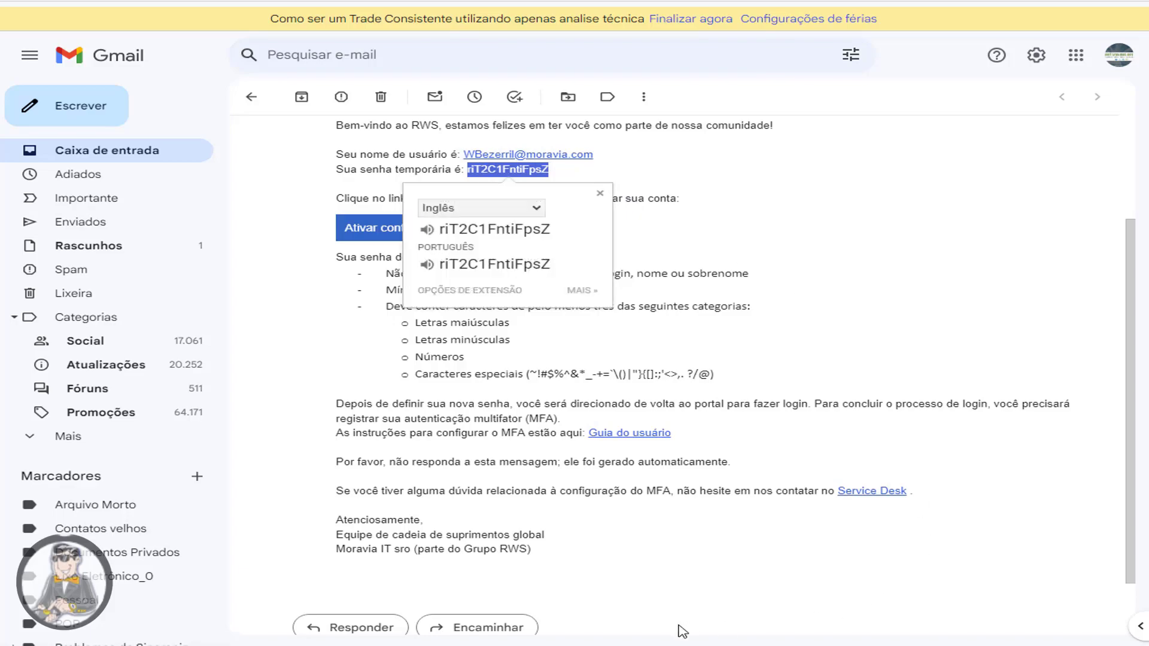
key("alt+Tab")
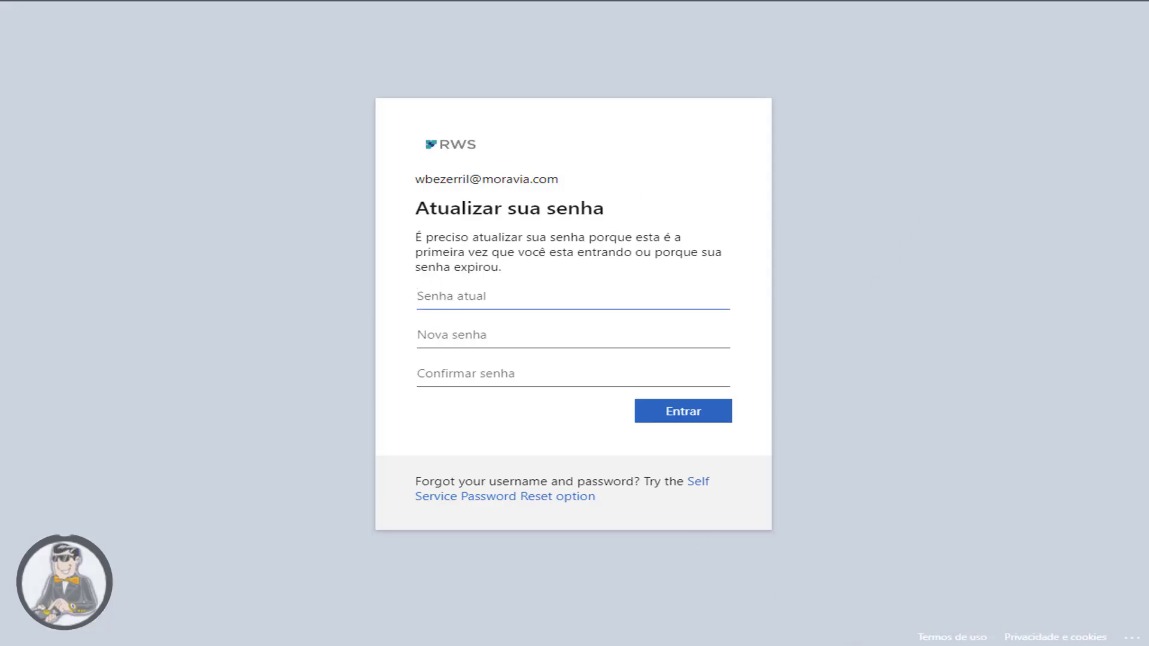
key("alt+Tab")
left_click(815, 219)
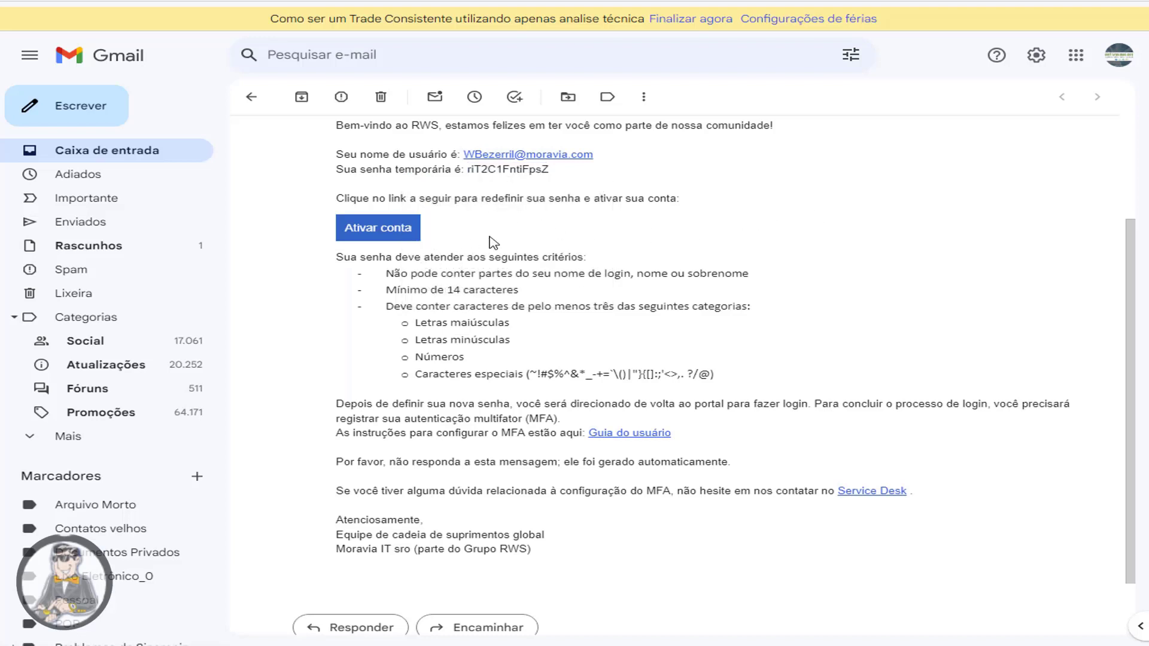
left_click_drag(468, 171, 563, 175)
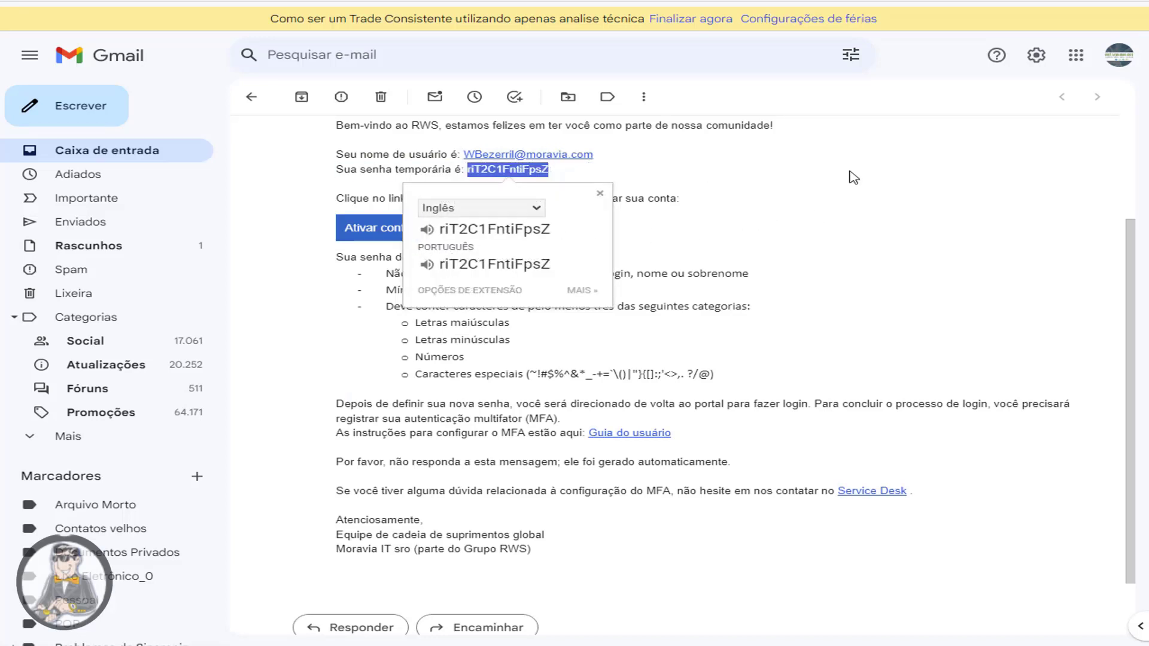
left_click(640, 577)
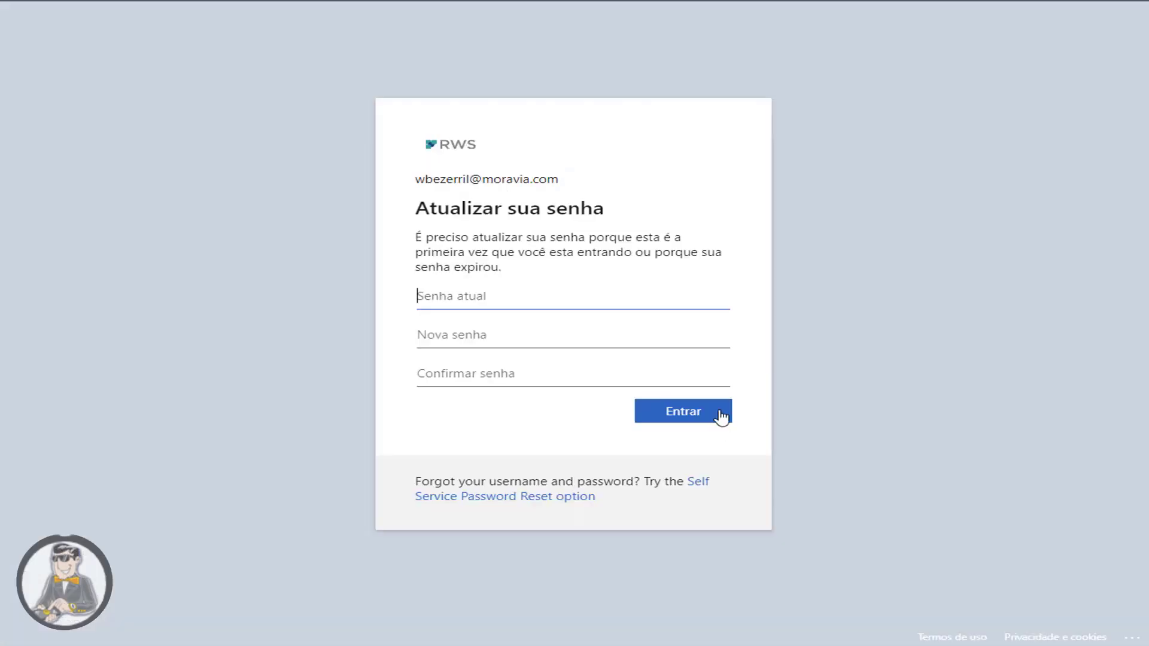
left_click(443, 300)
key("ctrl+v")
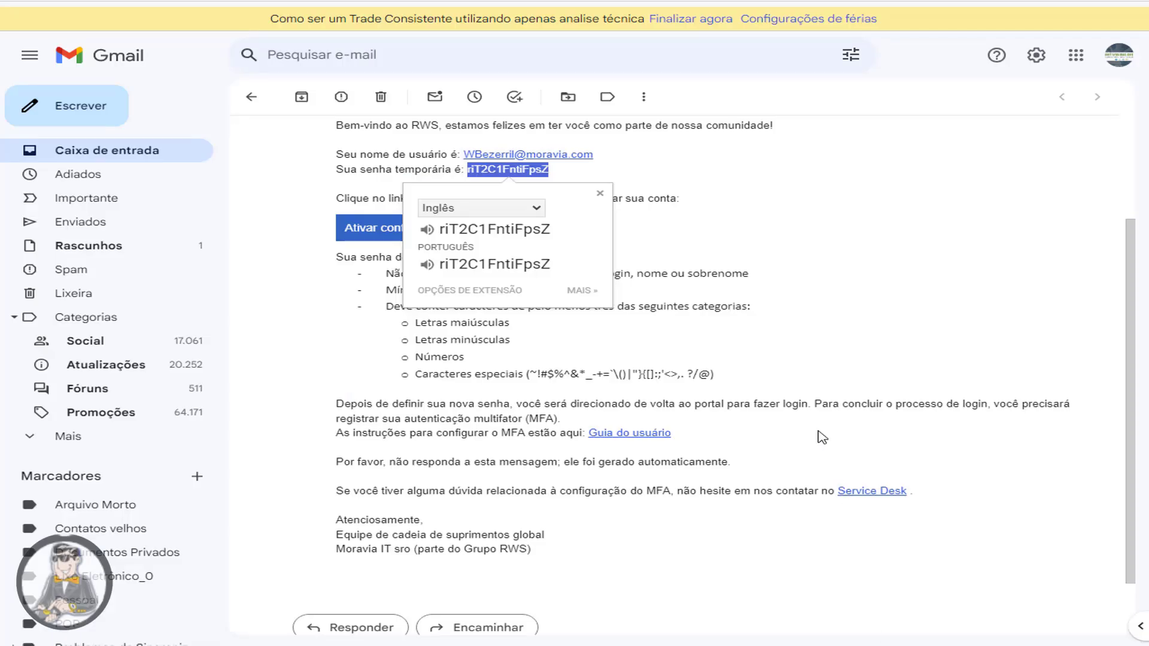
left_click(820, 302)
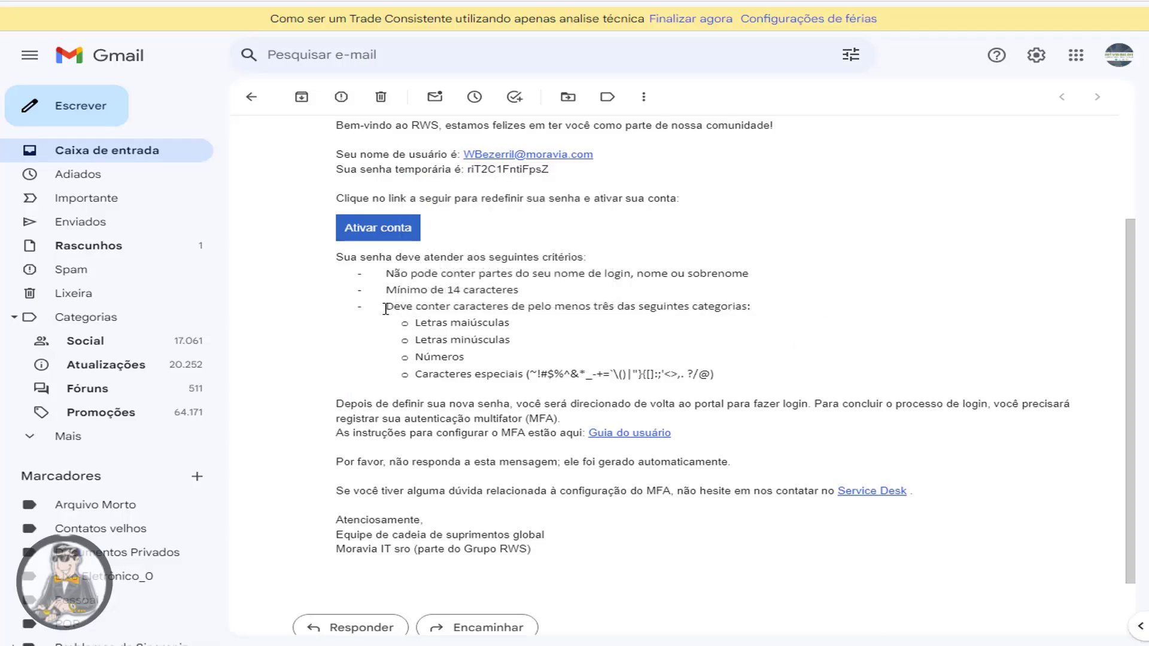
left_click_drag(384, 306, 800, 374)
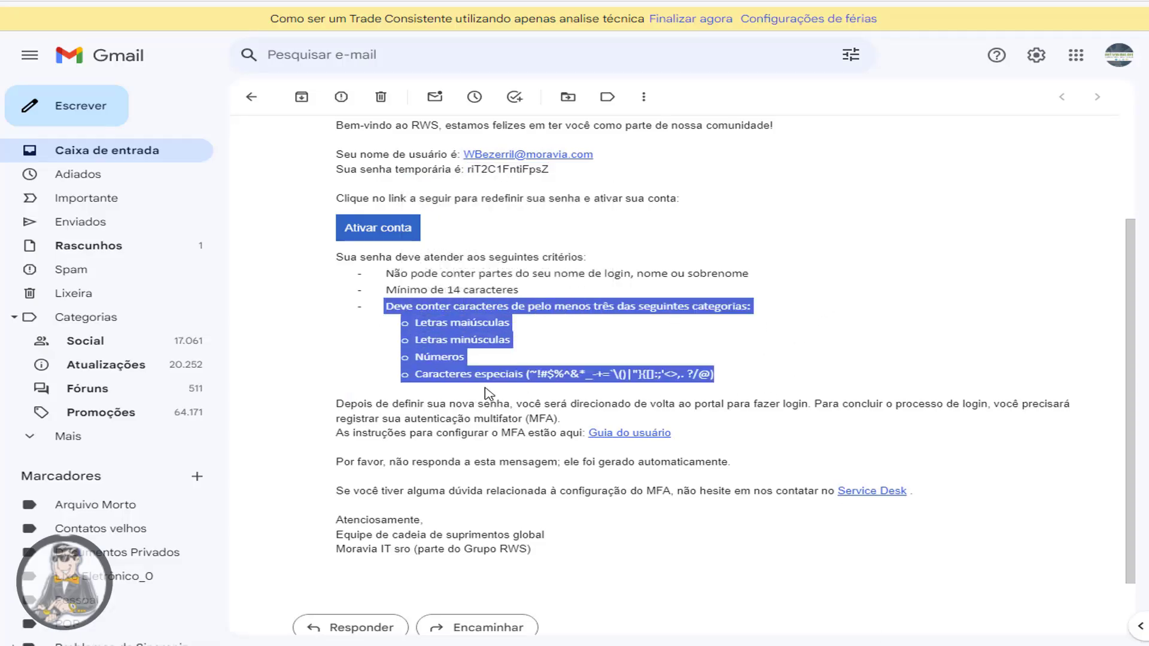
left_click_drag(532, 376, 716, 375)
left_click(951, 311)
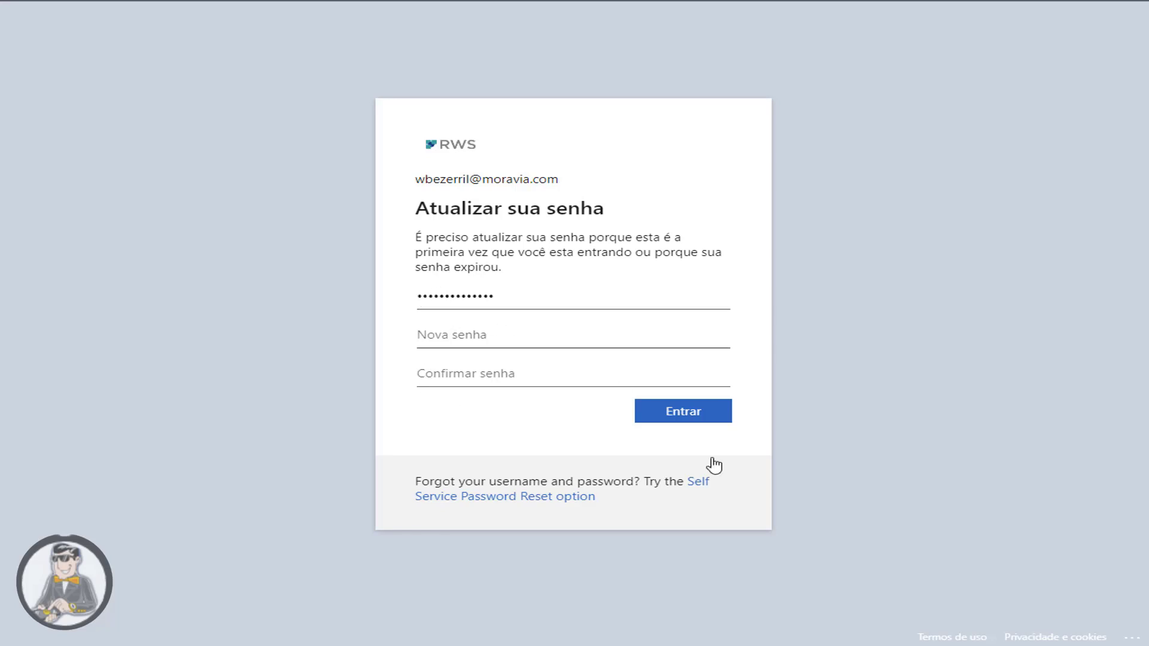
Switch to the other browser window
mouse_move(878, 645)
left_click(898, 568)
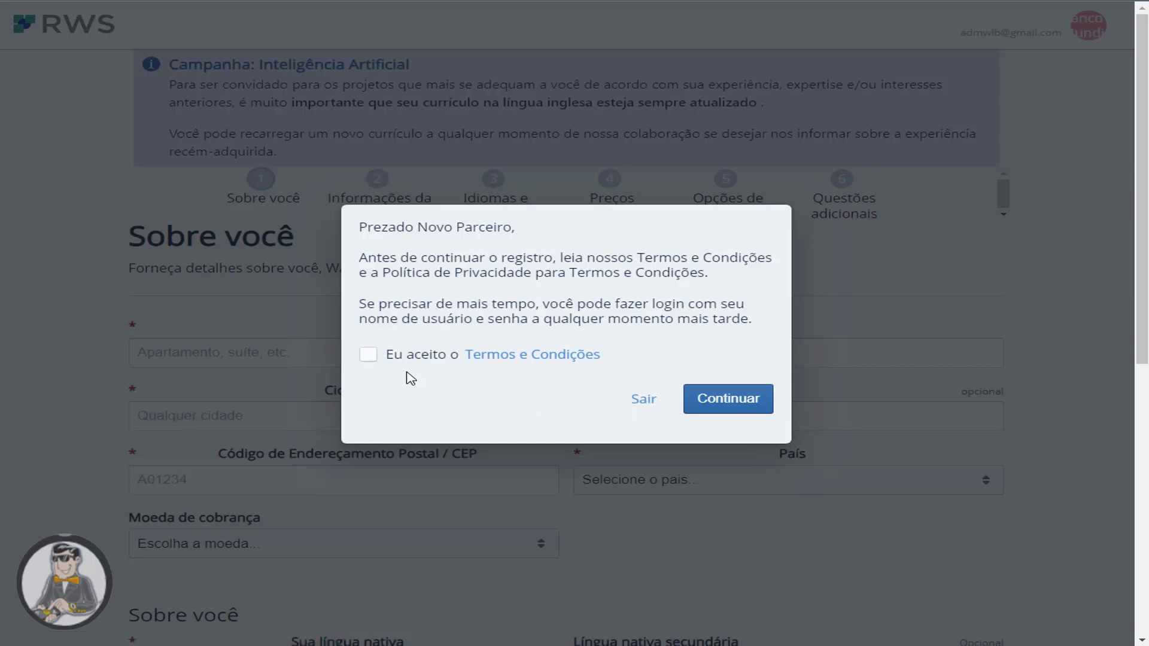
Toggle 'Eu aceito o Termos e Condições' off, choose Sair, and translate the welcome page into Portuguese
left_click(368, 356)
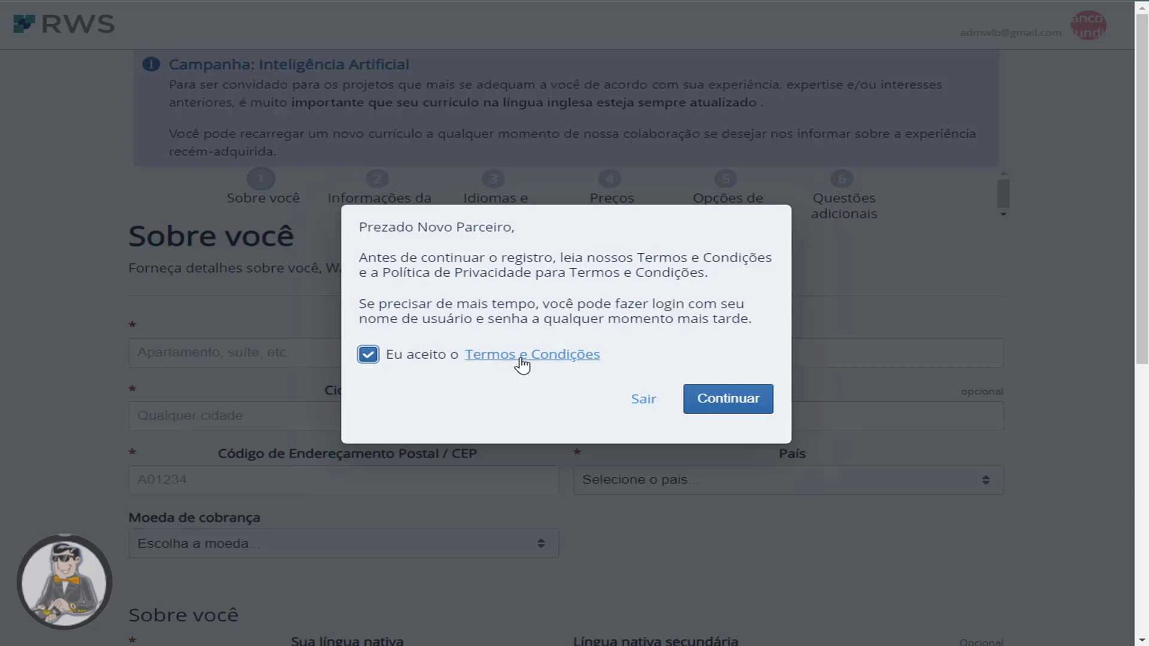
left_click(522, 362)
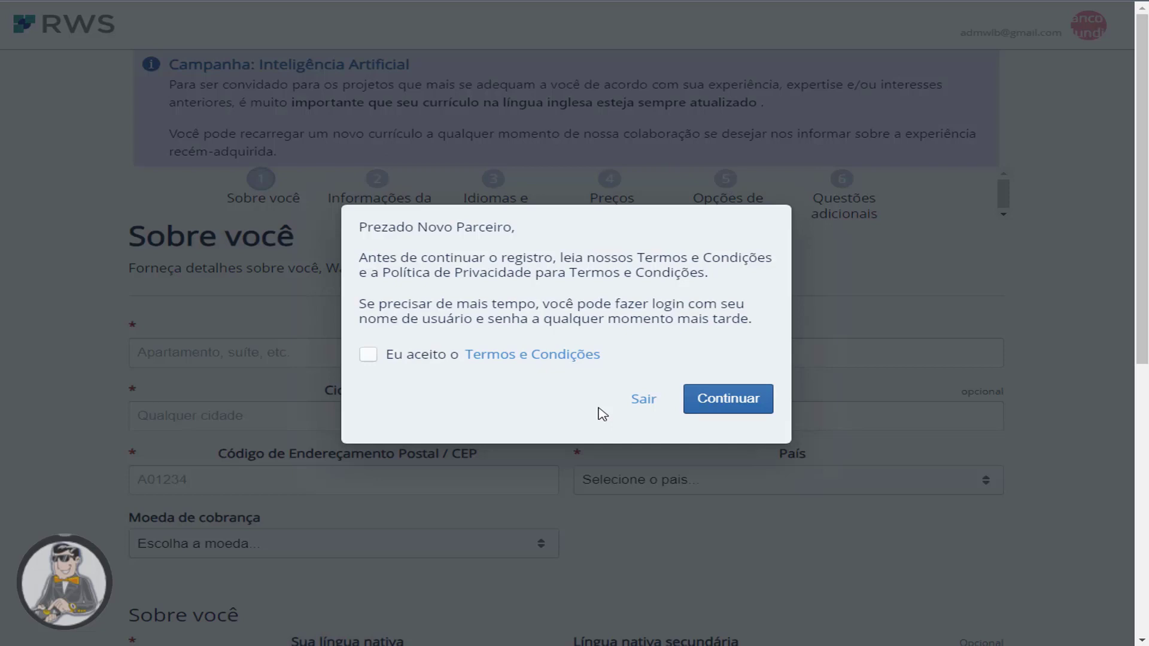
left_click(645, 403)
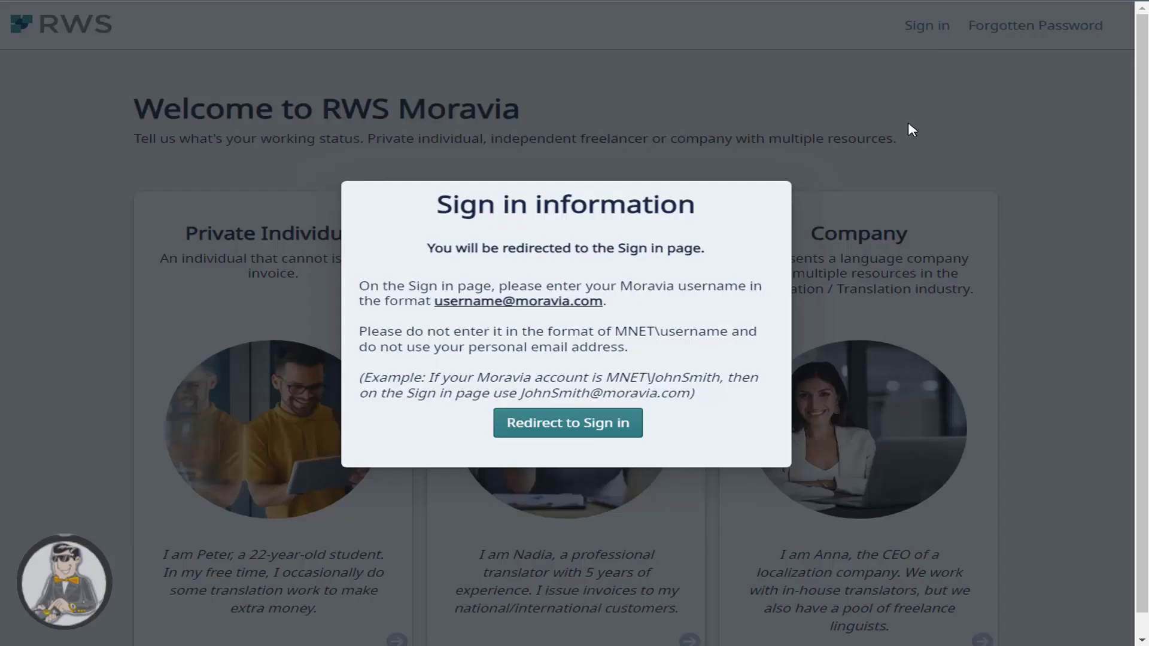
right_click(393, 211)
left_click(449, 401)
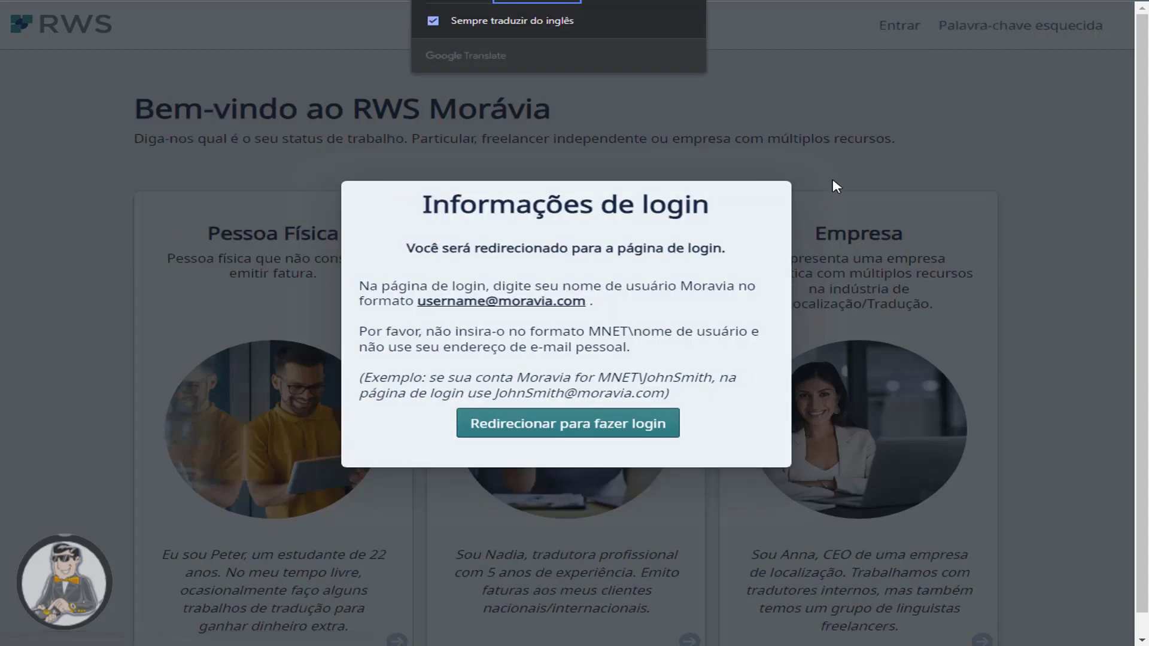
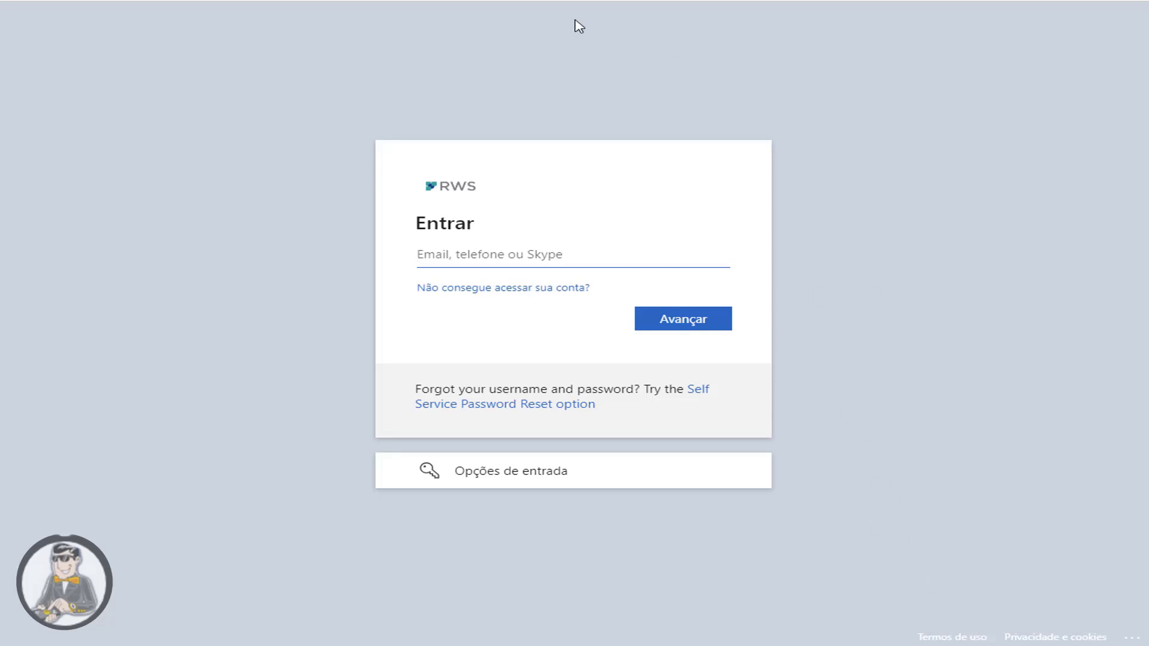
Copy the account username from the RWS welcome email into the sign-in page and advance (Avançar)
key("alt+Tab")
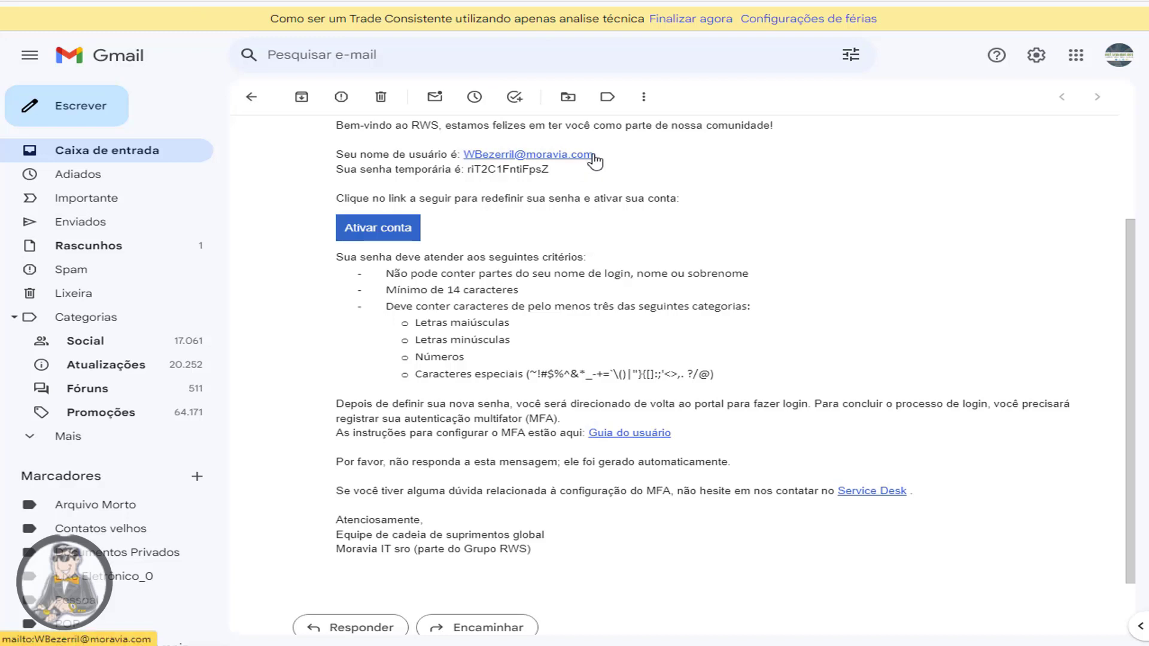
left_click_drag(595, 155, 465, 157)
key("ctrl+c")
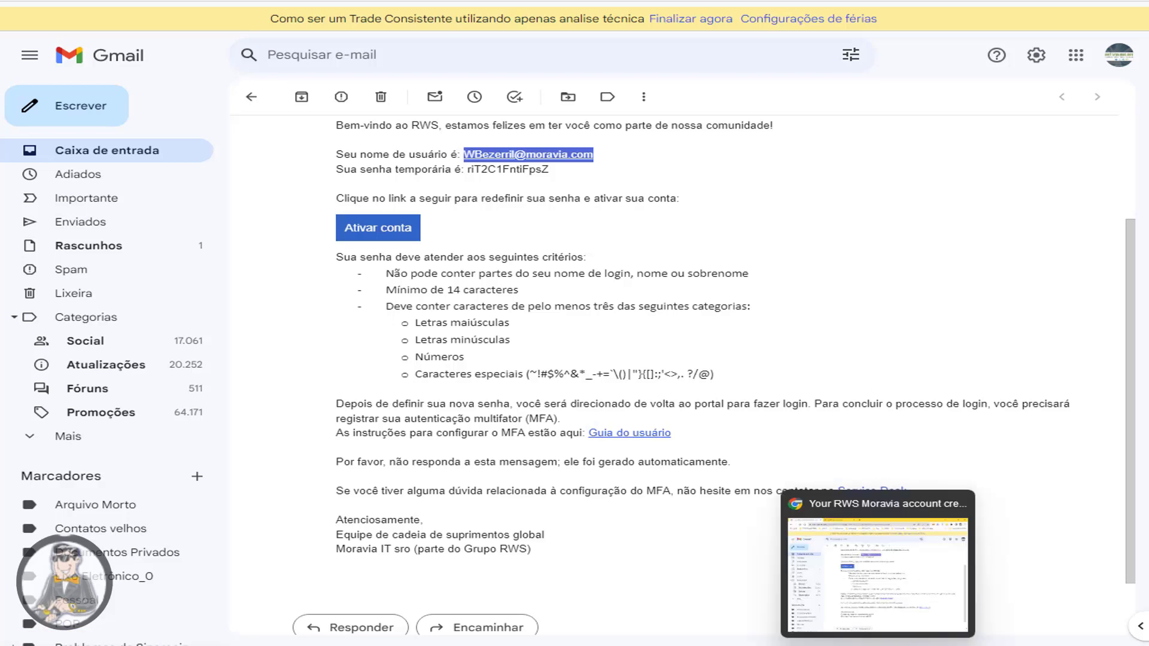
key("super+d")
key("super+d")
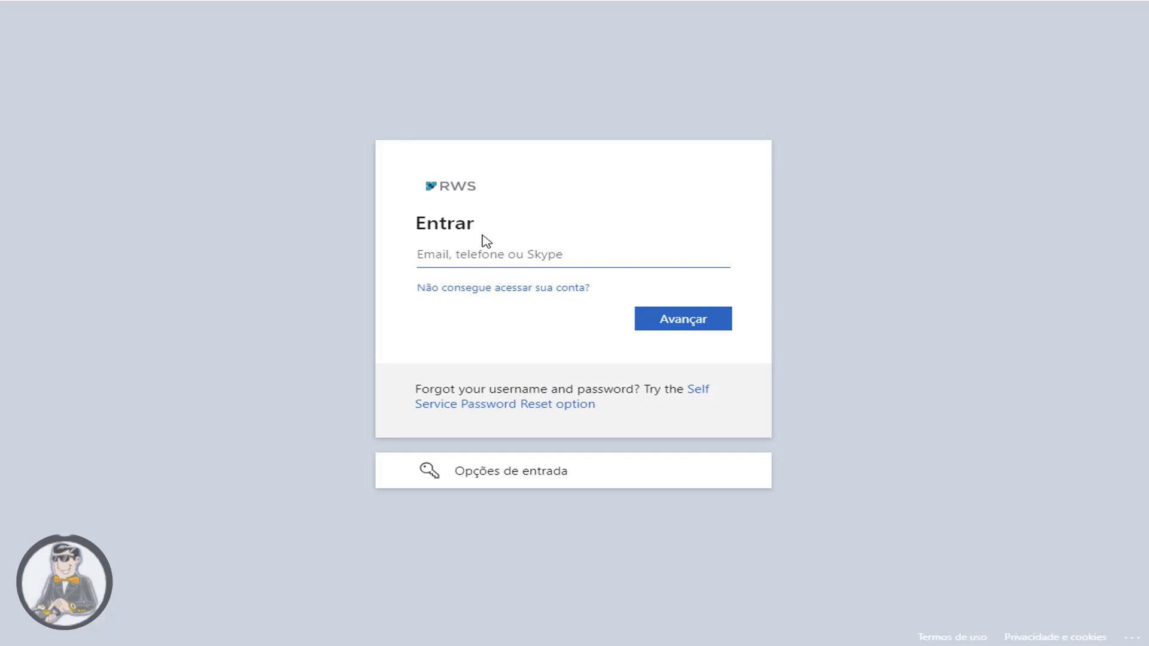
left_click(456, 254)
key("ctrl+v")
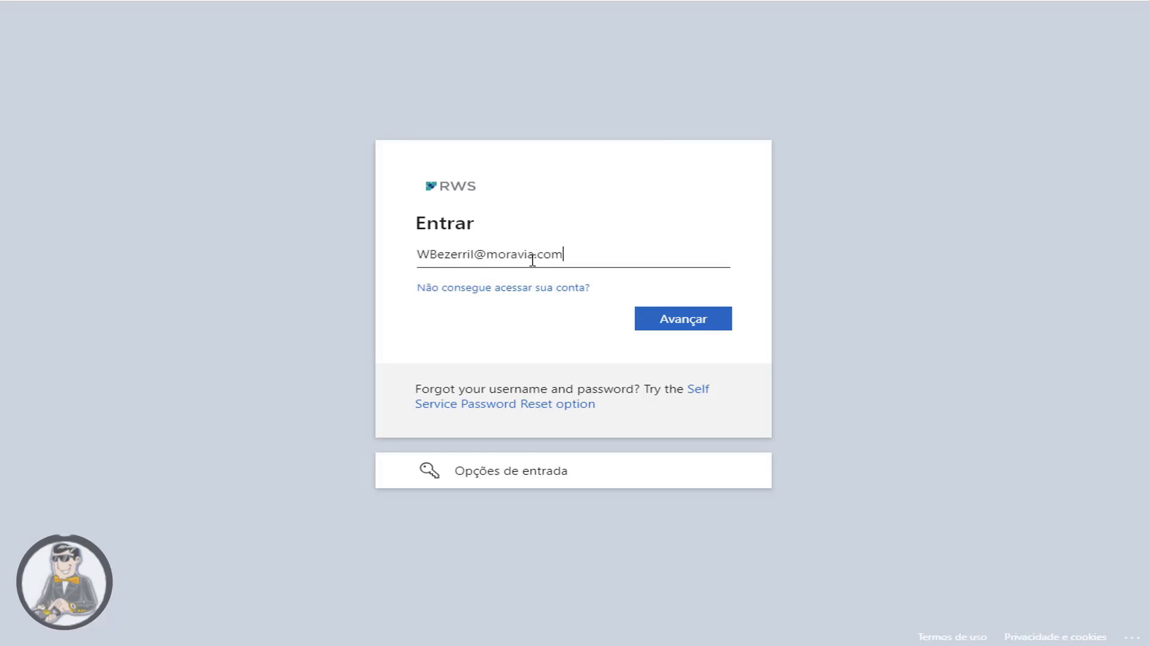
left_click(675, 322)
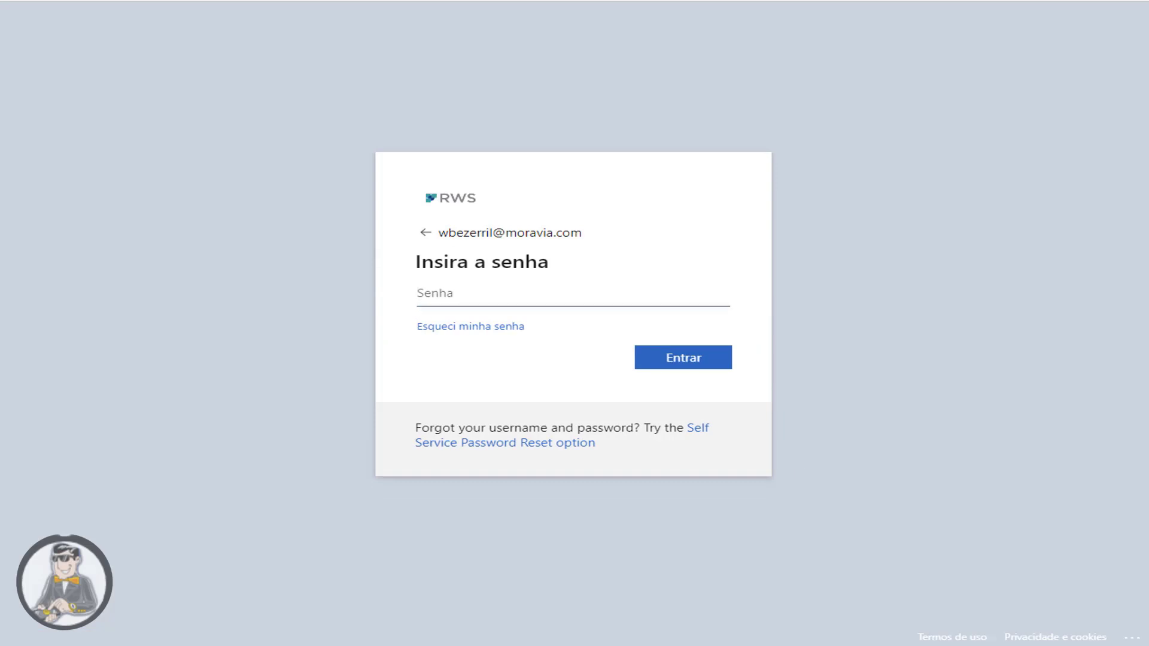
Paste the temporary password from the welcome email and sign in with Entrar
key("alt+Tab")
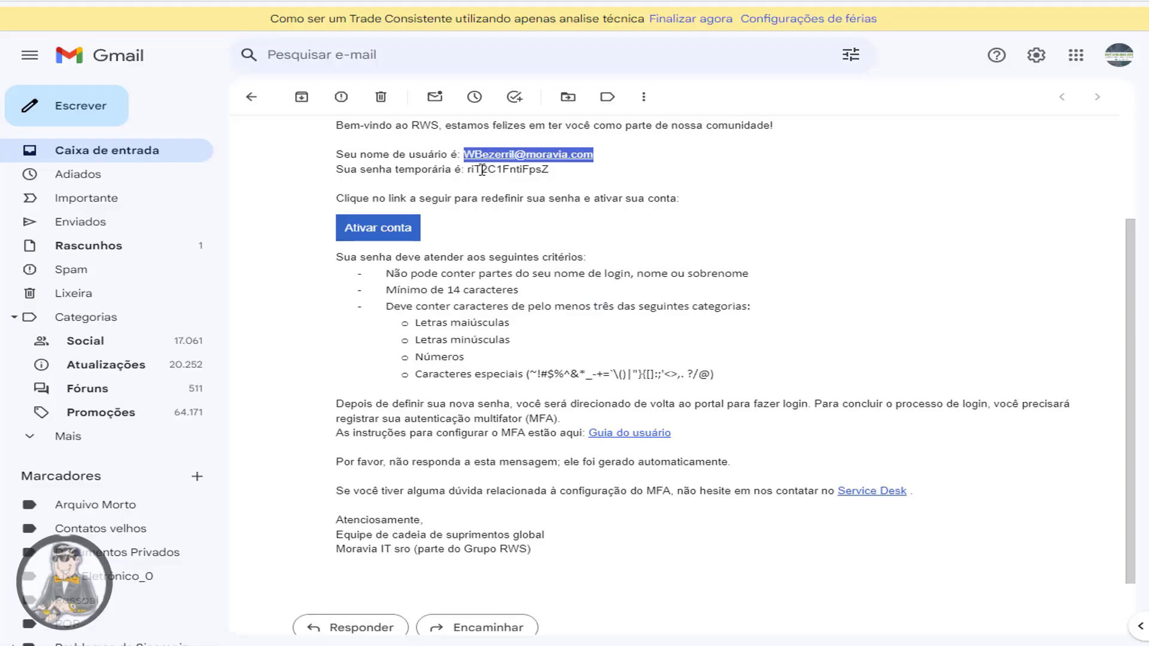
left_click(594, 172)
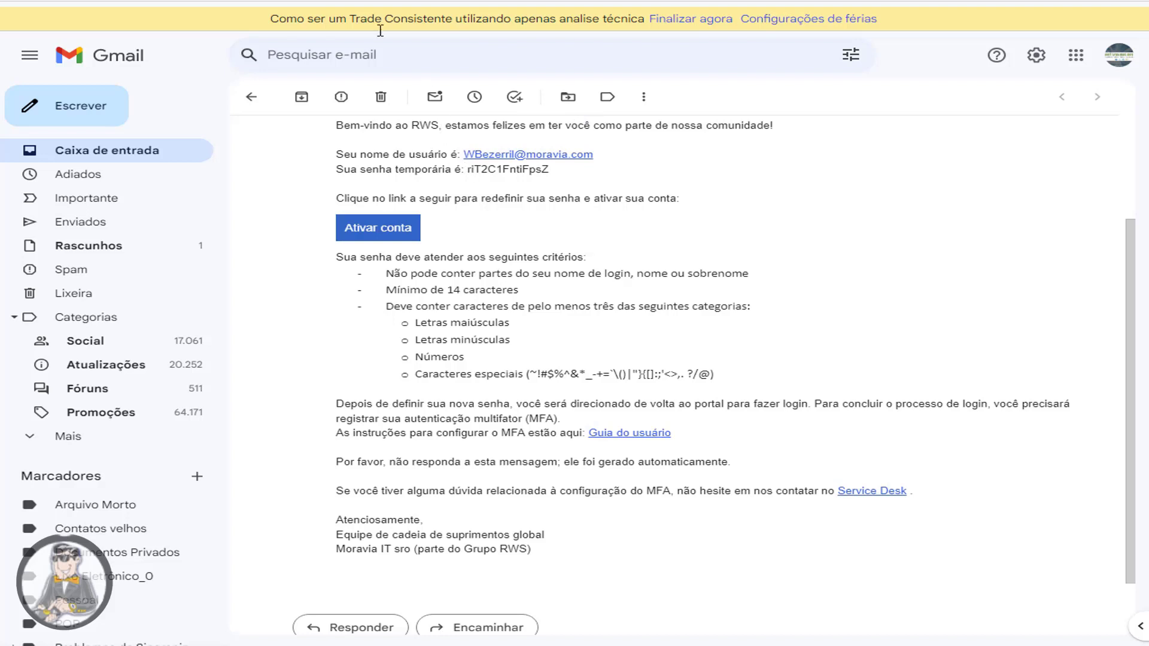
key("alt+Tab")
key("ctrl+v")
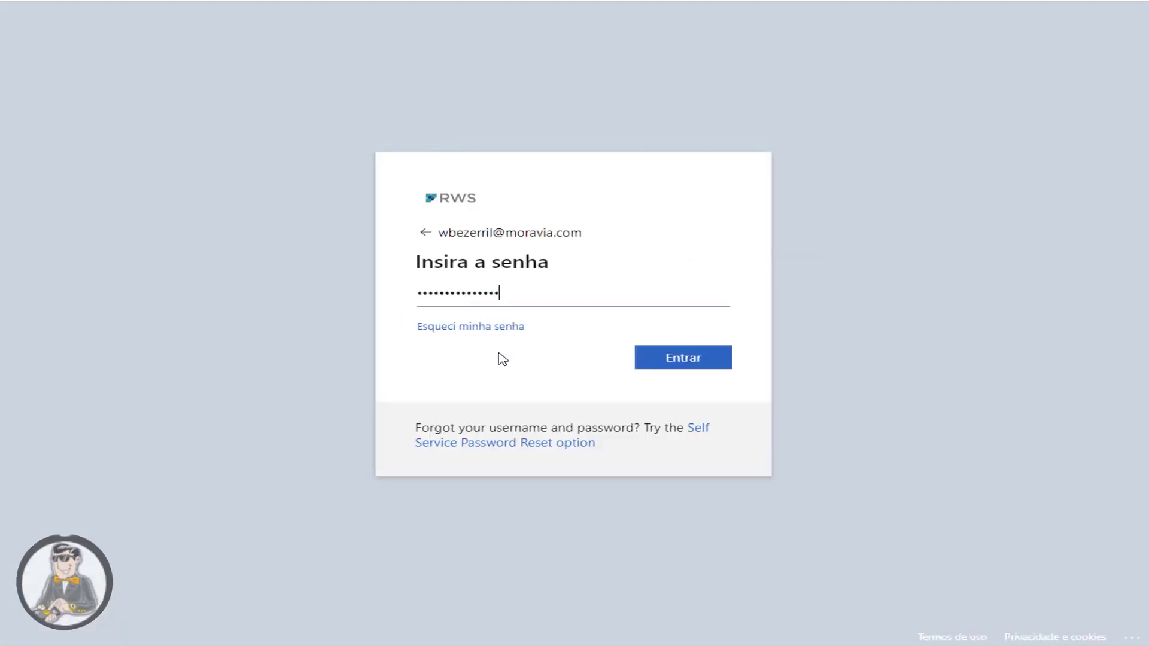
left_click(683, 365)
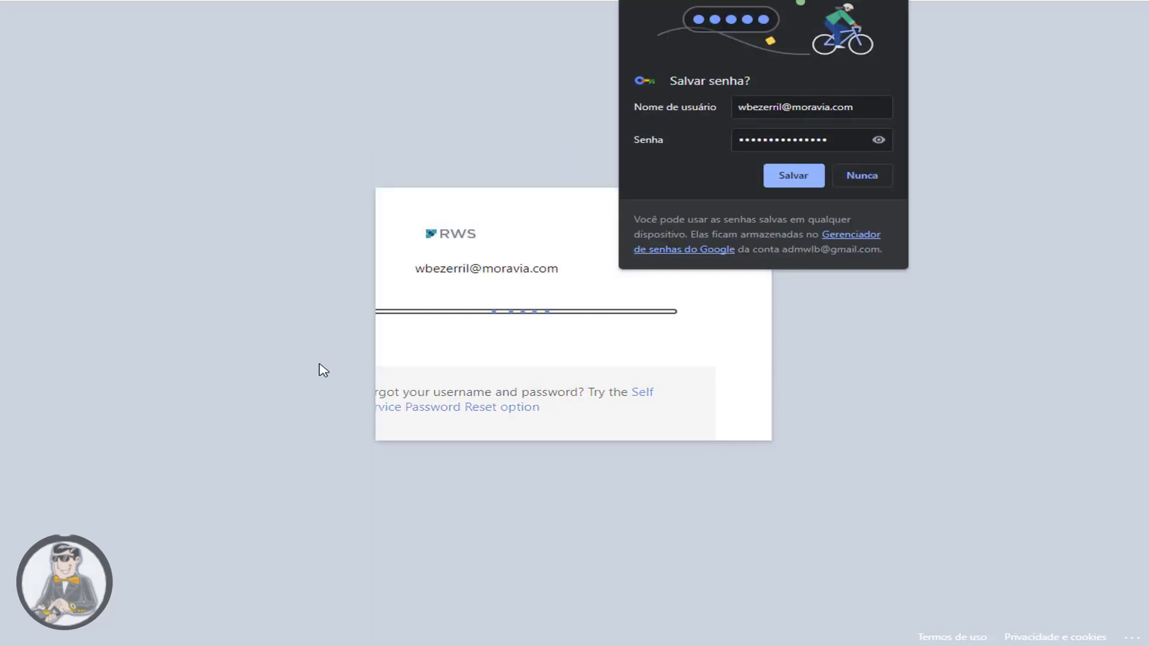
Save the password in Chrome, then enter the authenticator code in Código and verify
left_click(814, 175)
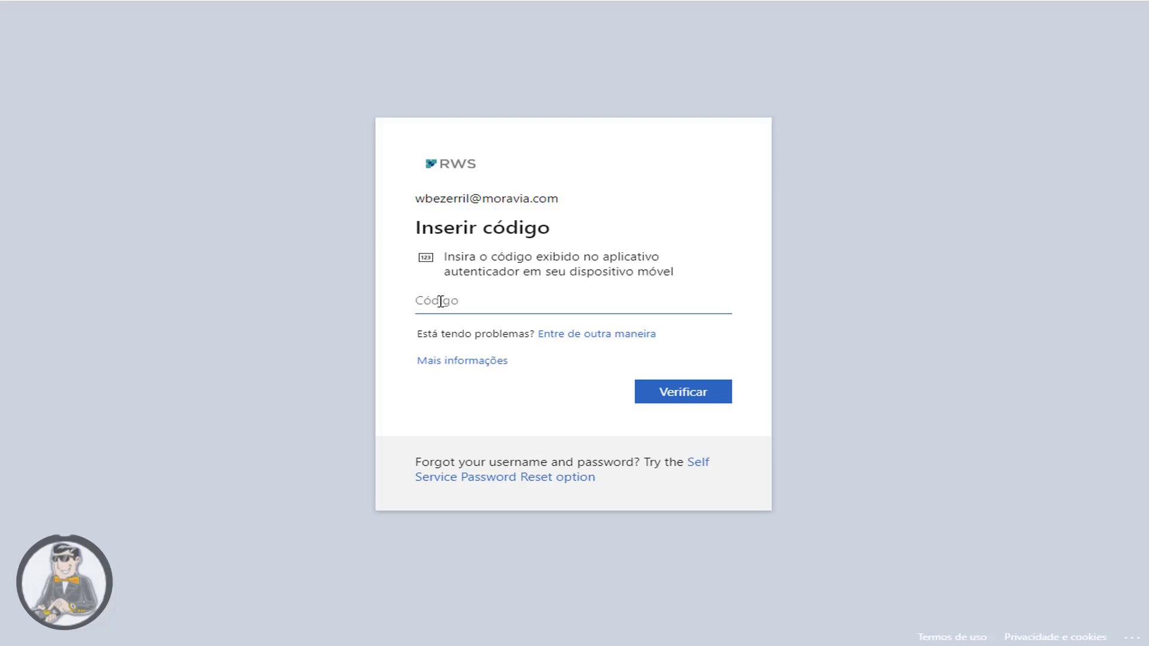
left_click(697, 393)
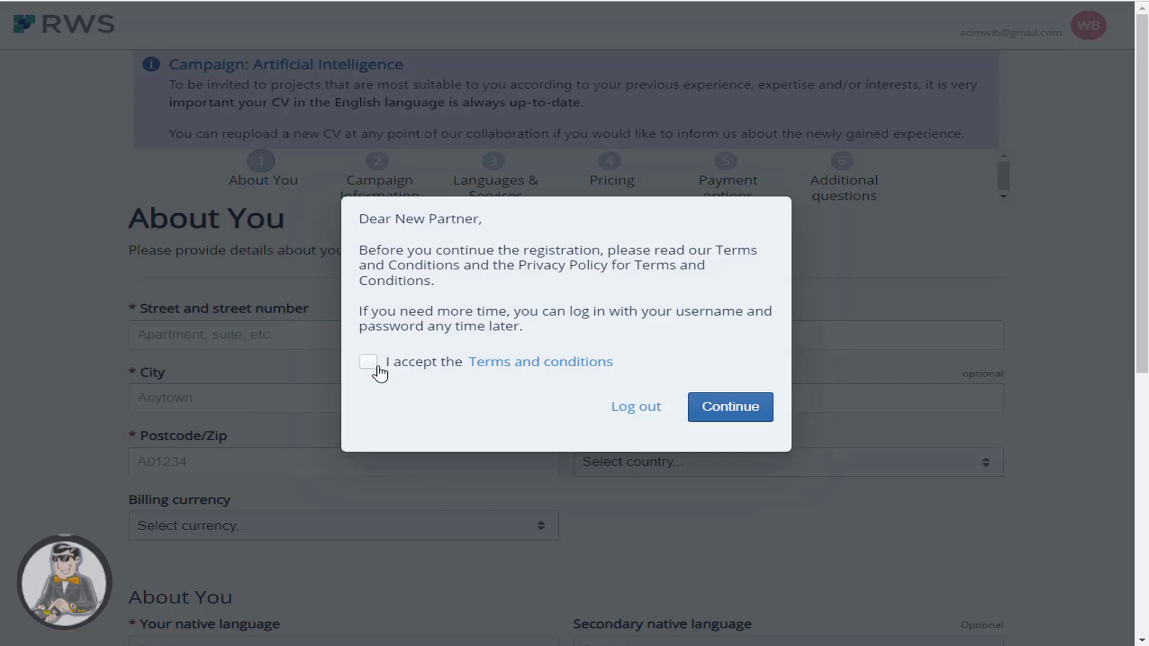
Translate the page to Portuguese, accept the Termos e Condições and continue
right_click(565, 303)
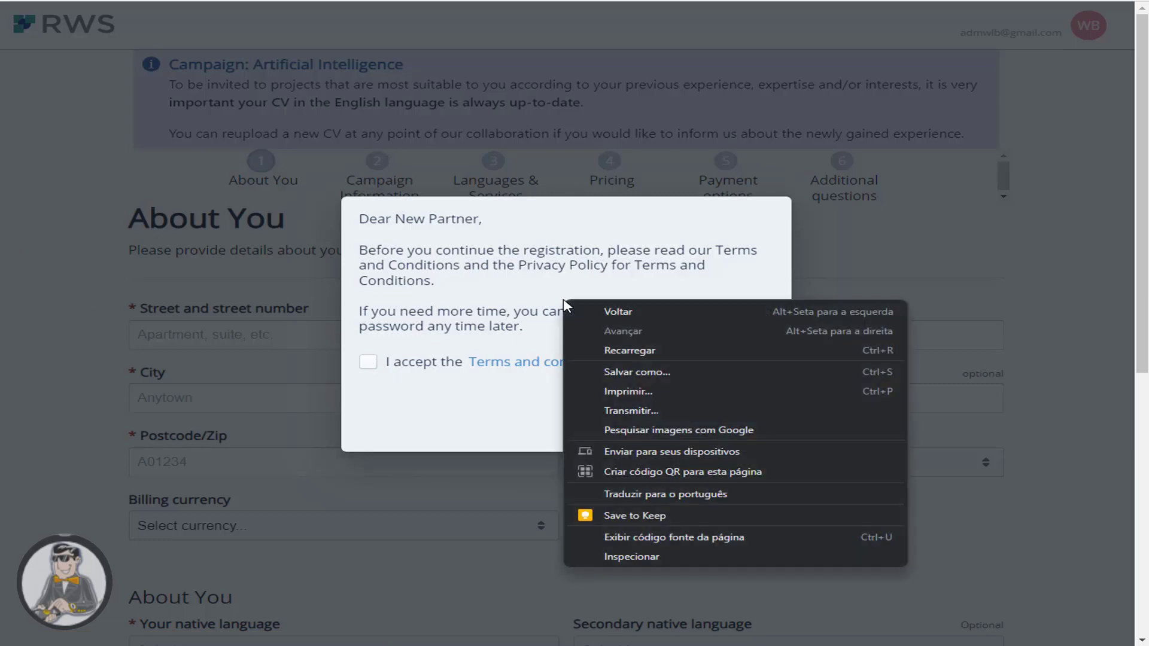
left_click(660, 495)
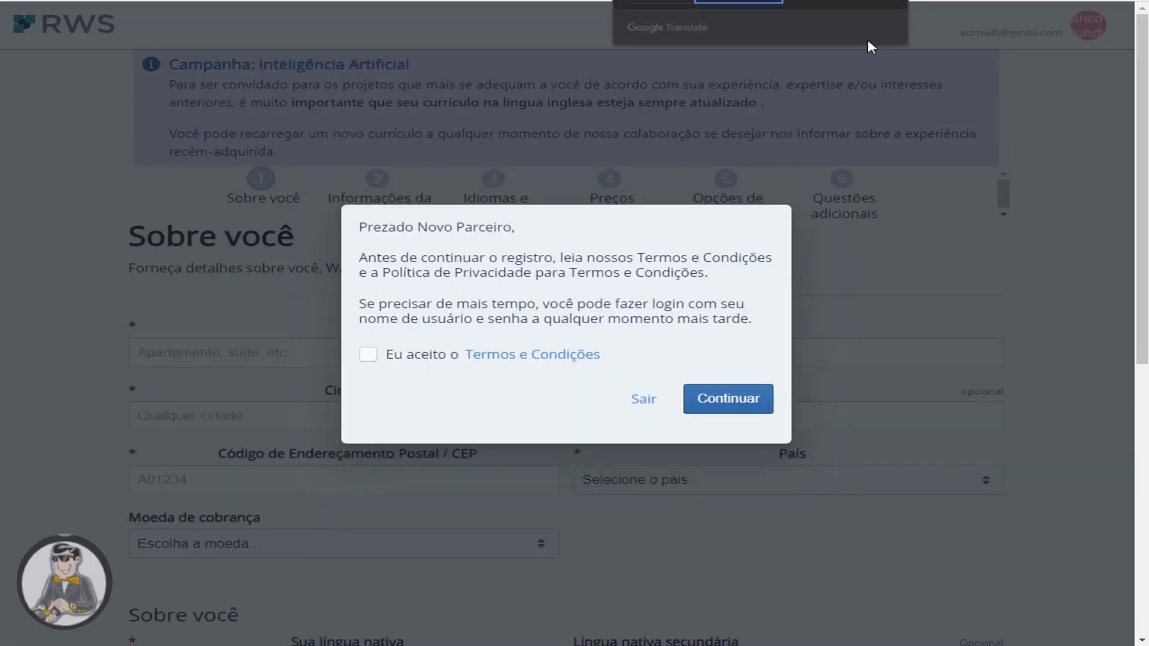
left_click(721, 9)
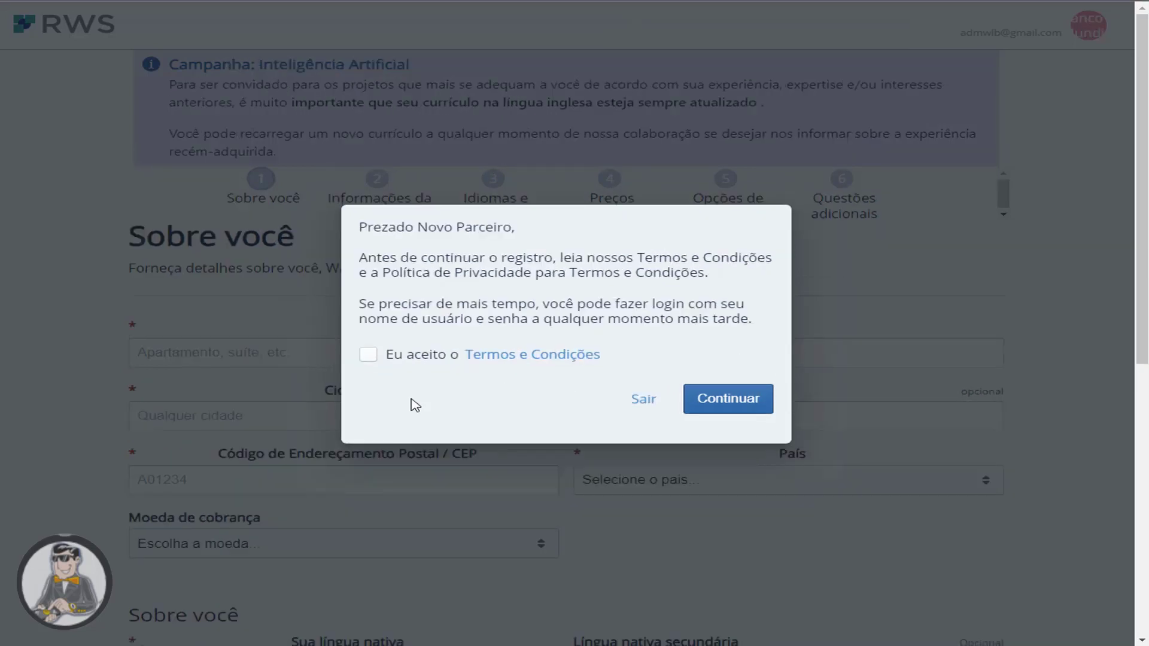
left_click(369, 357)
left_click(741, 404)
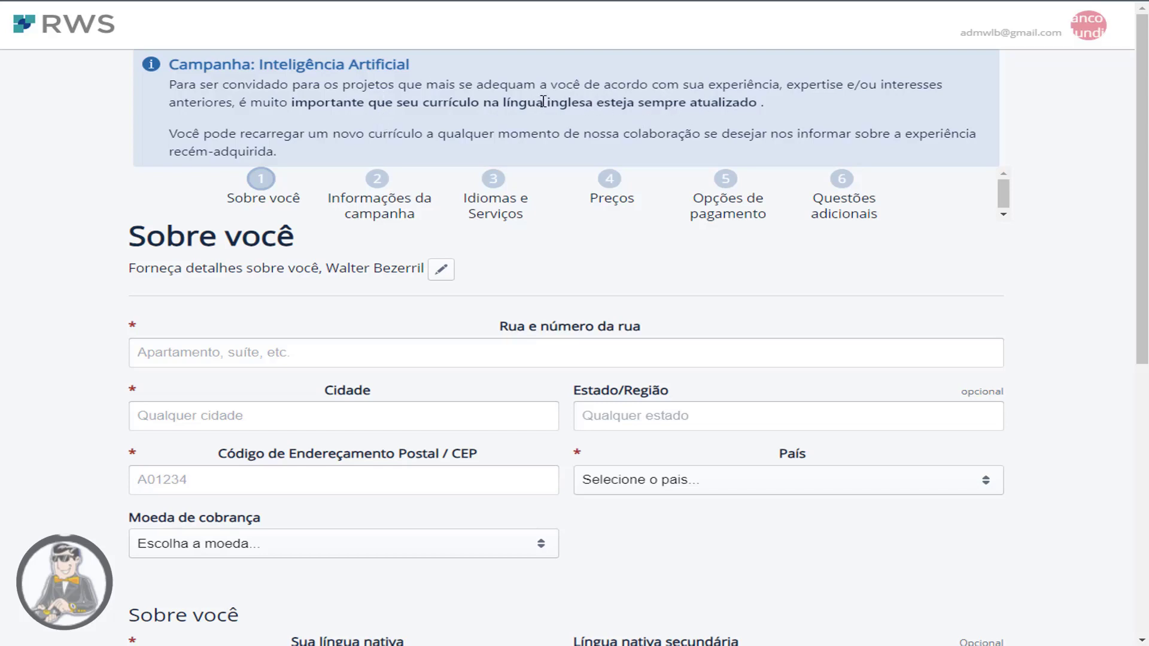
Highlight the word 'inglesa' in the campaign banner's English CV requirement
left_click_drag(548, 102, 593, 102)
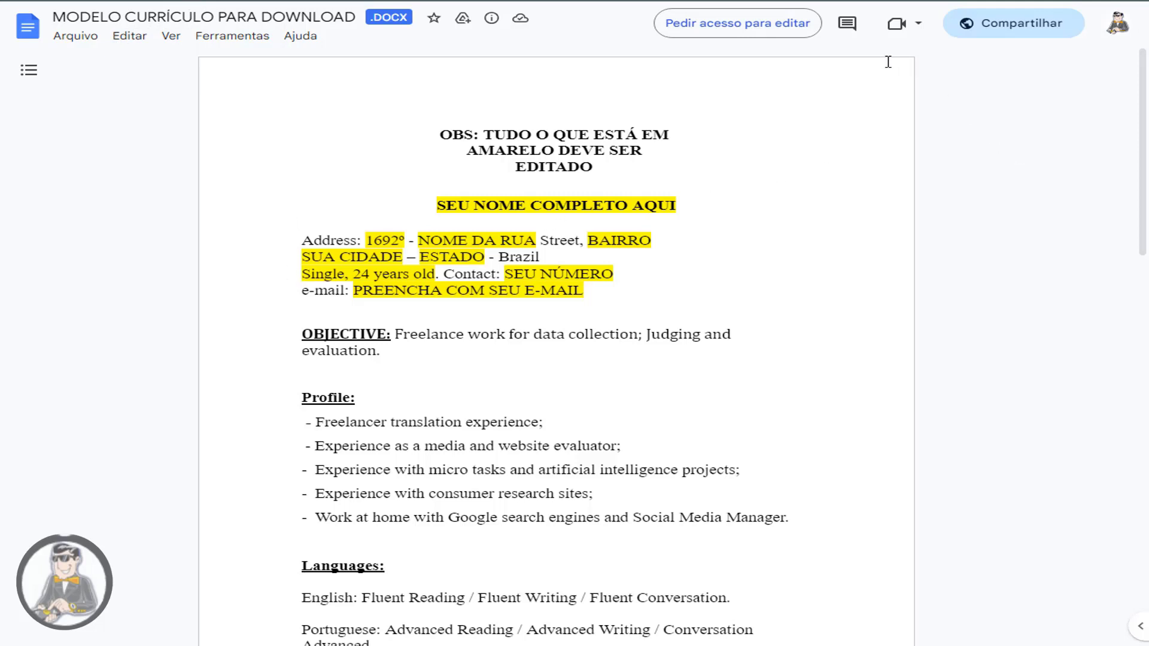
left_click(82, 41)
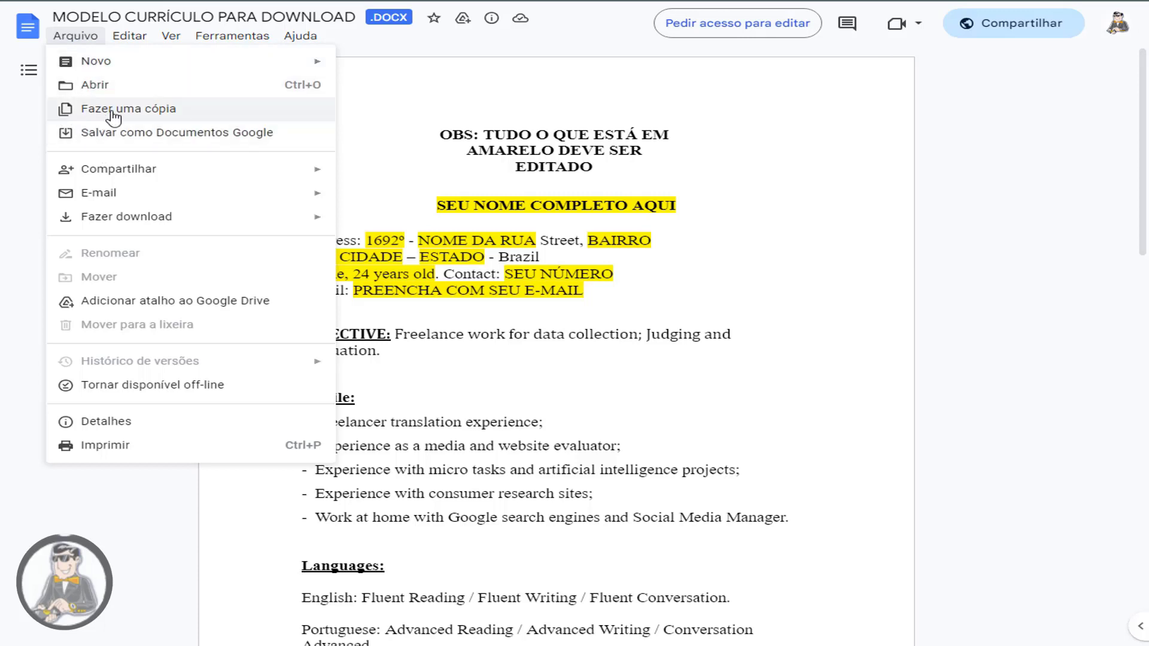
mouse_move(122, 221)
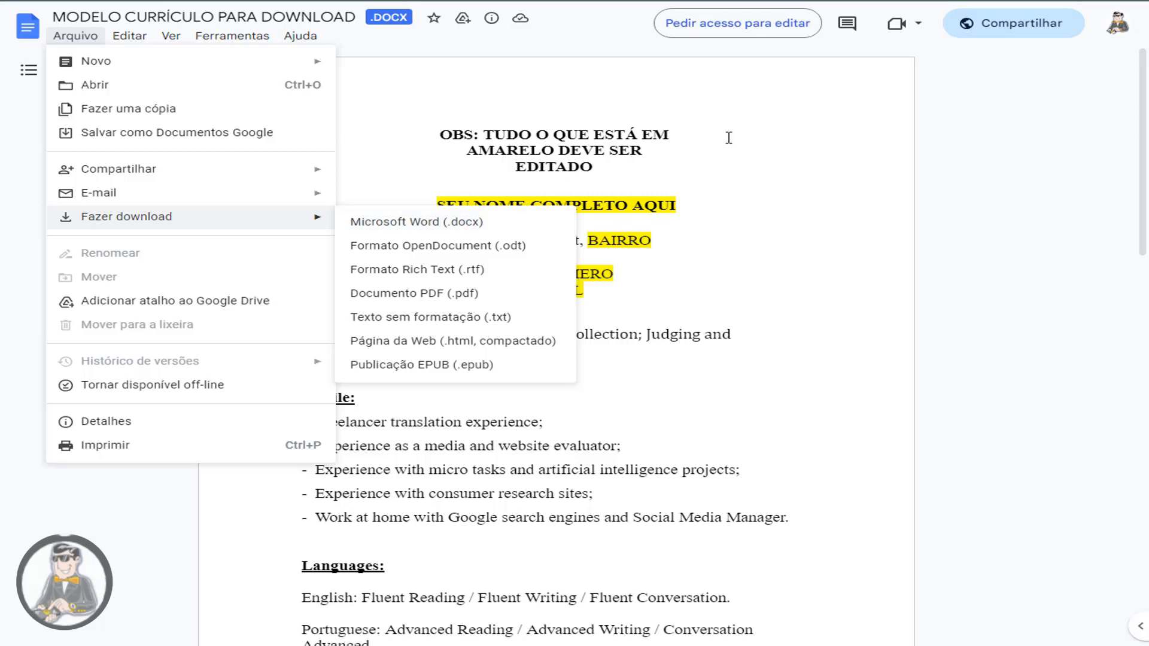
left_click(573, 128)
left_click_drag(501, 205, 556, 206)
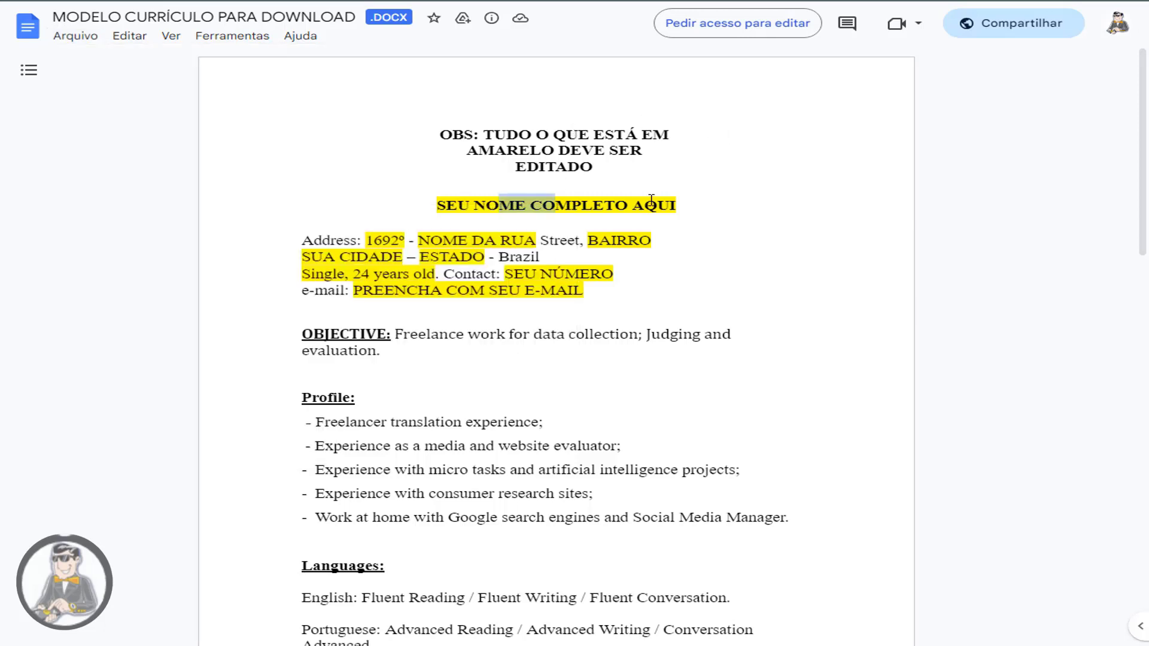
left_click(679, 207)
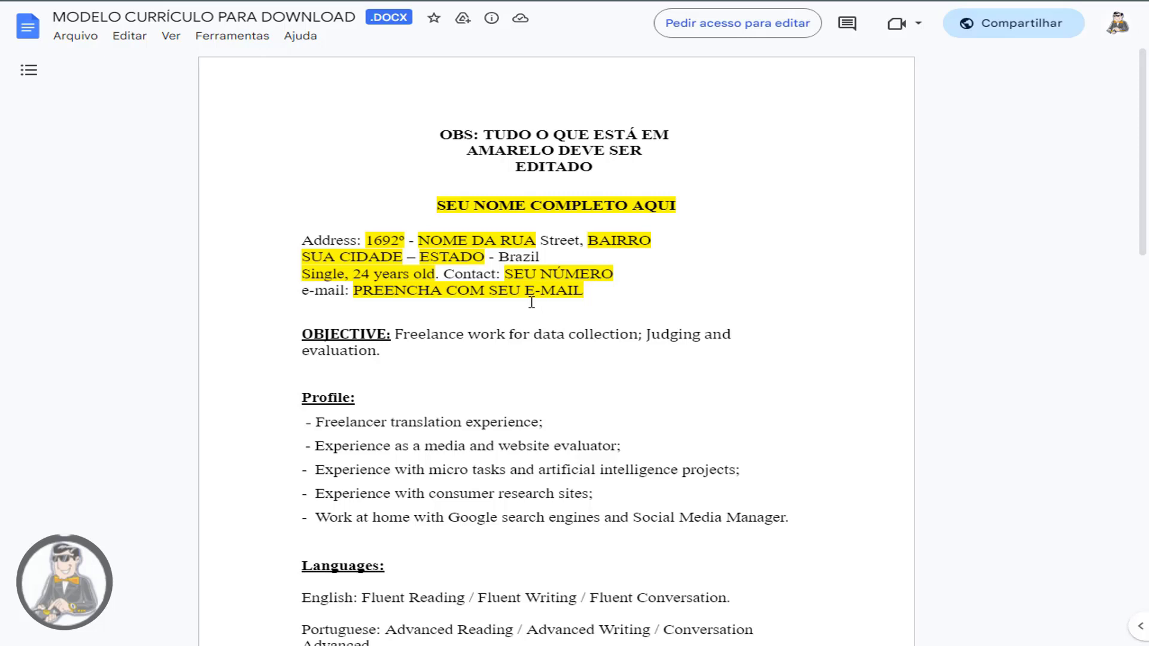
scroll(575, 300, "down", 1)
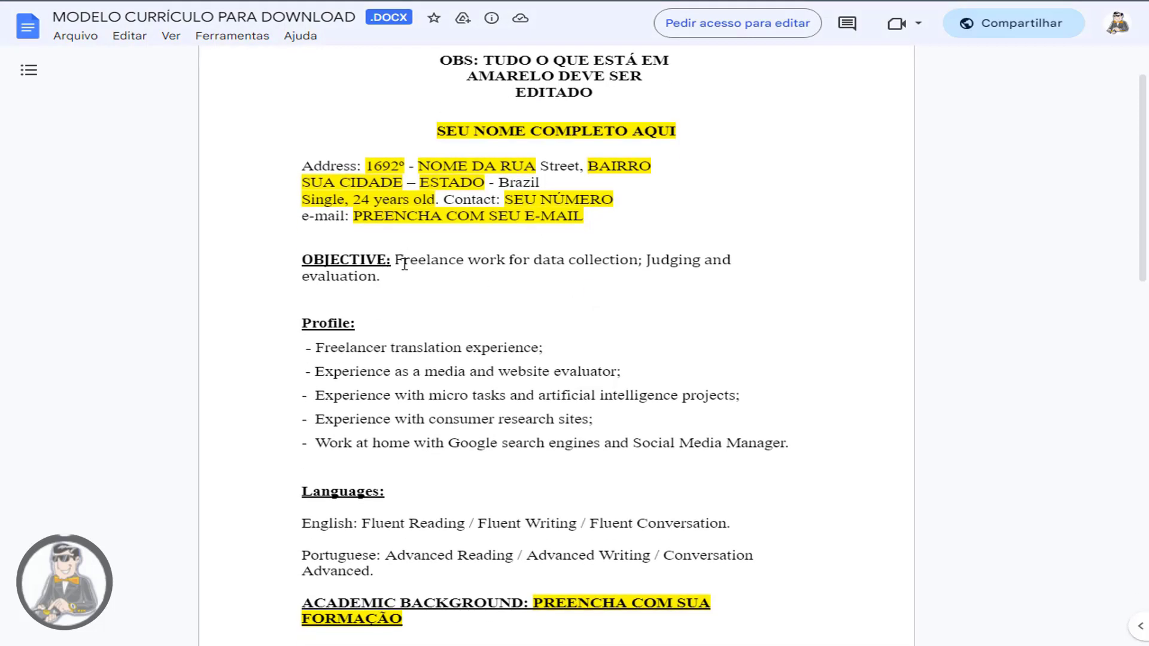
left_click_drag(396, 259, 734, 259)
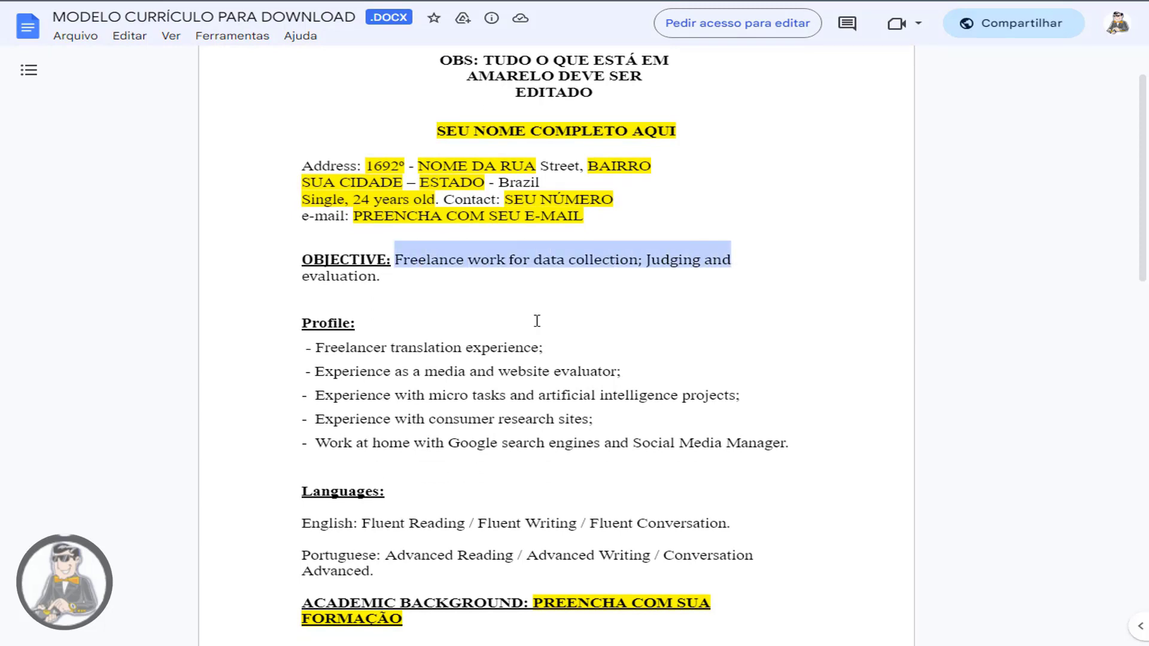
left_click(438, 289)
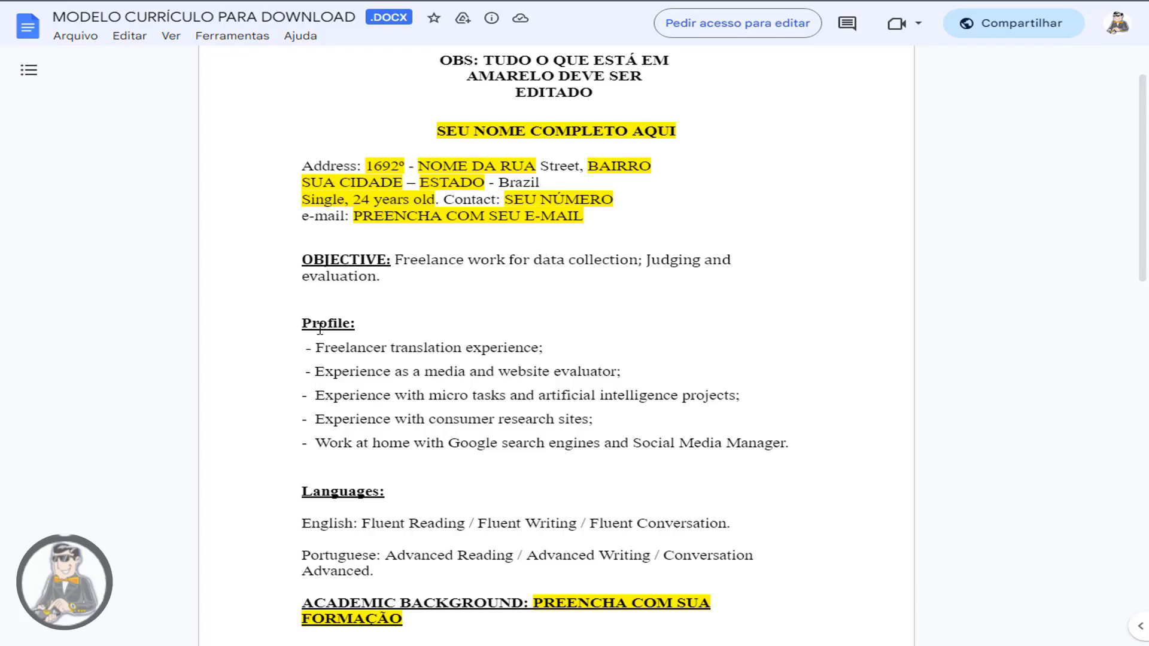
scroll(321, 328, "down", 1)
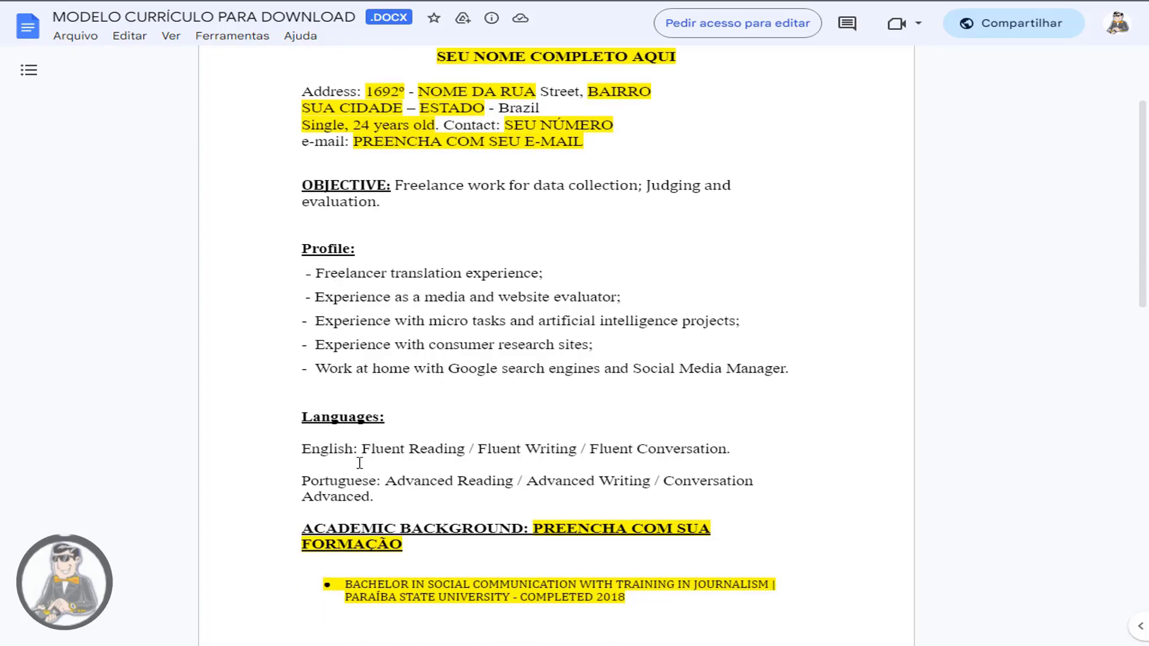
scroll(509, 496, "down", 2)
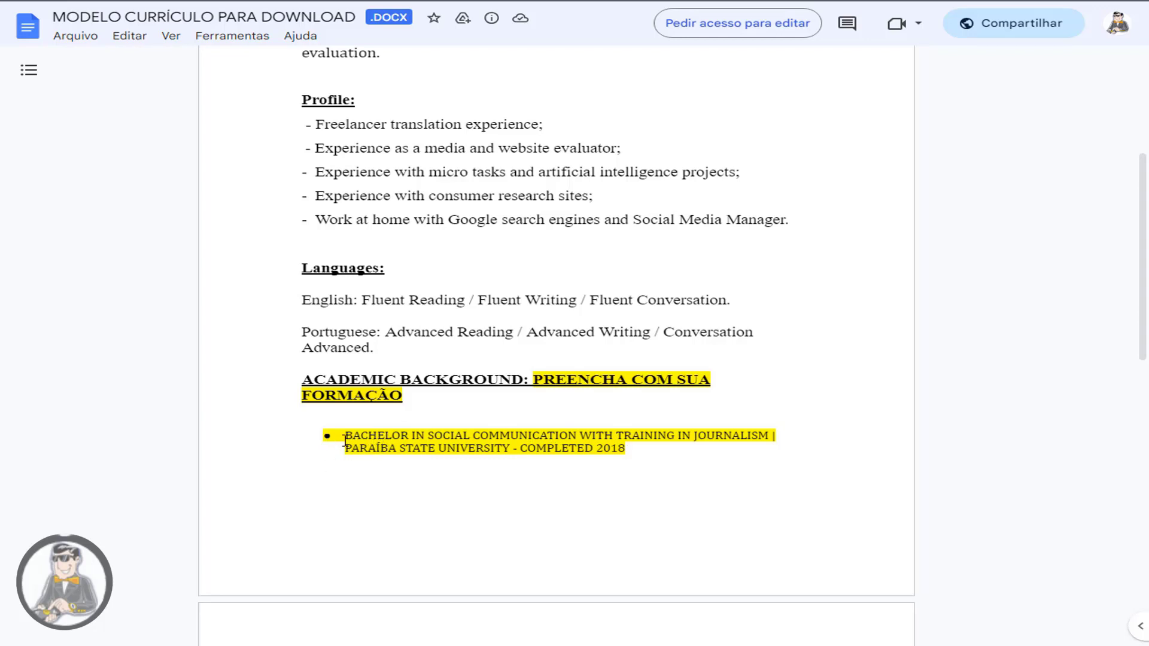
left_click_drag(346, 437, 607, 451)
left_click(539, 483)
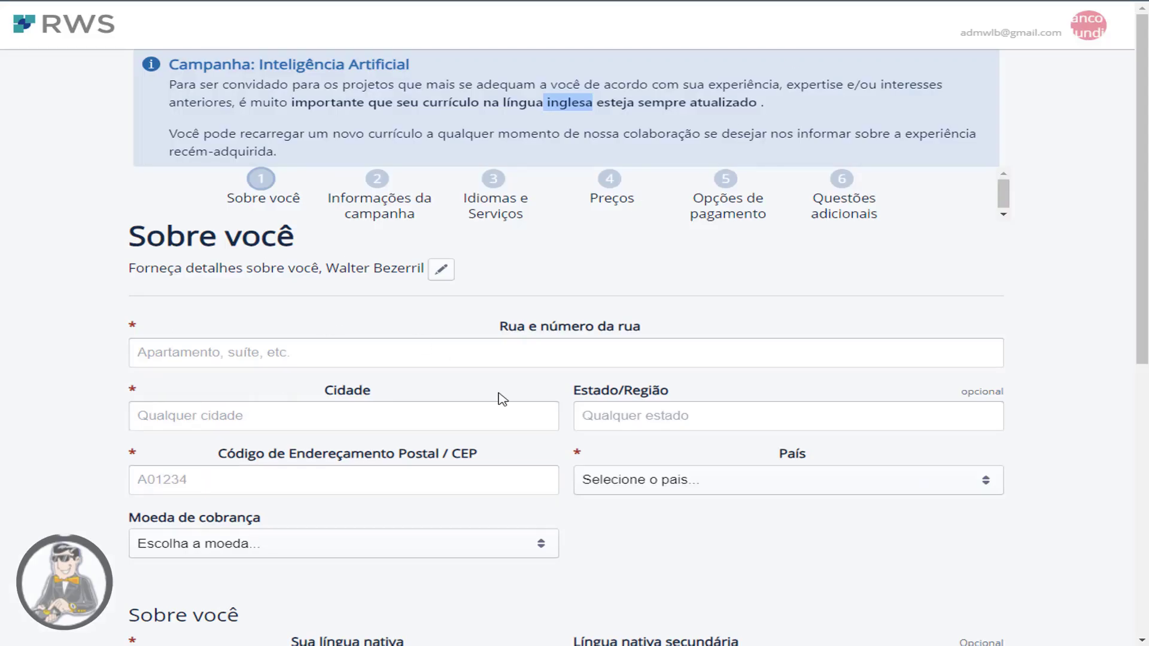
Clear the text selection and scroll through the empty Sobre você address fields
left_click(27, 276)
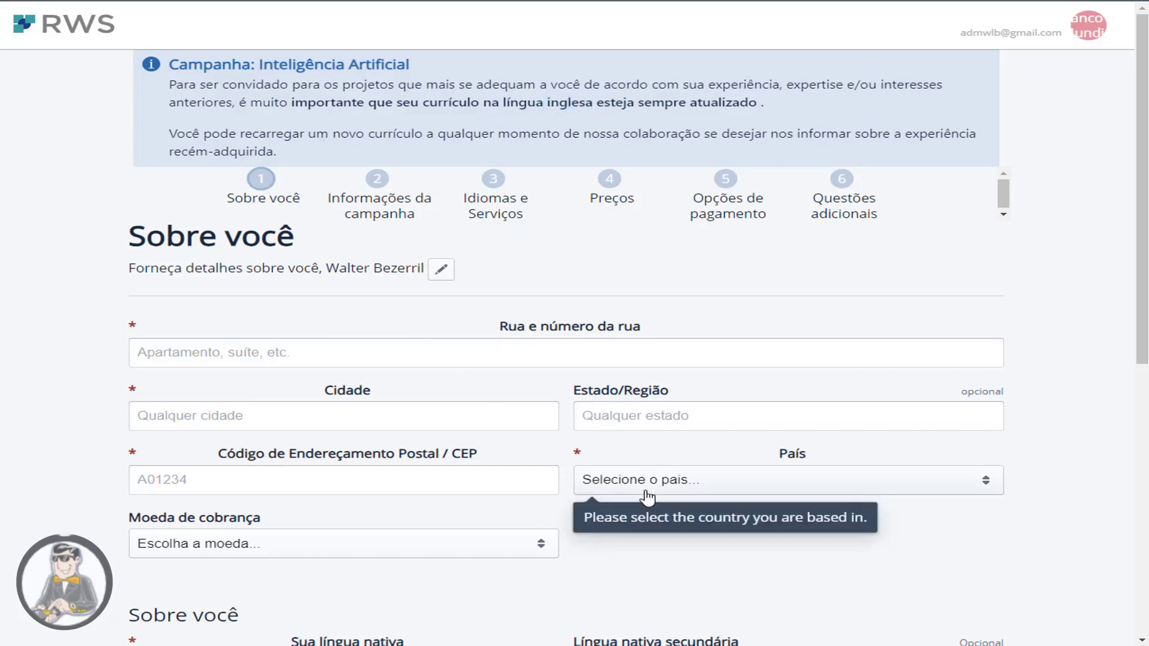
scroll(117, 416, "down", 8)
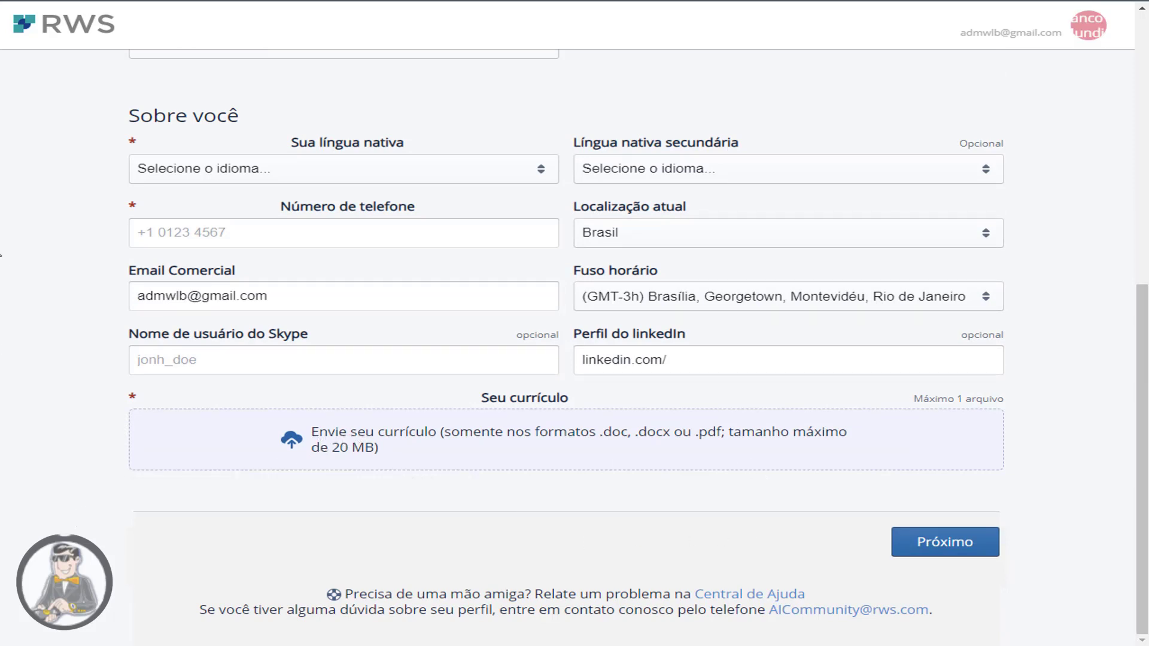
scroll(3, 267, "up", 8)
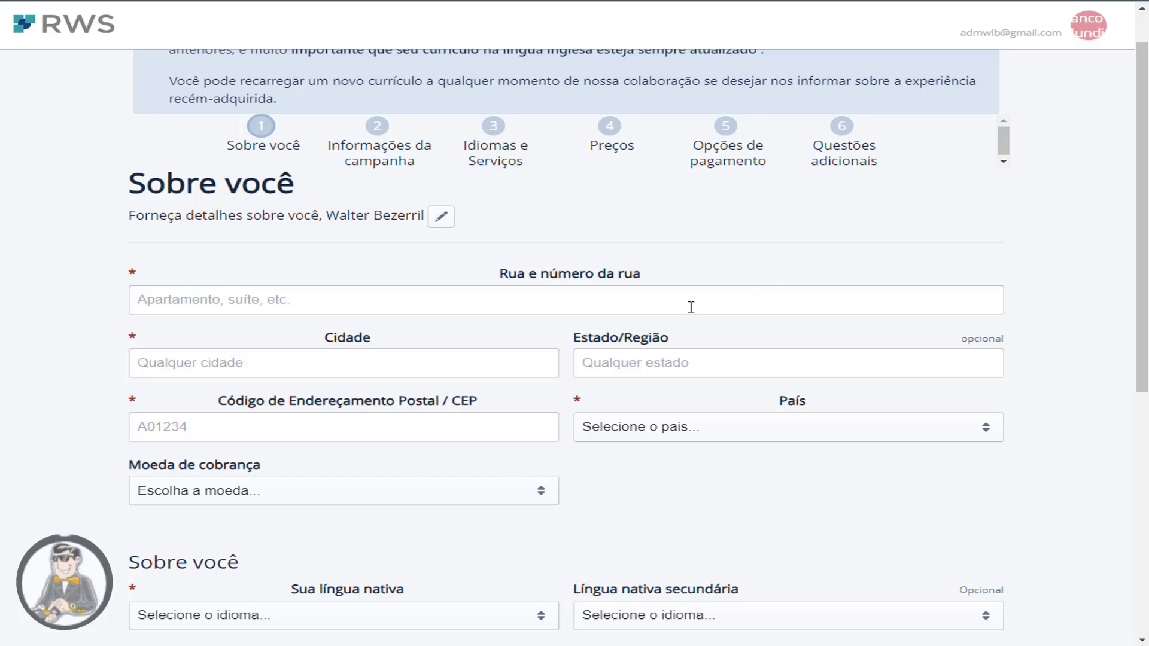
Advance past the Sobre você step with Próximo despite validation warnings
scroll(691, 307, "up", 1)
scroll(690, 308, "down", 5)
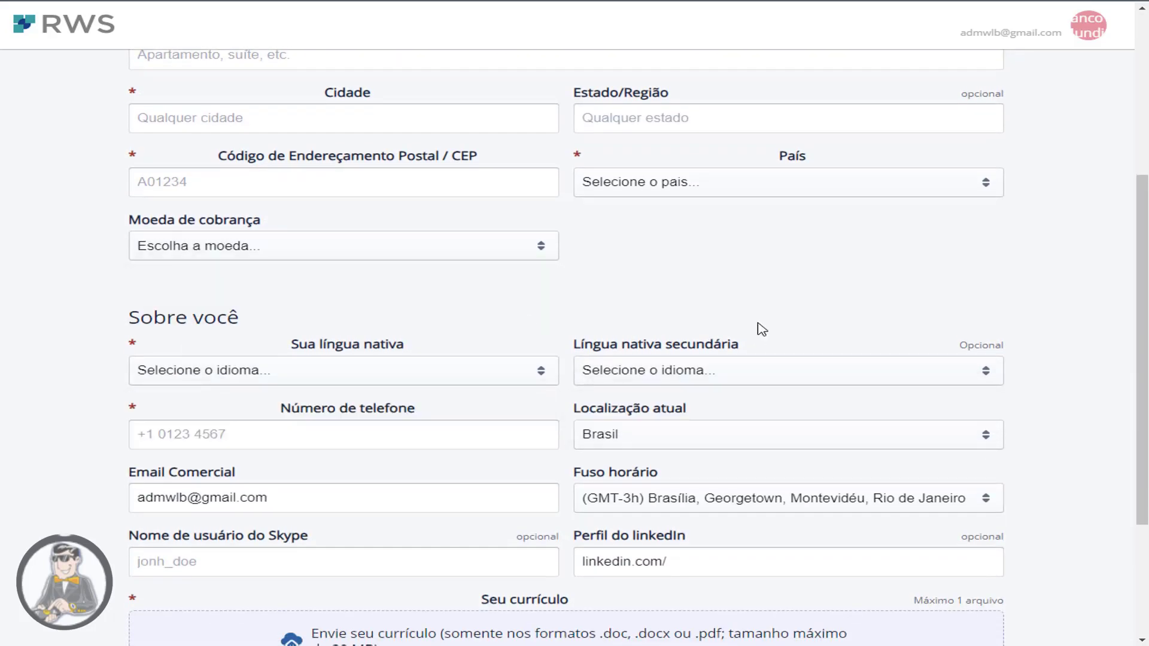
scroll(57, 363, "up", 1)
scroll(58, 367, "up", 5)
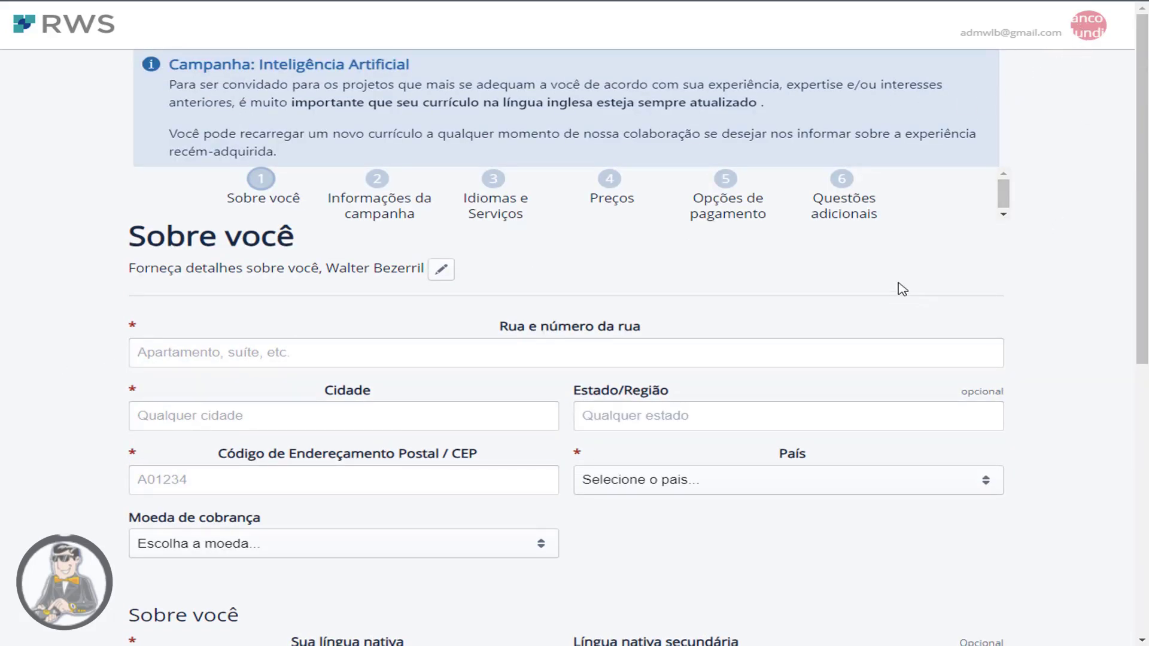
scroll(13, 377, "down", 8)
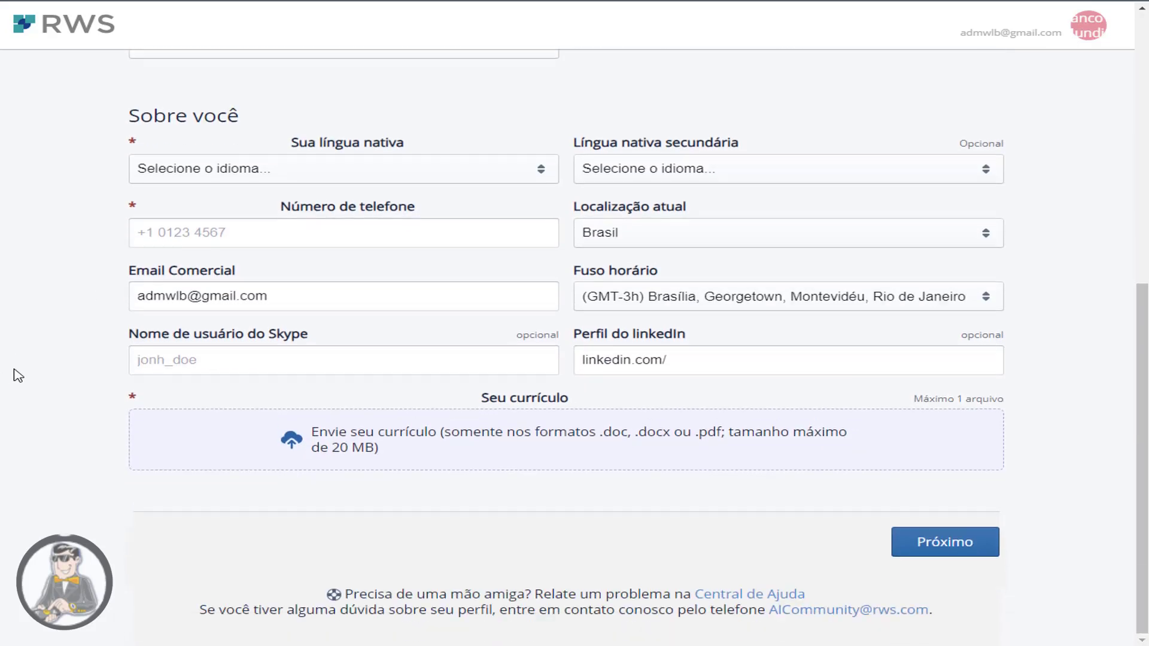
left_click(952, 542)
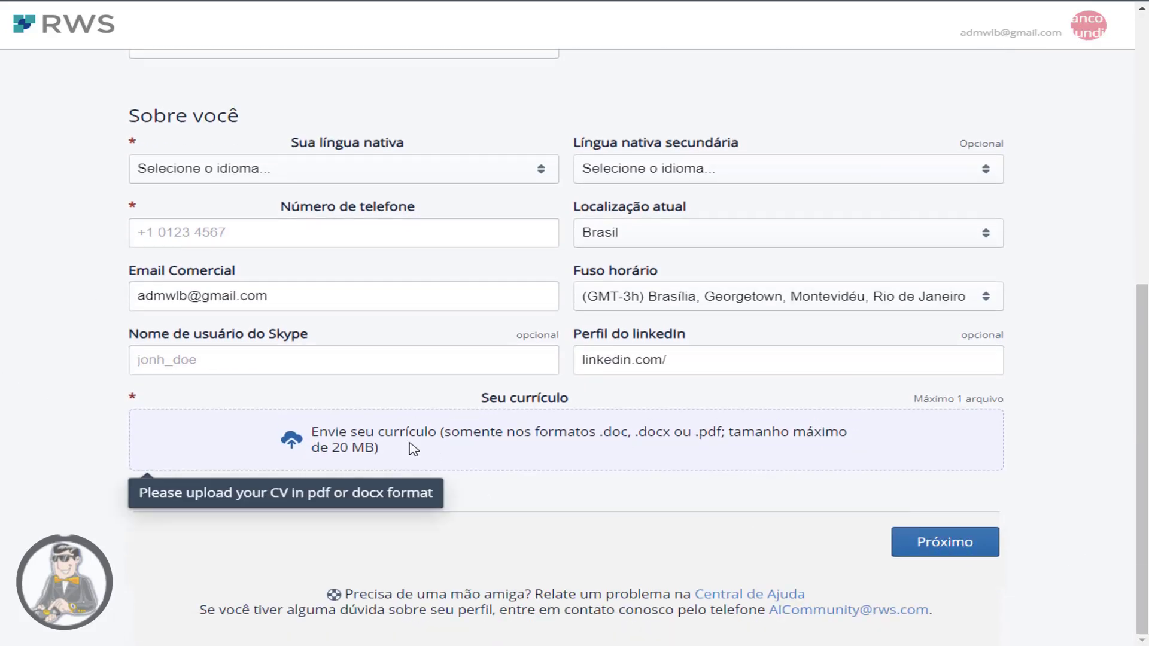
scroll(1022, 608, "down", 5)
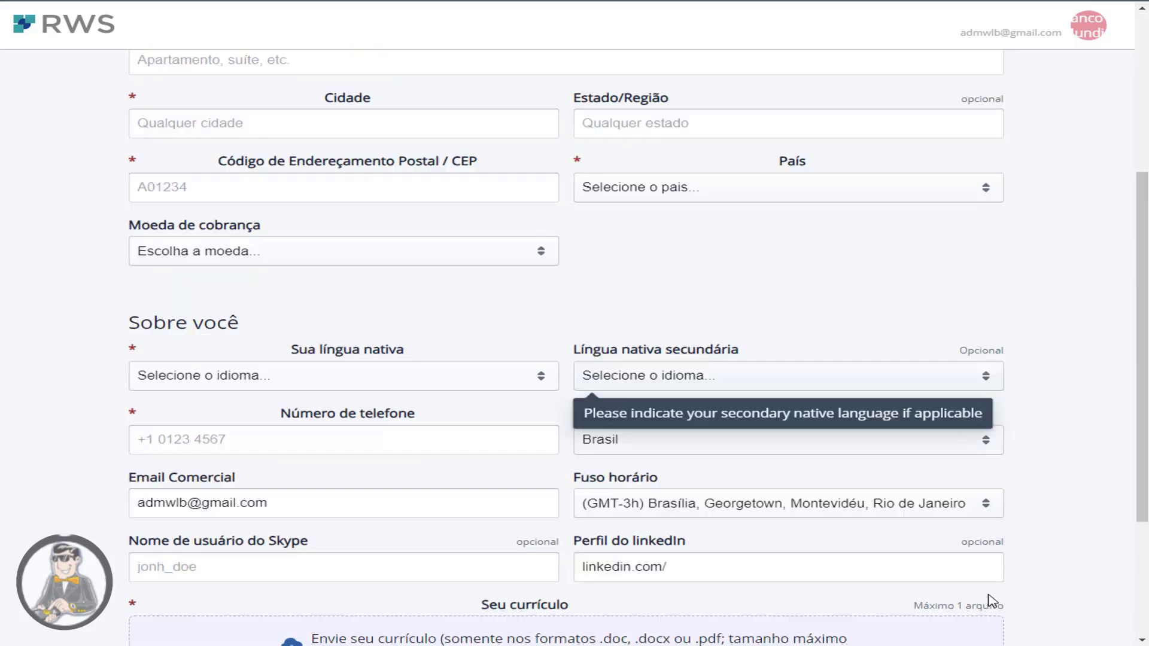
scroll(1022, 608, "down", 2)
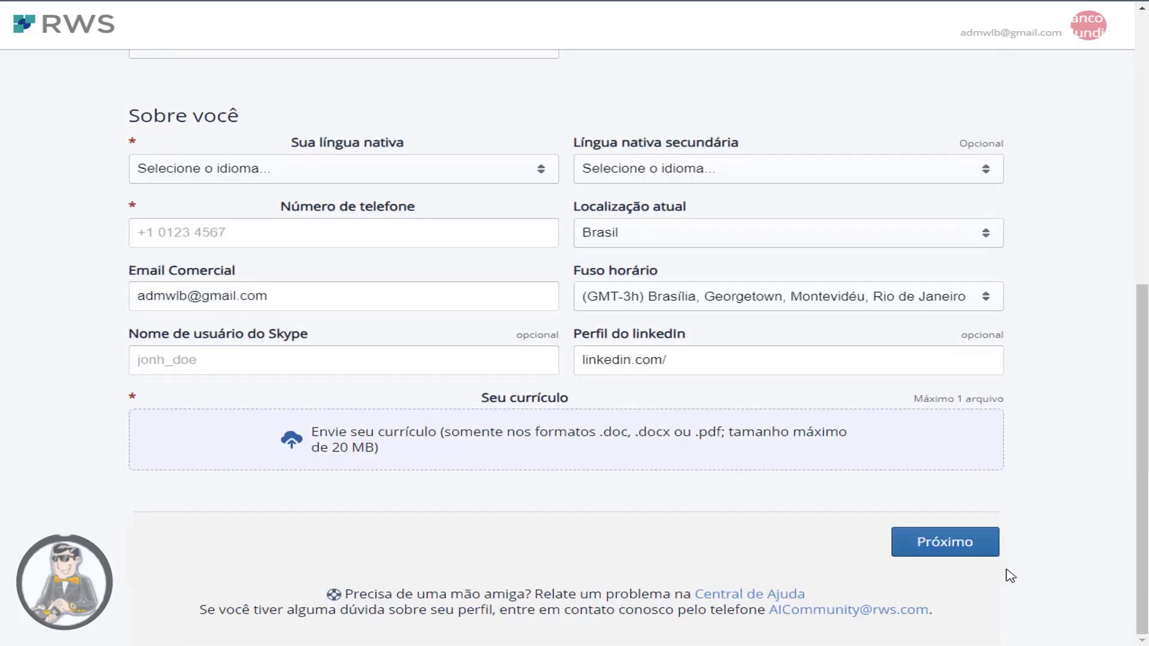
left_click(916, 544)
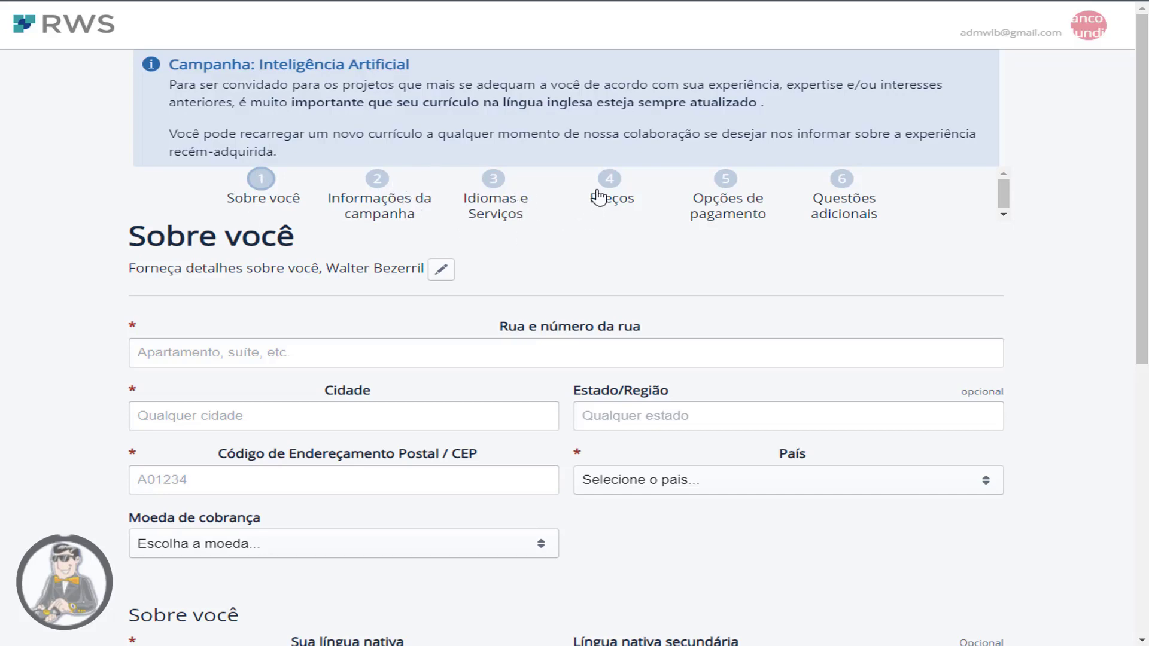
scroll(1032, 388, "down", 3)
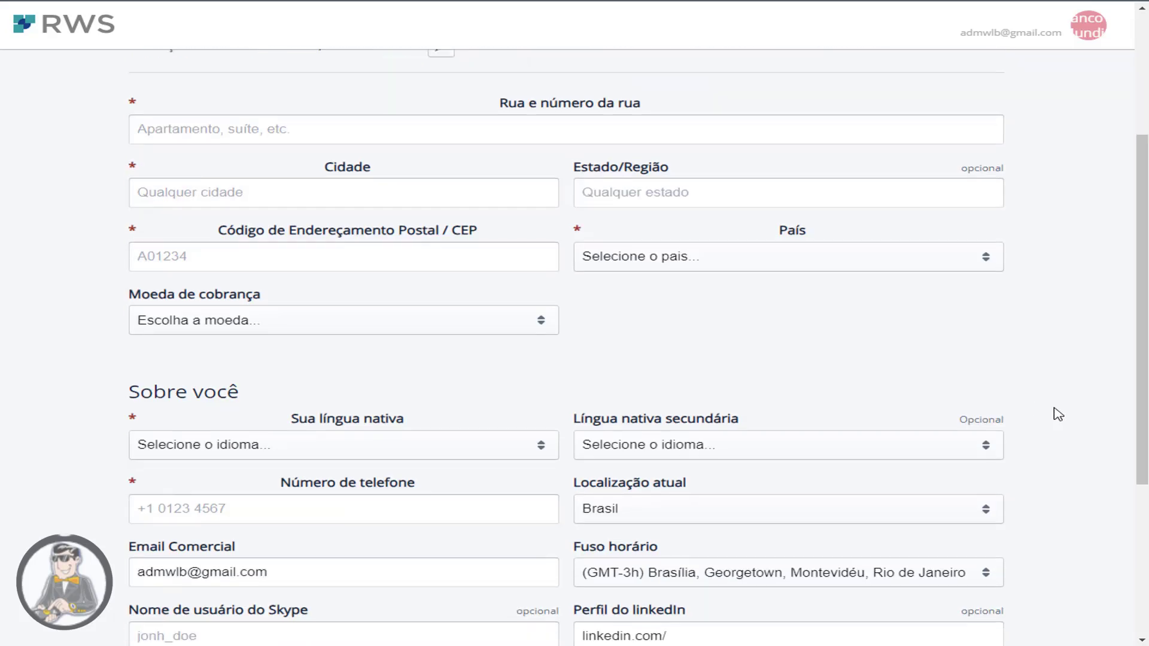
scroll(1053, 411, "down", 4)
scroll(1049, 515, "up", 4)
scroll(1054, 504, "up", 3)
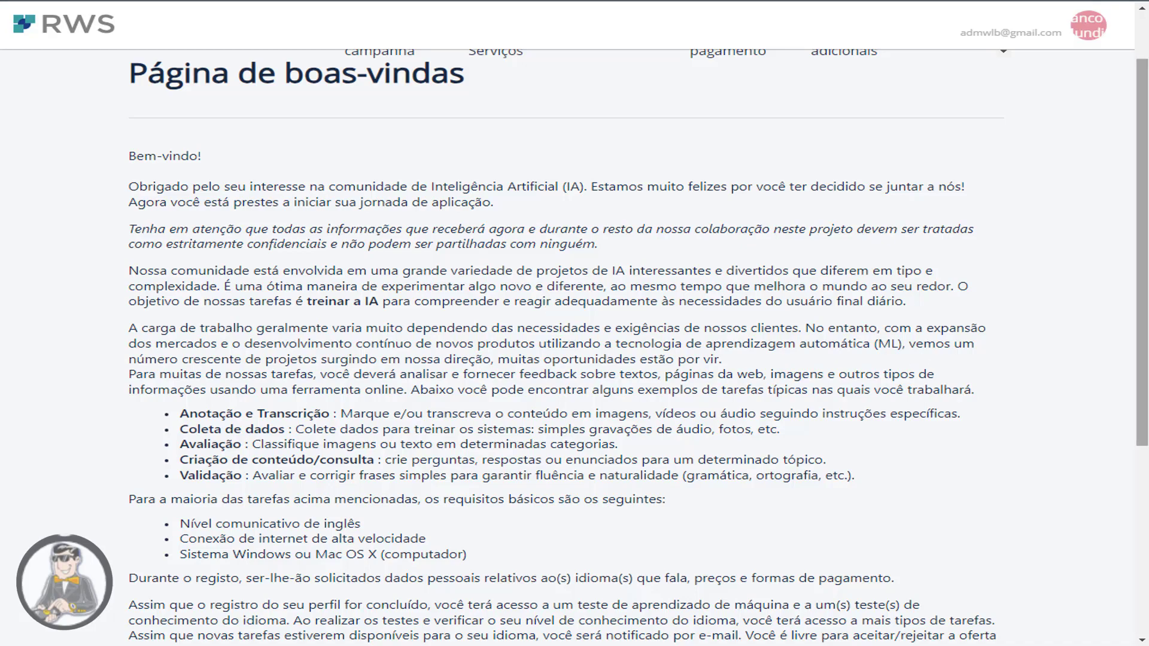
Look up the term 'IA' on the welcome page in the dictionary popup
left_click_drag(1143, 269, 1146, 306)
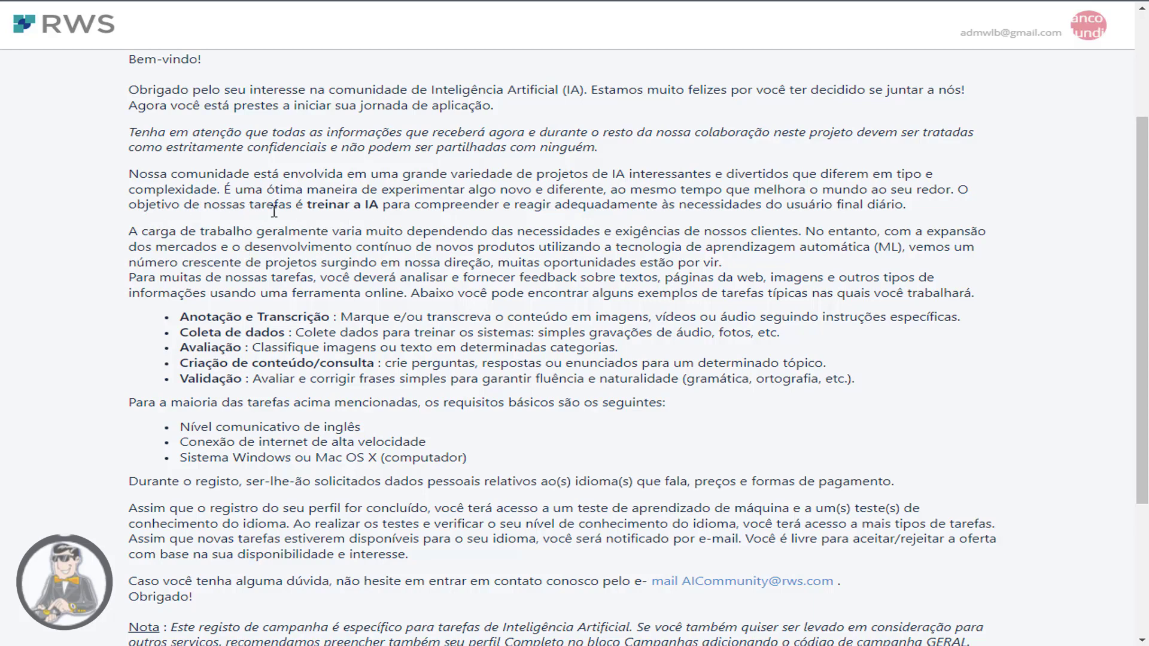
double_click(371, 204)
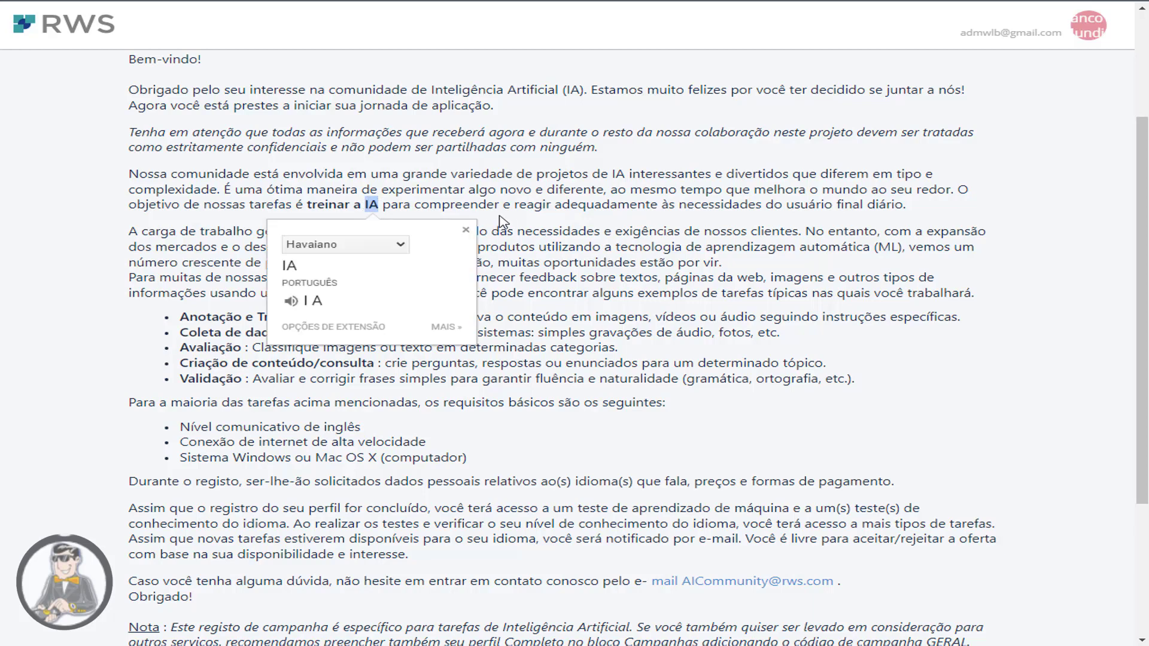